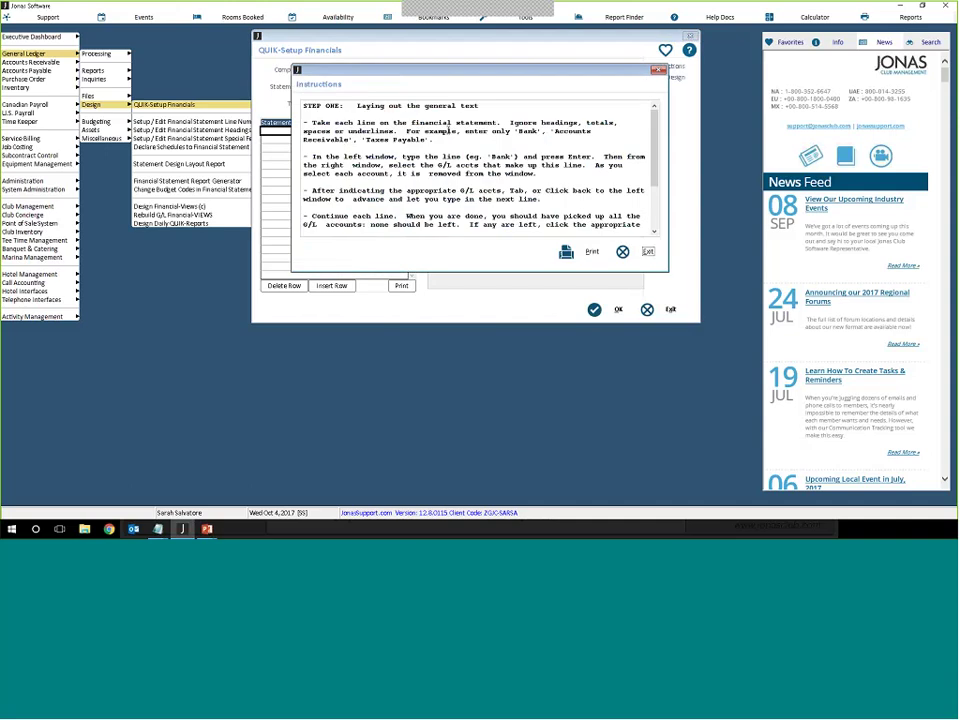
Step: Read through the Step One instructions on laying out the general text and close them
left_click_drag(305, 101, 511, 118)
left_click(503, 123)
left_click_drag(654, 132, 654, 171)
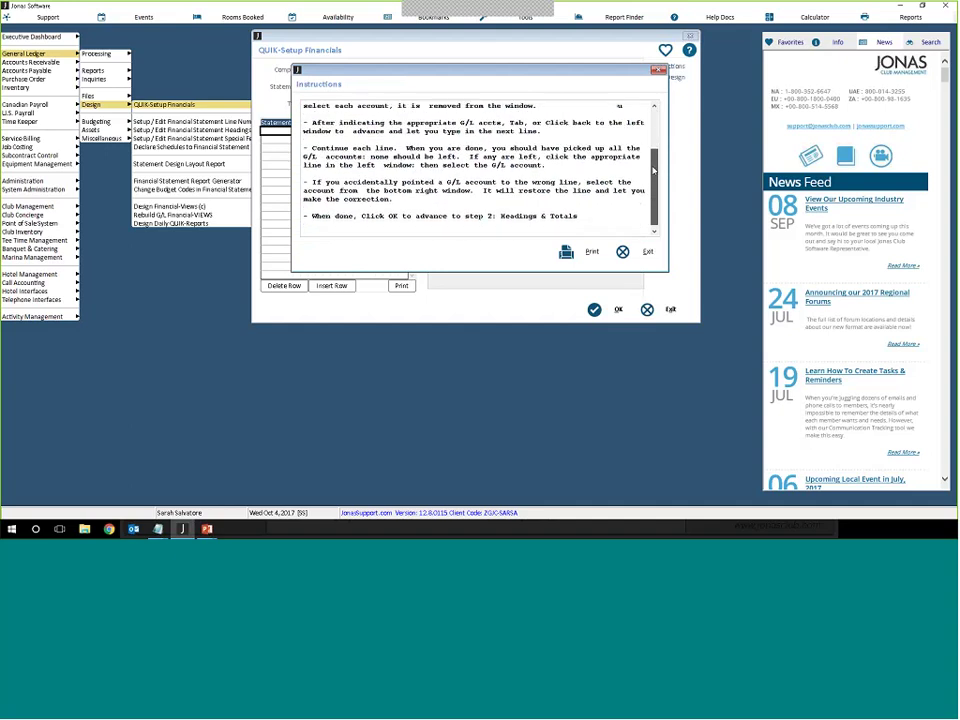
left_click(633, 253)
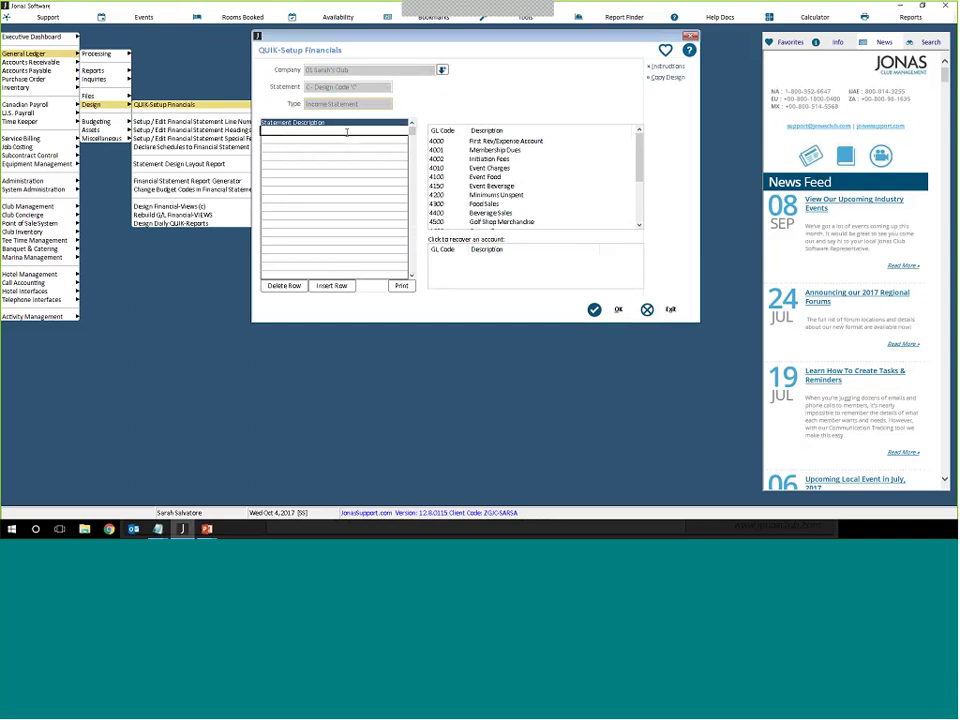
Step: Add SALES as the first statement description line of the income statement
type("SALES")
key("BackSpace")
key("BackSpace")
type("ES")
key("Return")
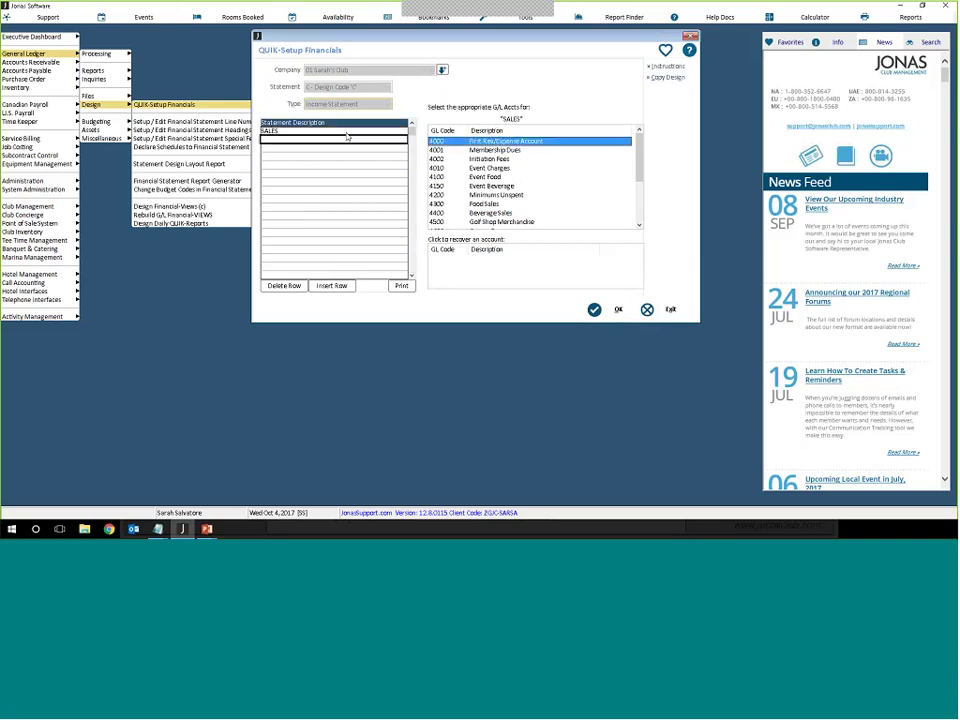
Step: Assign the G/L accounts from 4001 Membership Dues through 4700 Spa Income to the SALES line and try to accept the layout
left_click(500, 150)
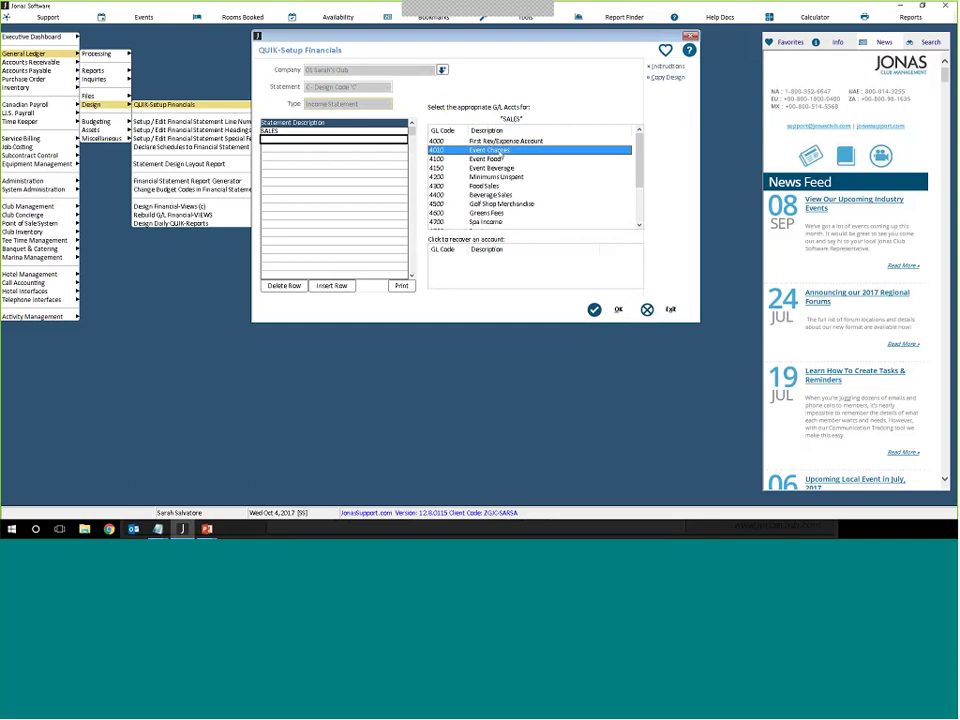
double_click(500, 150)
double_click(500, 150)
double_click(500, 150)
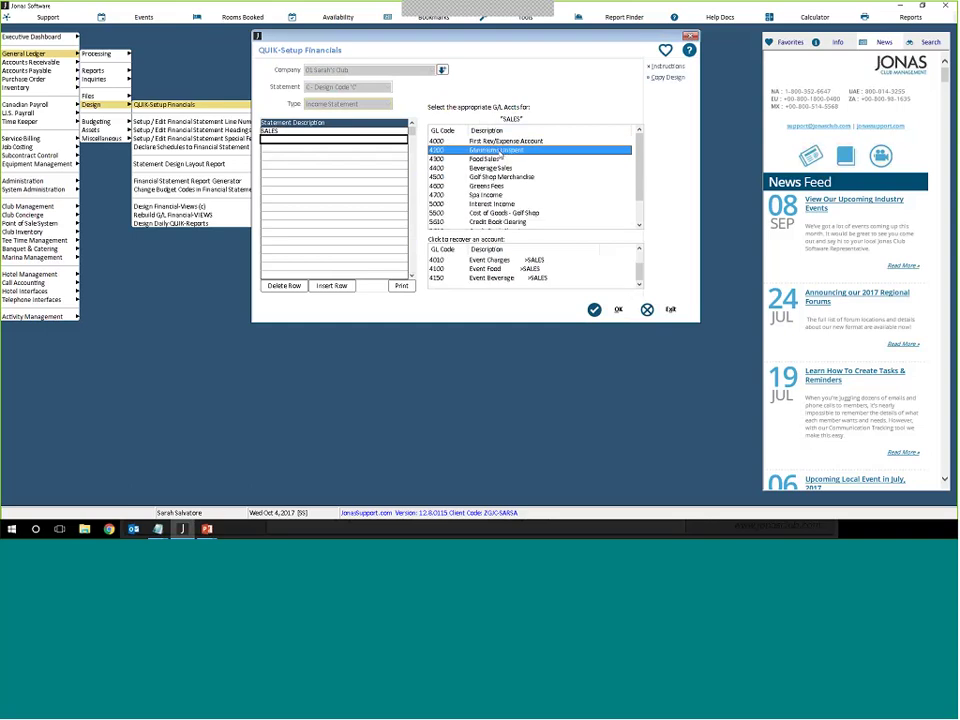
double_click(500, 150)
double_click(500, 150)
double_click(500, 150)
double_click(500, 150)
double_click(500, 150)
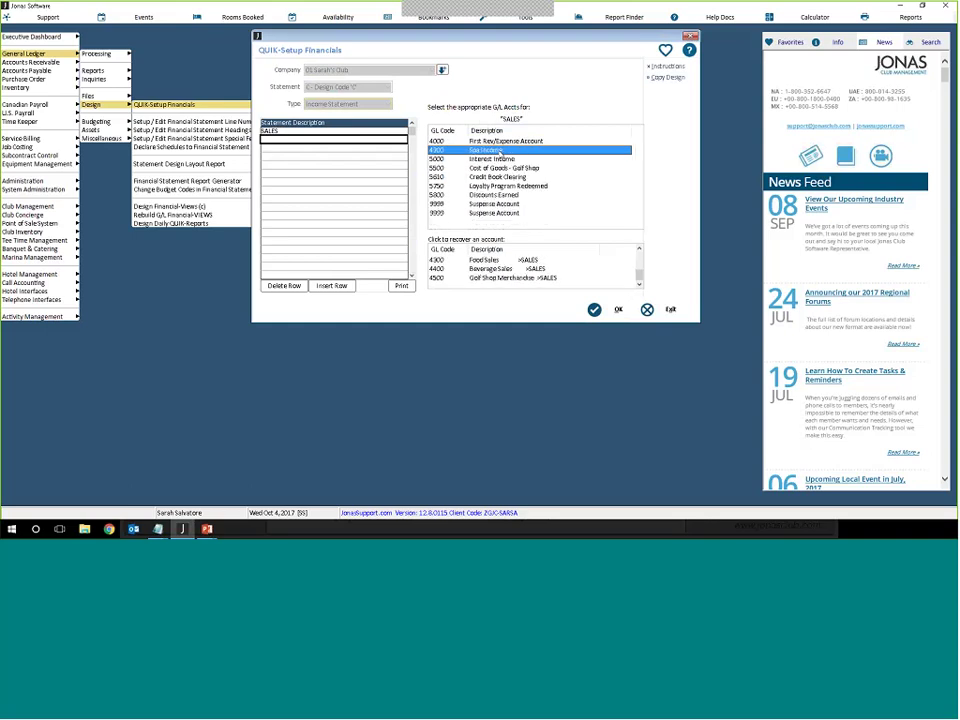
double_click(500, 150)
double_click(500, 150)
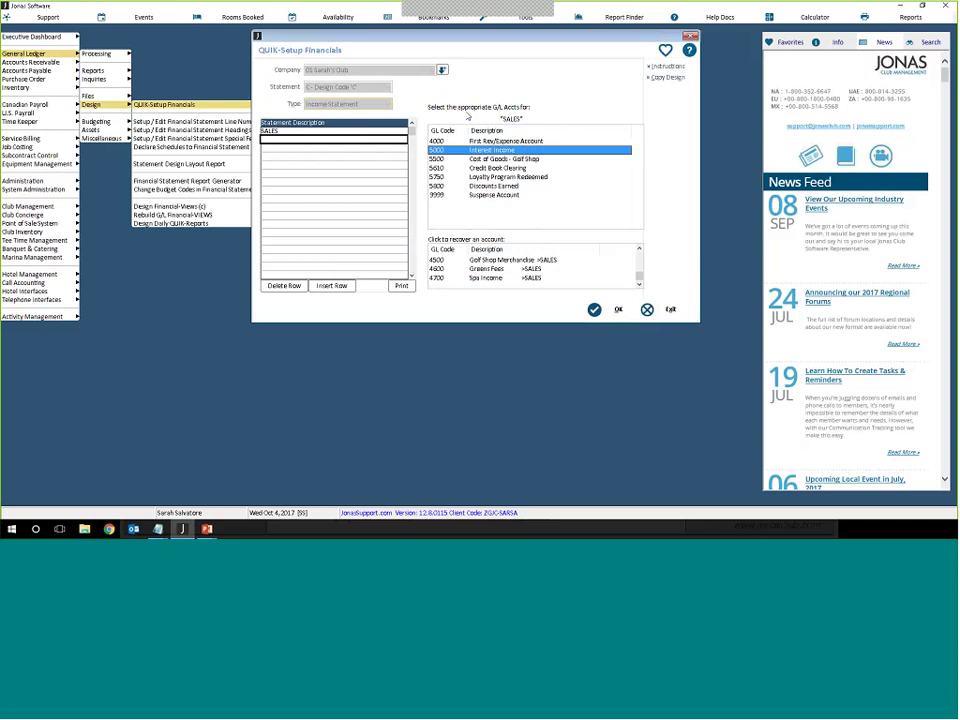
left_click(618, 310)
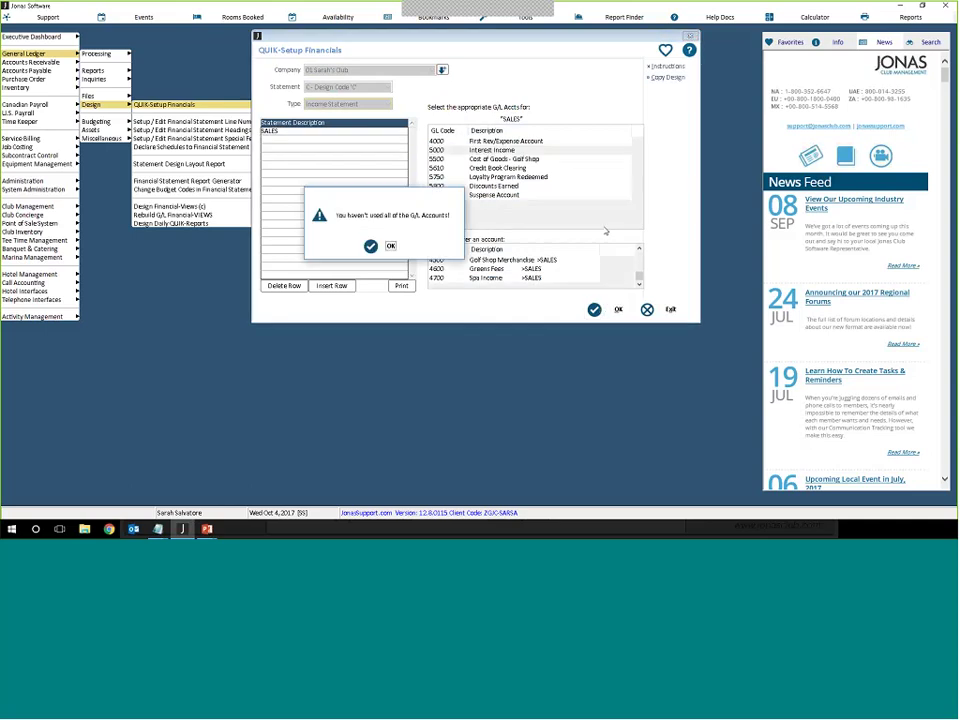
left_click(390, 245)
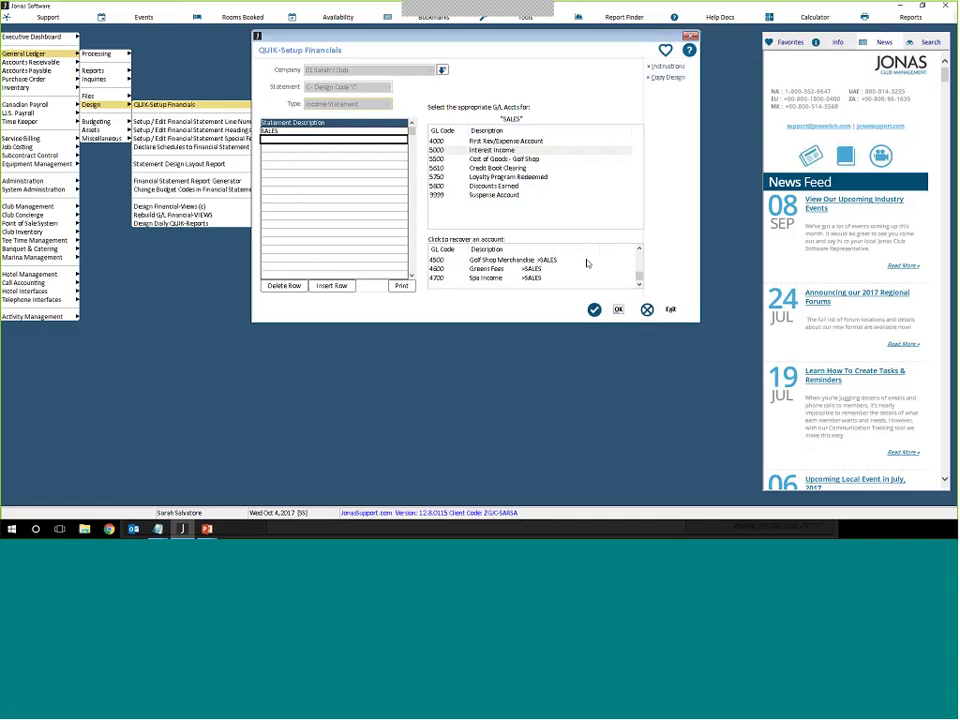
Step: Add EXPENSES as the second statement description line below SALES
left_click(300, 139)
type("I")
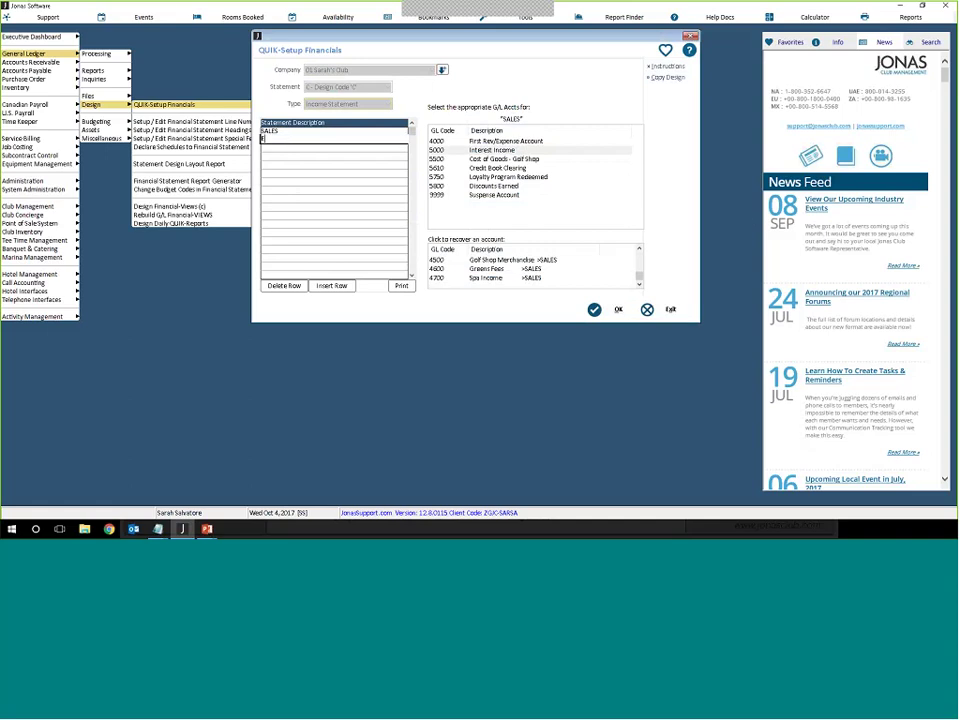
type("XPENSES")
key("Return")
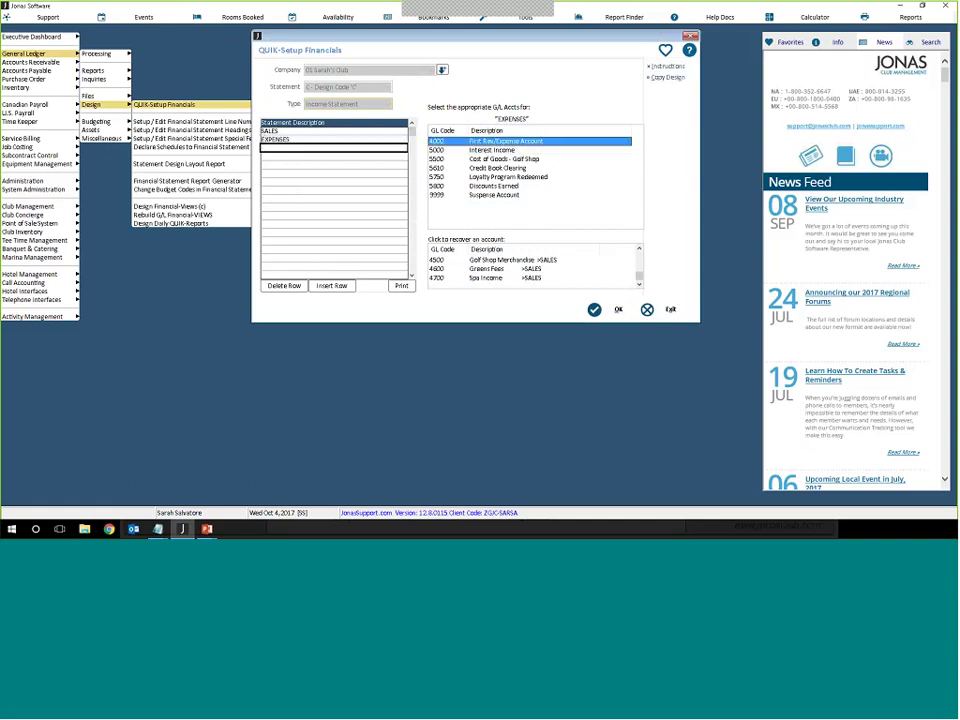
Step: Assign all remaining G/L accounts, including 4000 First Rev/Expense Account, to the EXPENSES line and accept the layout
left_click(497, 151)
left_click(497, 151)
left_click(497, 151)
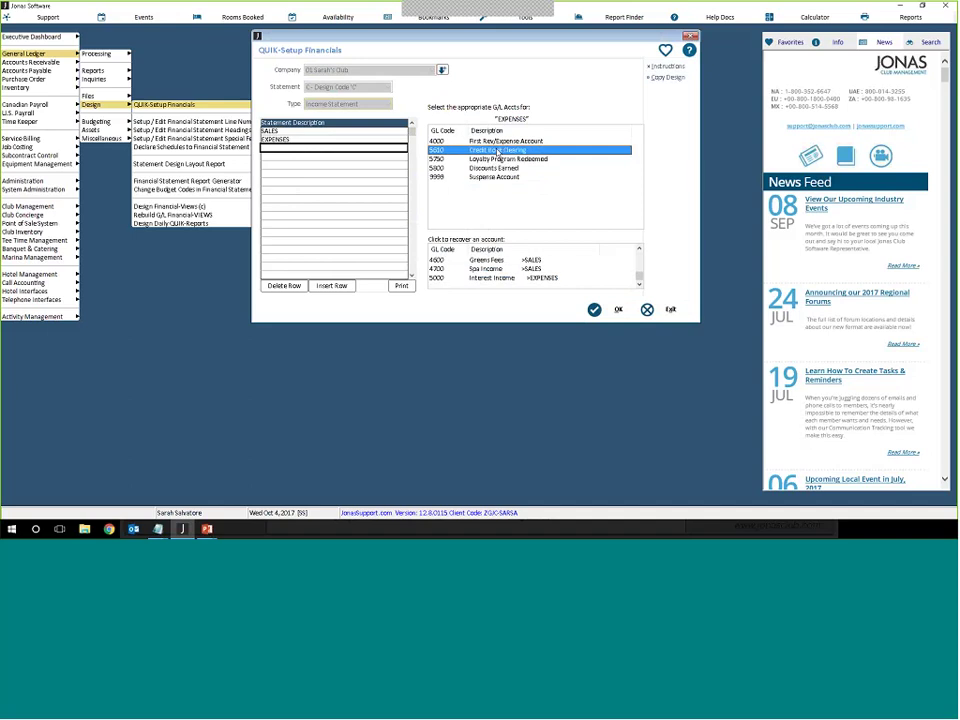
left_click(497, 151)
left_click(497, 151)
left_click(497, 151)
left_click(495, 143)
left_click(495, 143)
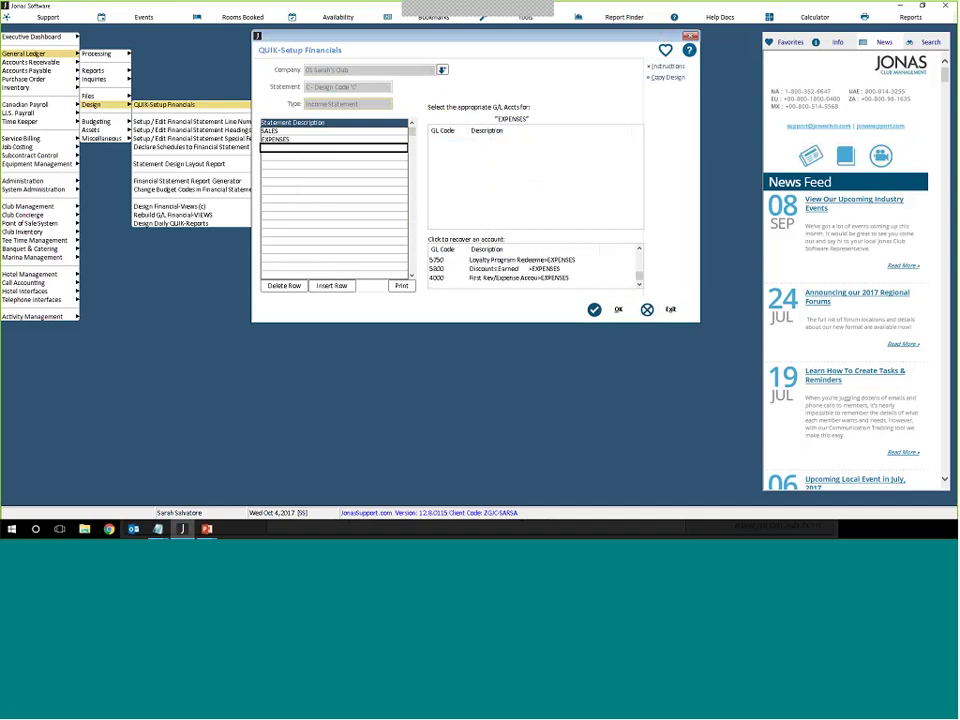
left_click(614, 309)
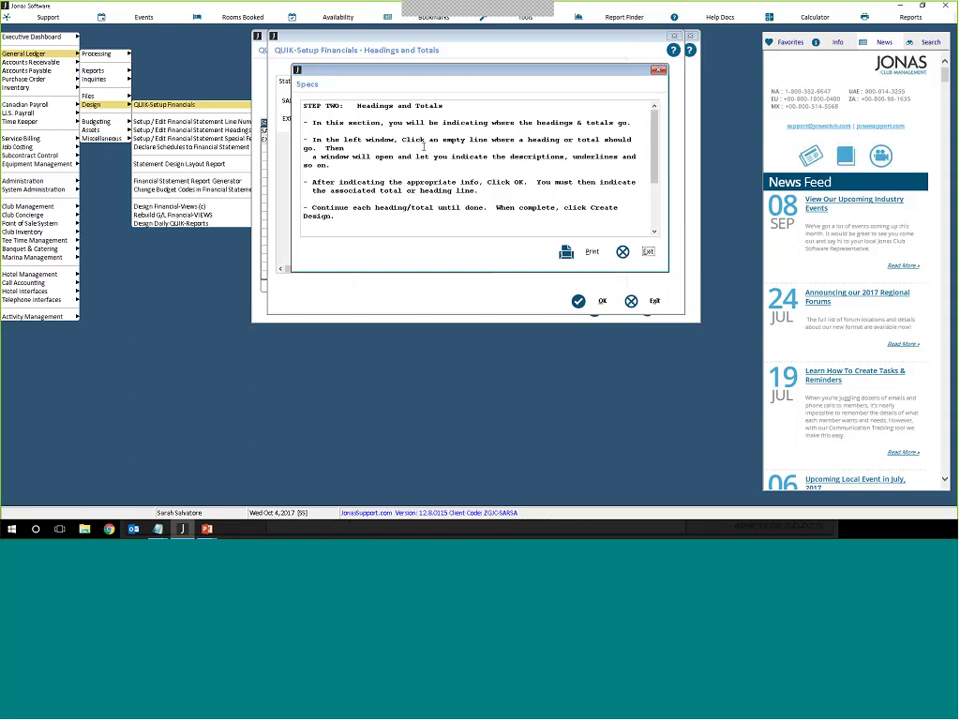
Step: Above SALES, set up a blank heading with the total description NET INCOME, reversed sign, printed total and a "=" underline after the total
left_click(639, 252)
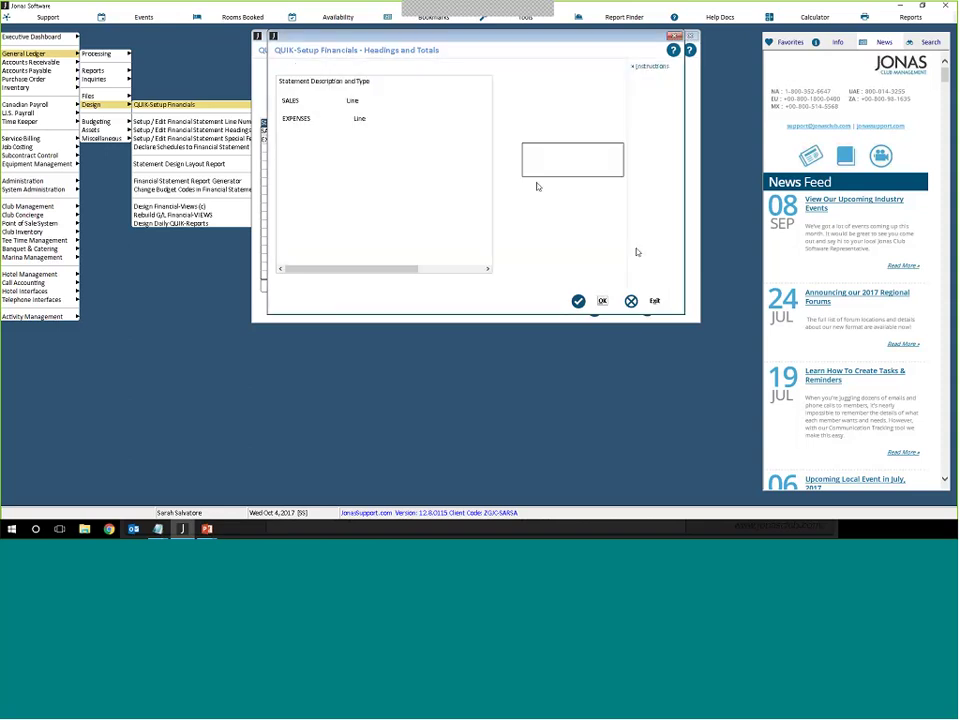
double_click(288, 100)
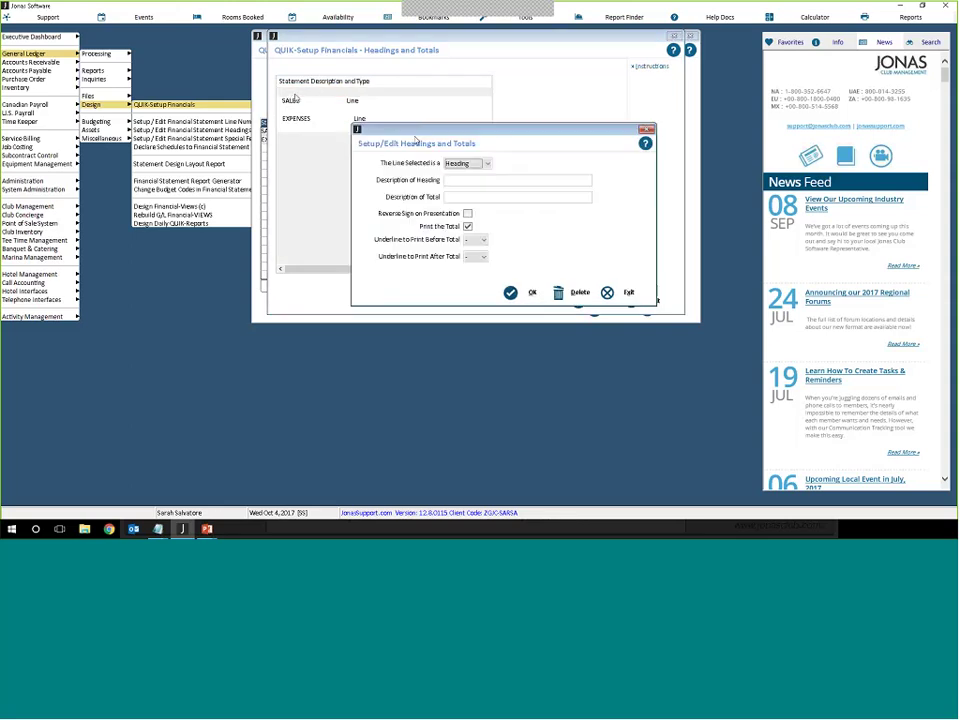
left_click_drag(419, 132, 508, 87)
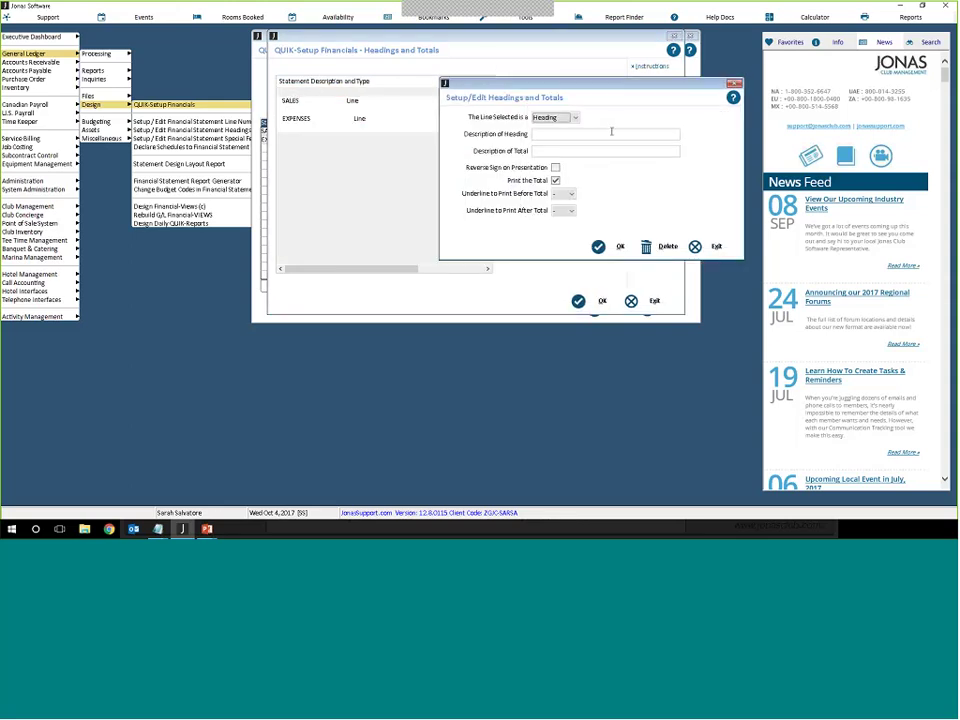
left_click(541, 149)
type("NET INCOME")
left_click(555, 168)
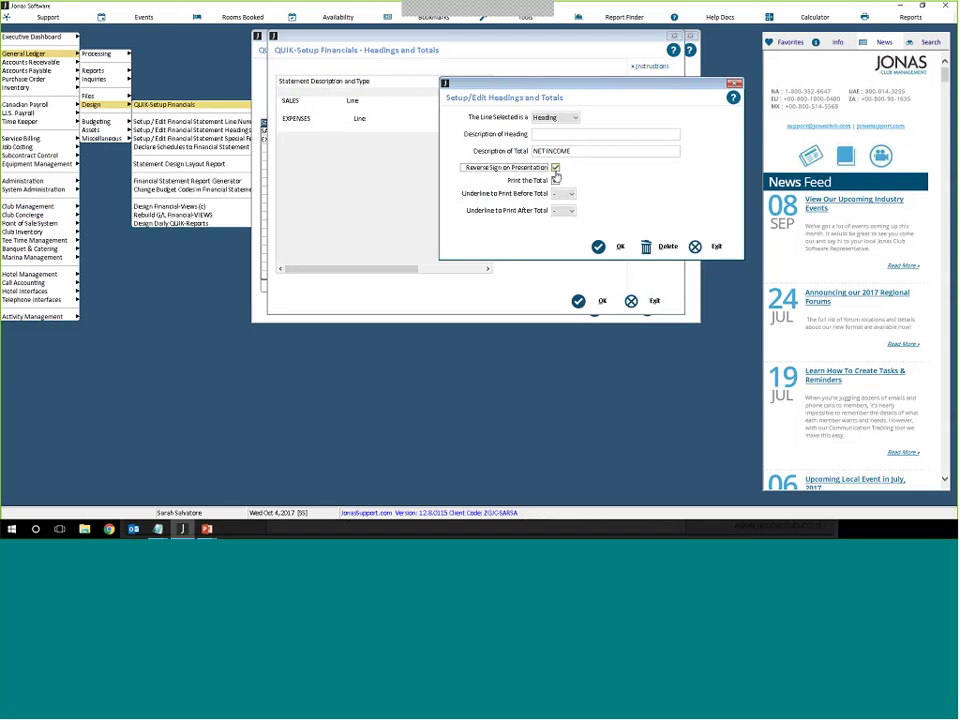
left_click(555, 180)
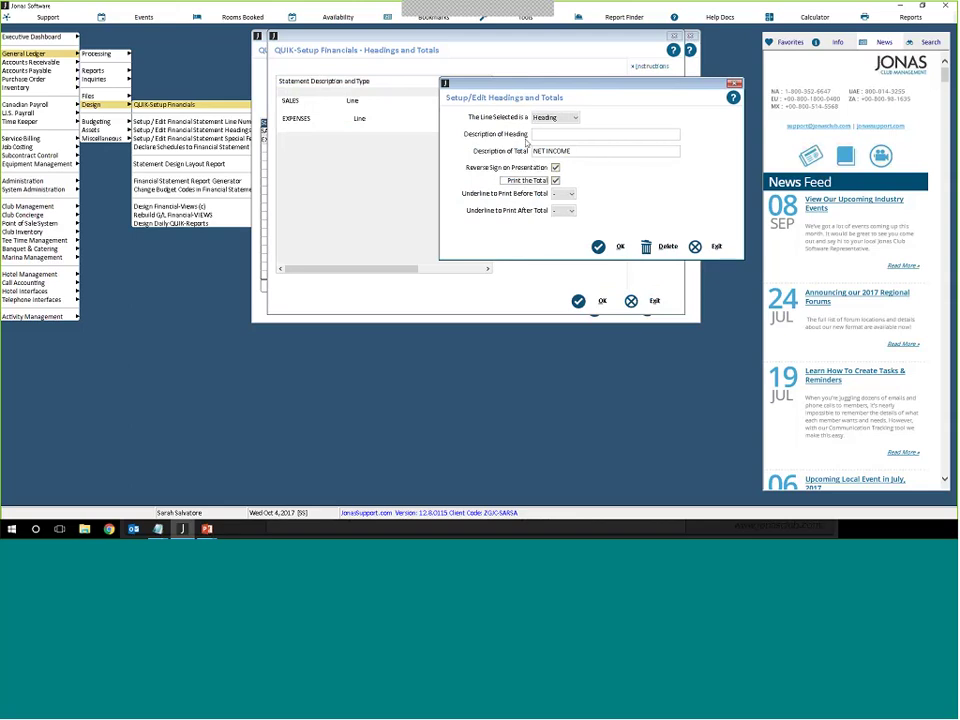
left_click(564, 213)
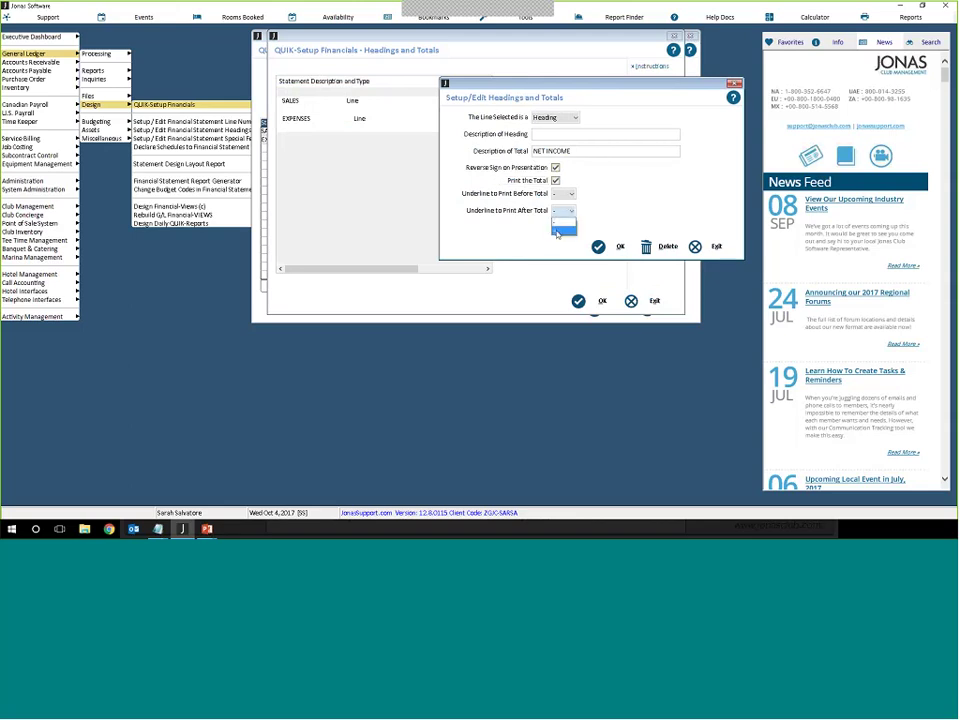
left_click(558, 231)
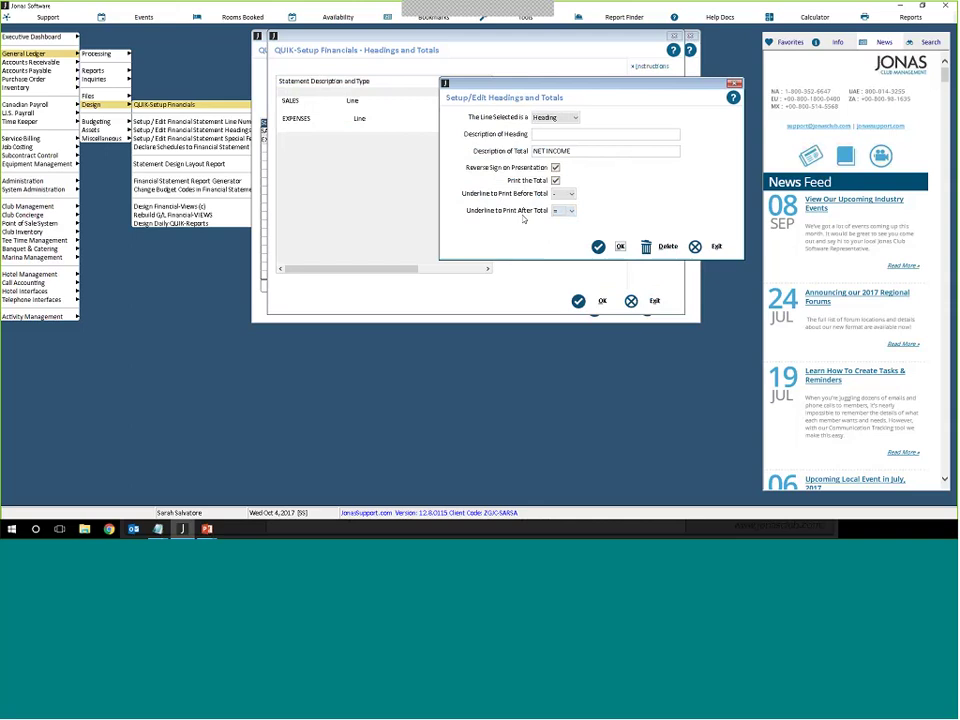
left_click(600, 247)
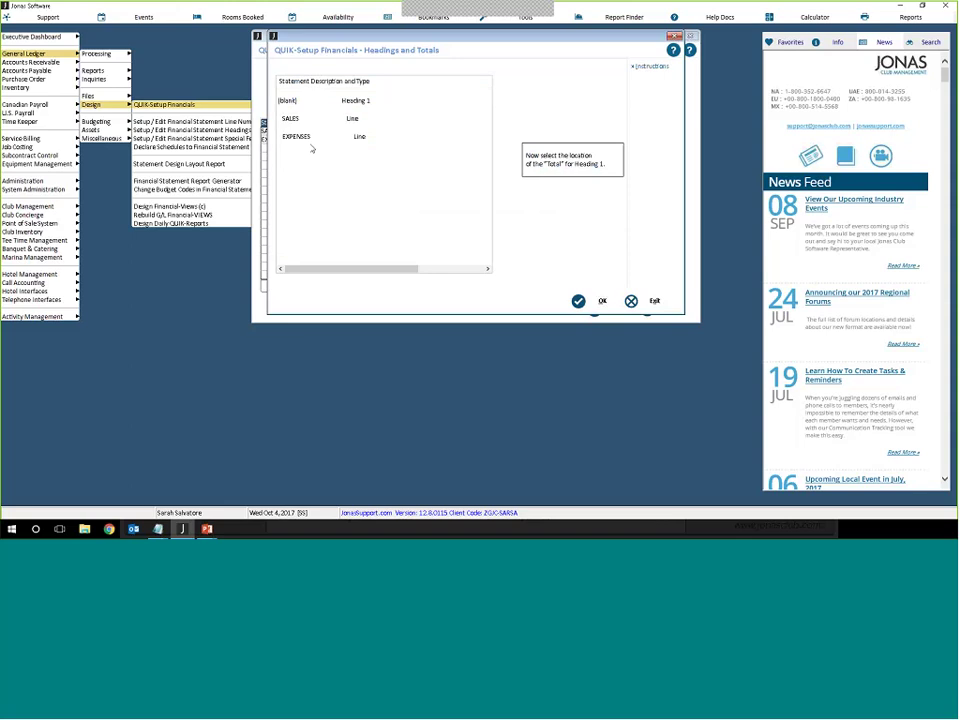
Step: Place the NET INCOME total below the EXPENSES line and confirm creation of the financial statement
left_click(309, 148)
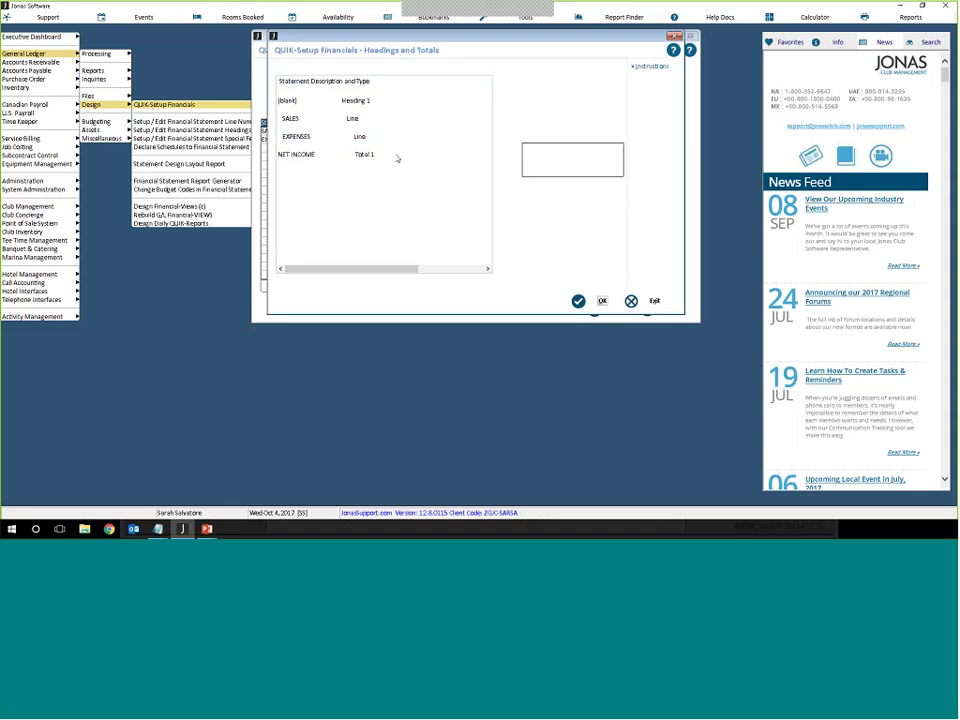
left_click(586, 302)
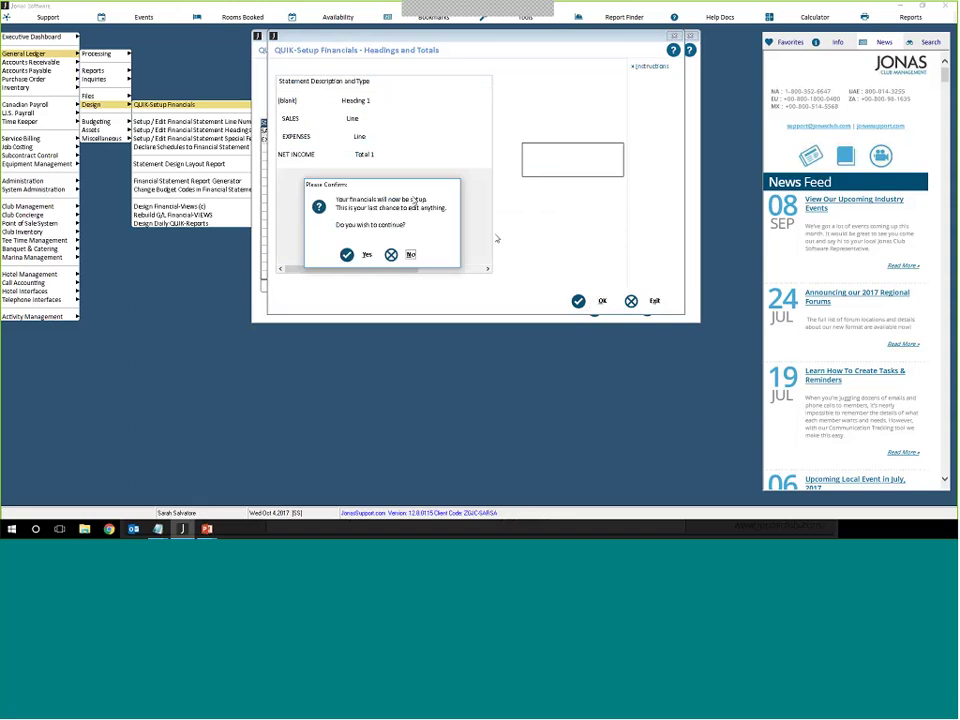
left_click(352, 254)
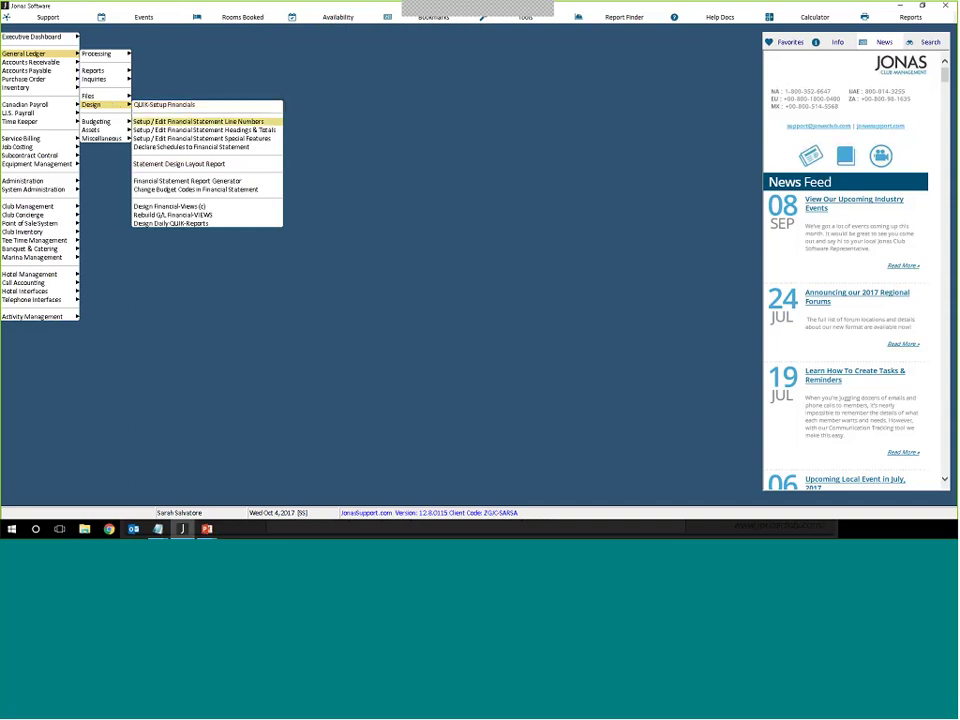
Step: Export the Statement Design Layout Report for company 01 and Design 'A' to Excel
left_click(216, 167)
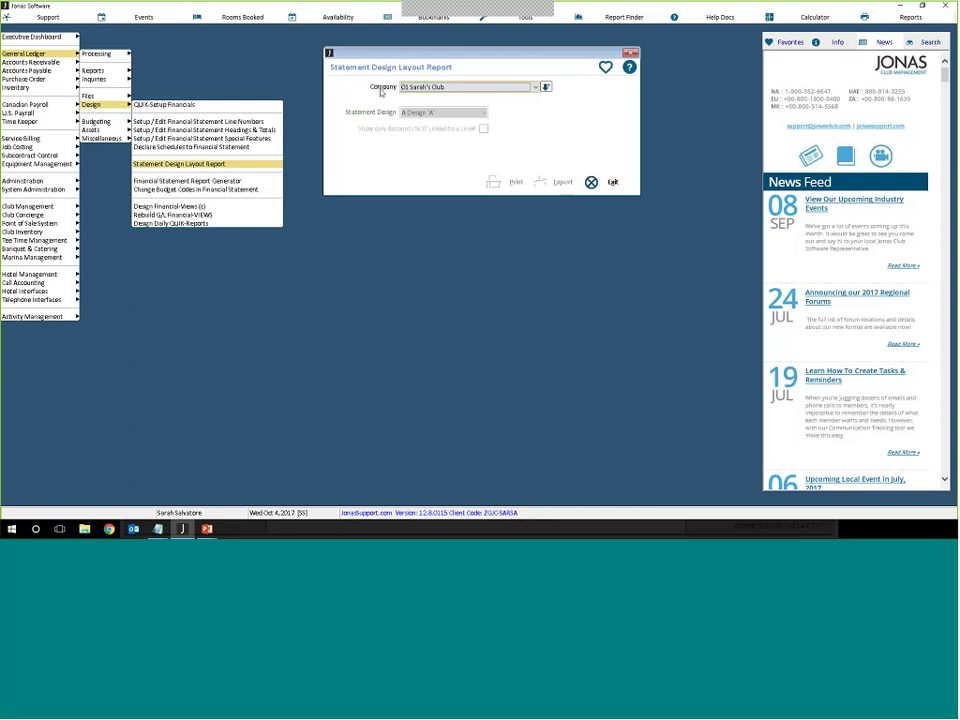
left_click(548, 87)
left_click(430, 113)
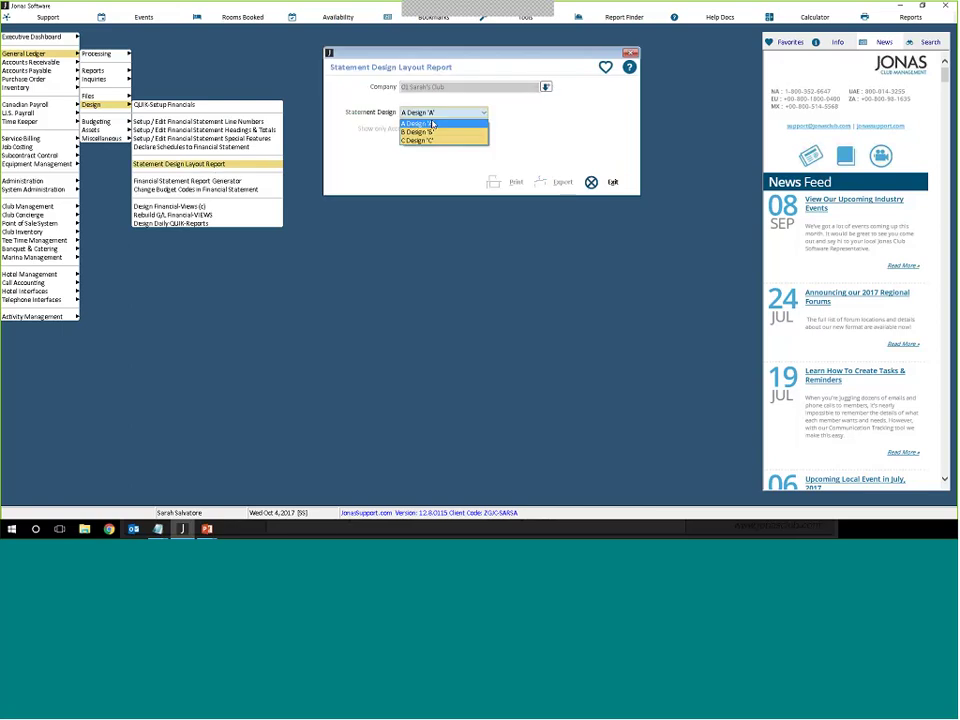
left_click(430, 122)
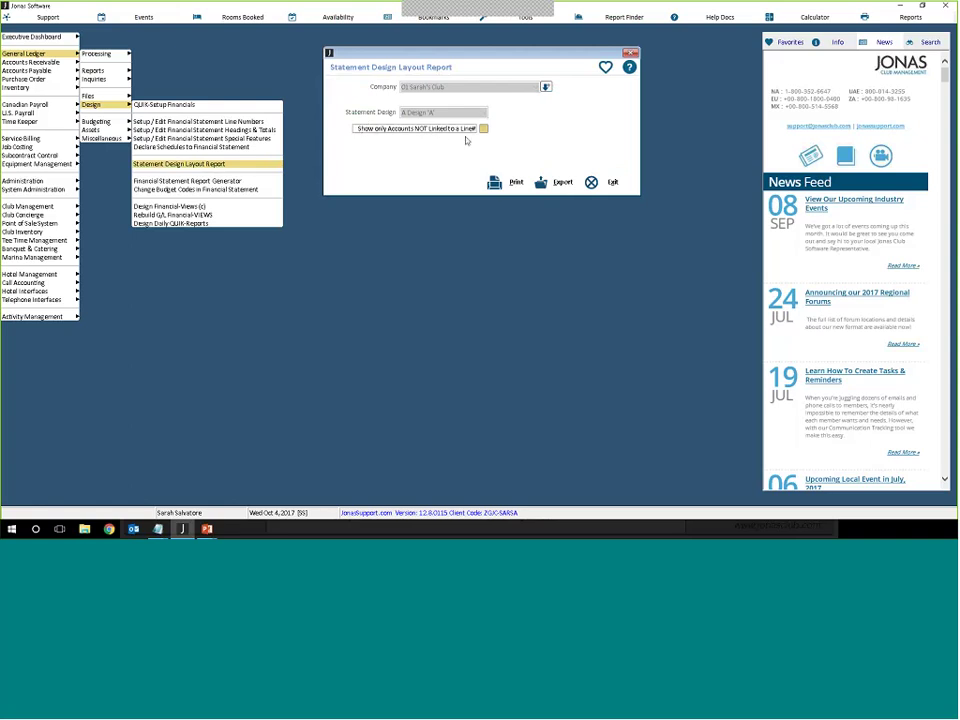
left_click(563, 182)
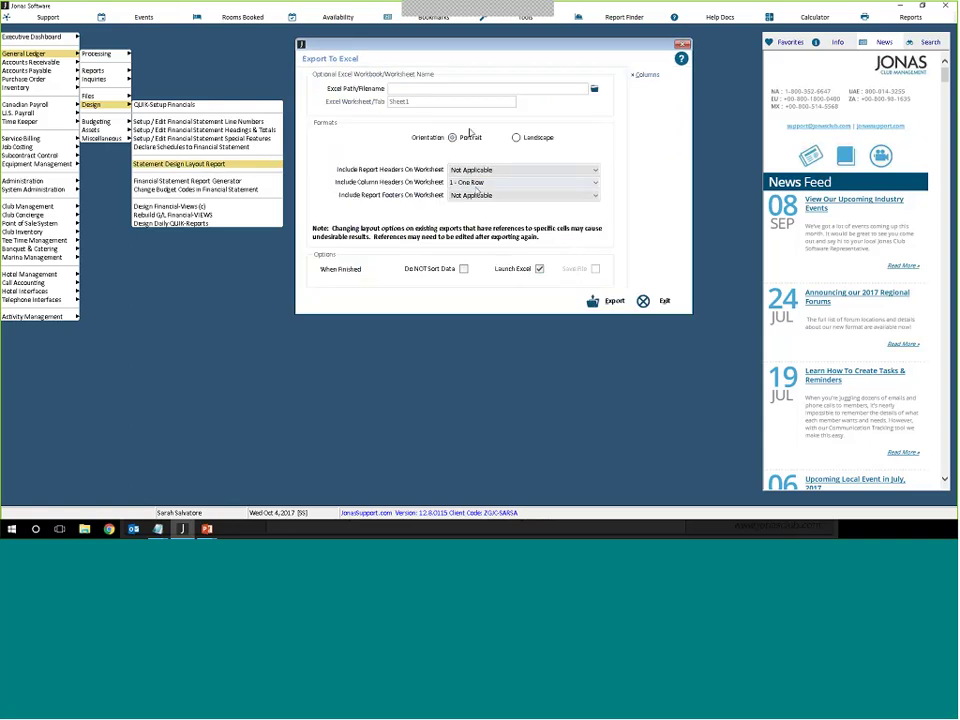
left_click(524, 182)
left_click(500, 207)
left_click(591, 305)
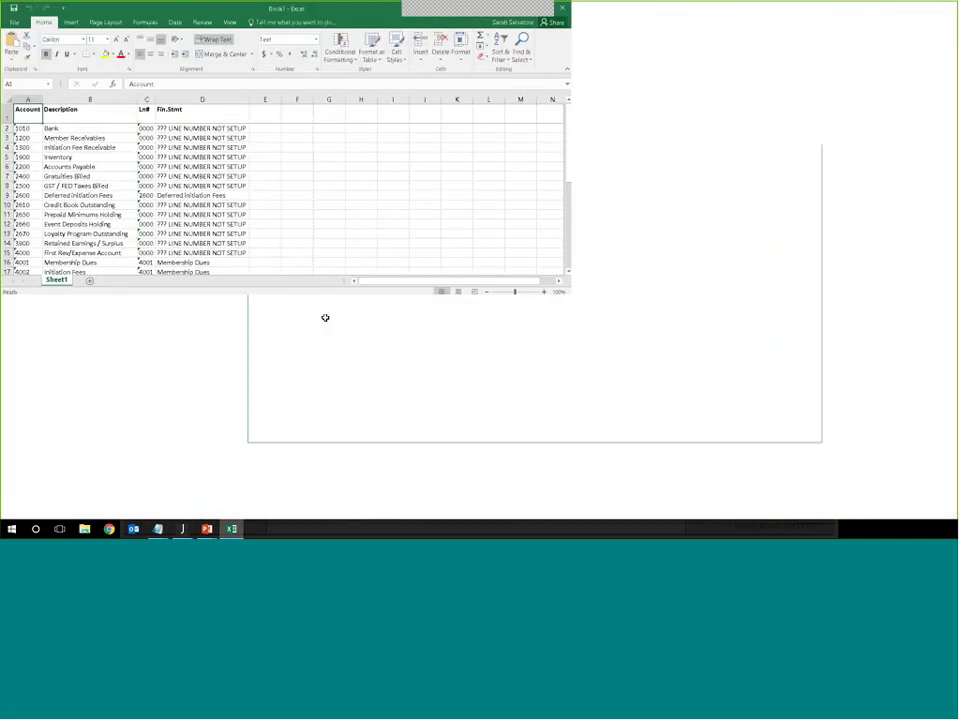
Step: Examine the exported accounts, descriptions, line numbers and statement lines, including the Membership Dues and Prepaid Minimums Holding rows
mouse_move(22, 128)
left_mouse_down()
mouse_move(42, 340)
mouse_move(22, 400)
left_mouse_up()
left_click_drag(75, 138, 81, 435)
left_click_drag(146, 128, 146, 414)
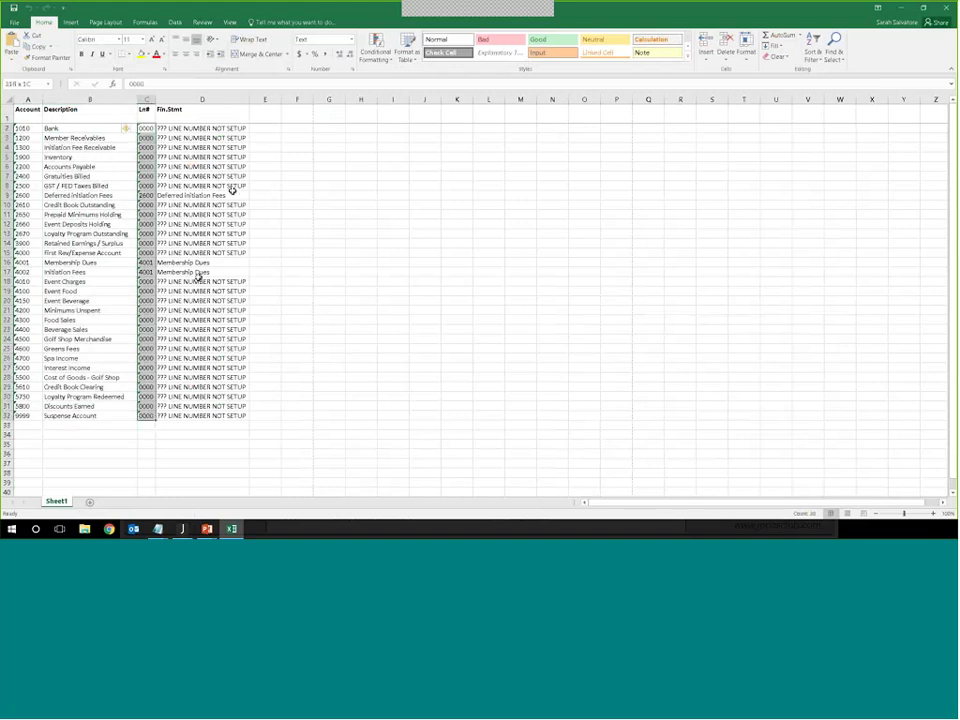
left_click_drag(204, 128, 189, 414)
left_click(200, 386)
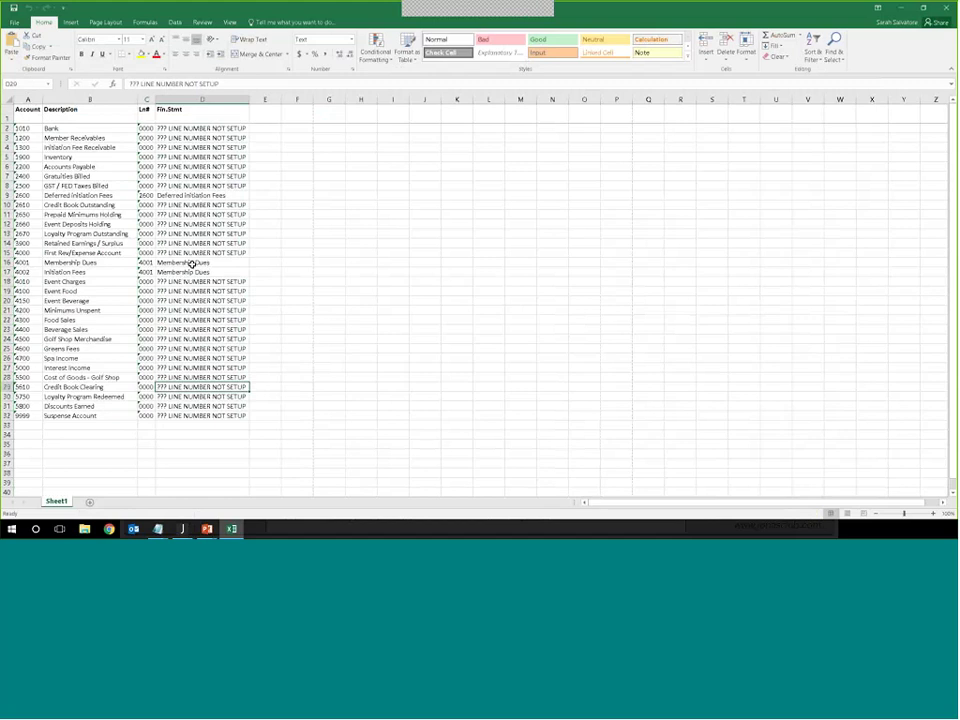
left_click_drag(141, 261, 190, 272)
left_click(201, 263)
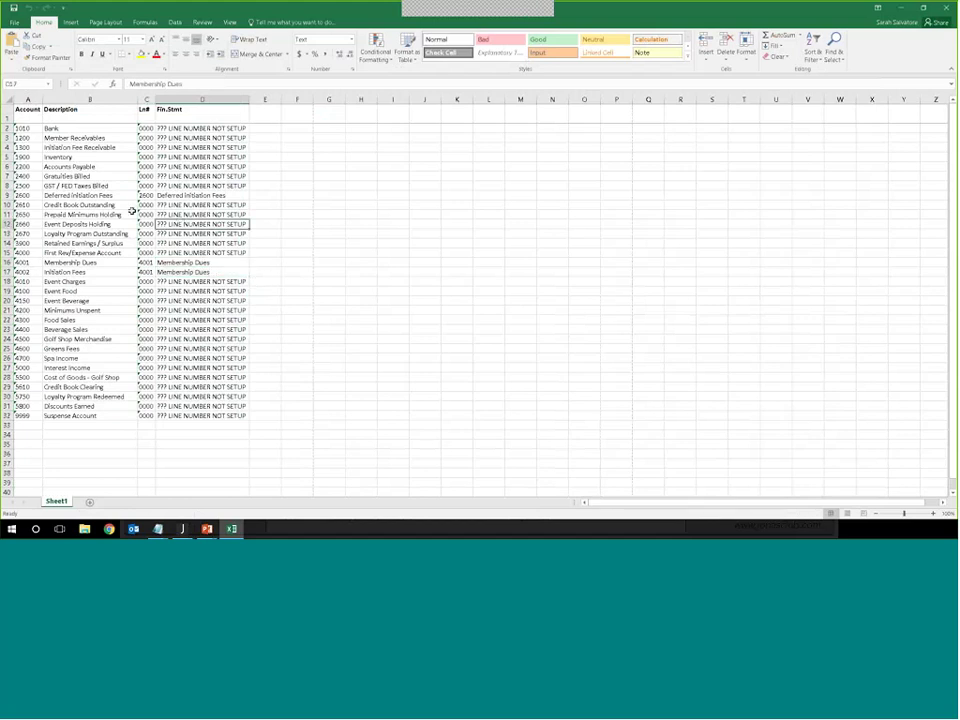
left_click_drag(133, 213, 222, 214)
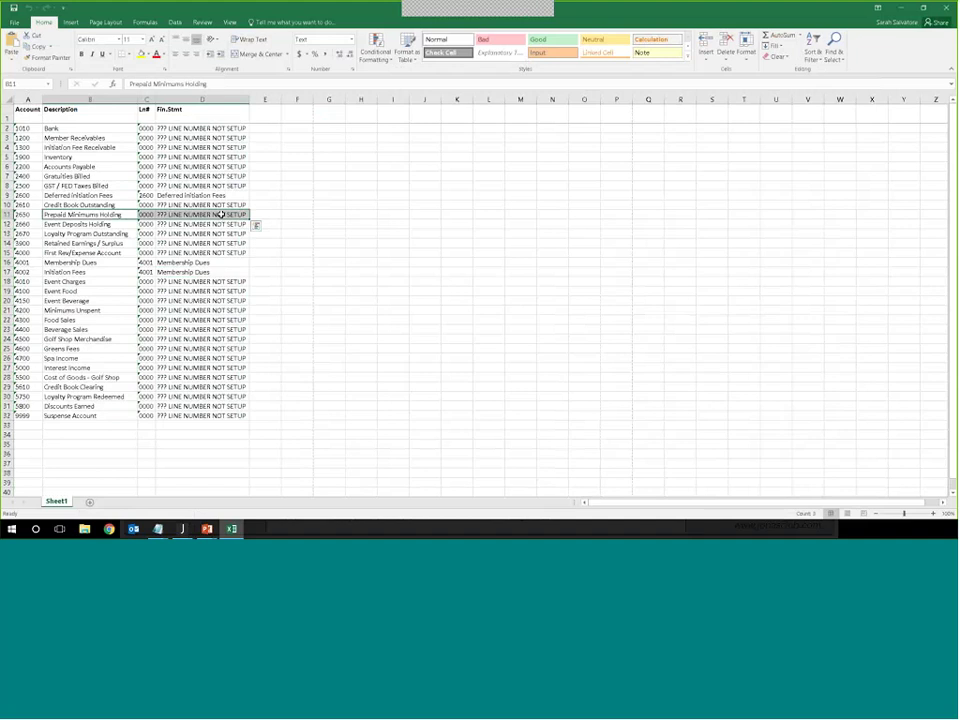
key("Up")
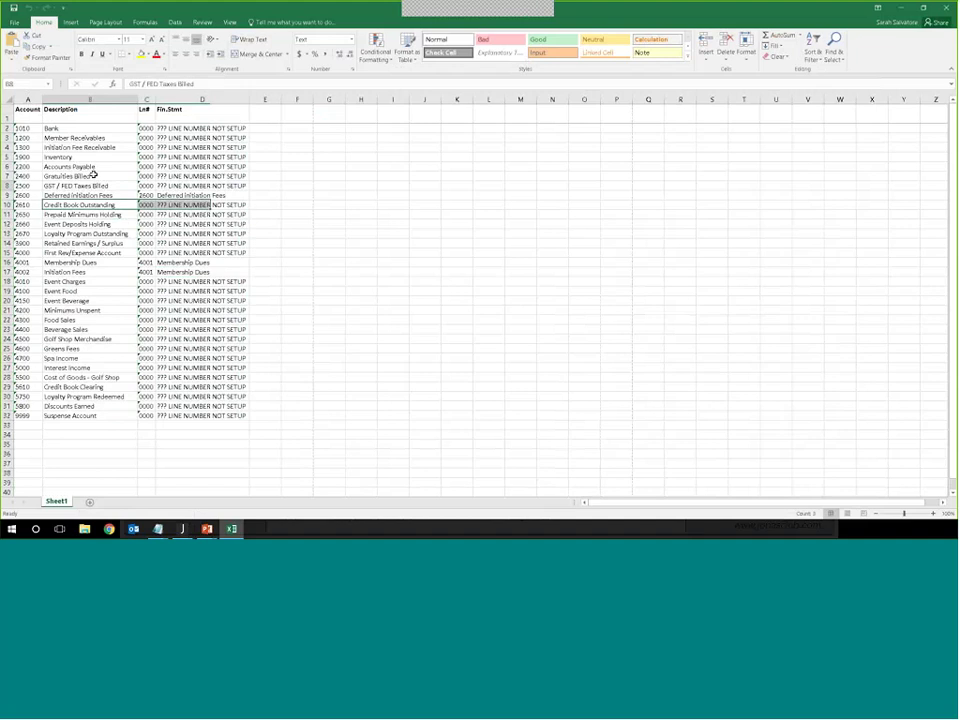
Step: Examine the Fin.Stmt column of the exported report from the Bank row down to the Suspense Account row
key("Up")
key("Up")
key("Up")
left_click(180, 140)
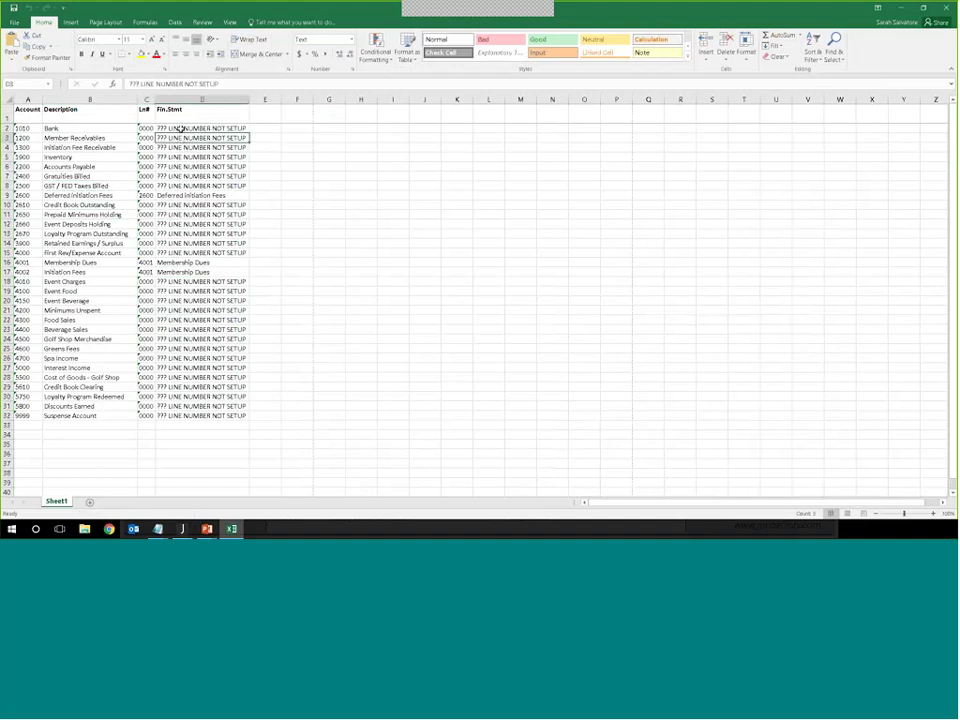
left_click_drag(180, 146, 205, 415)
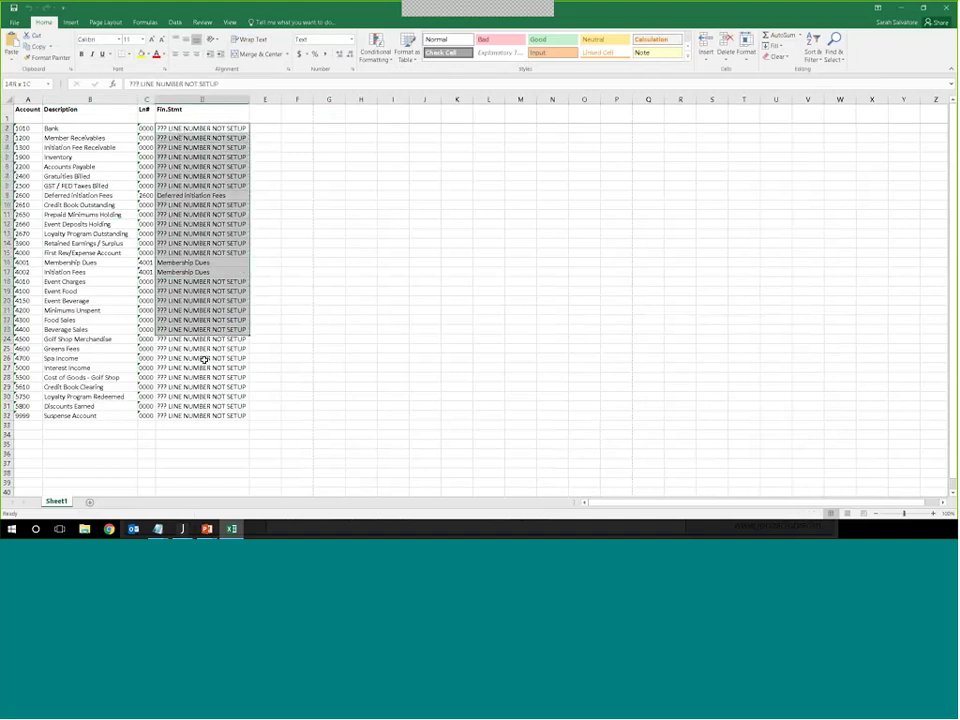
left_click(205, 415)
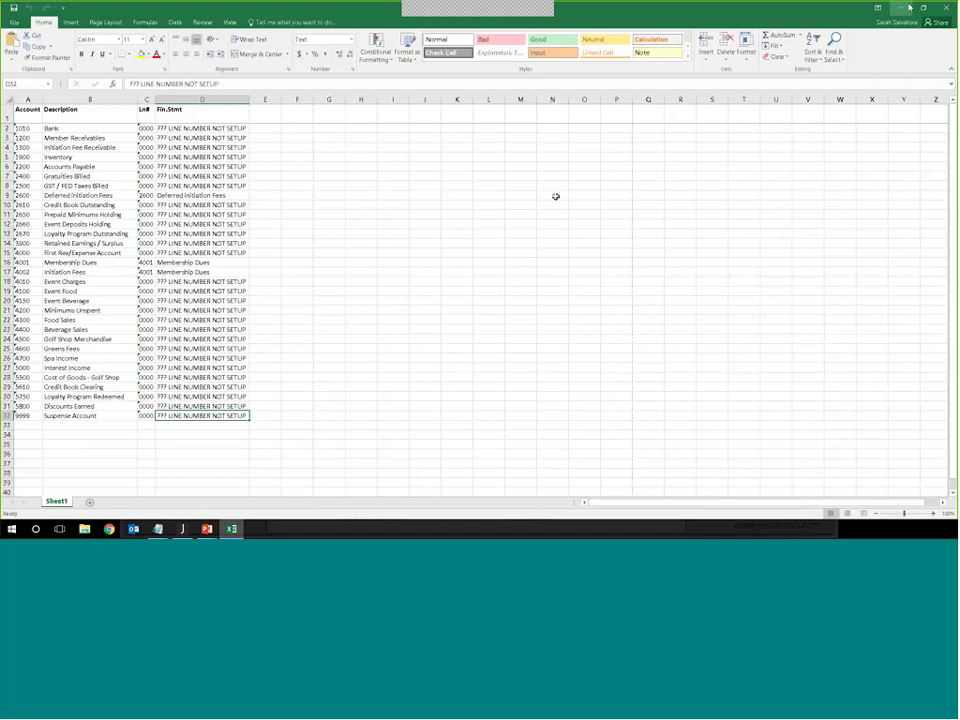
Step: Switch to Jonas and open the Event Food account in the General Ledger chart of accounts setup
key("alt+Tab")
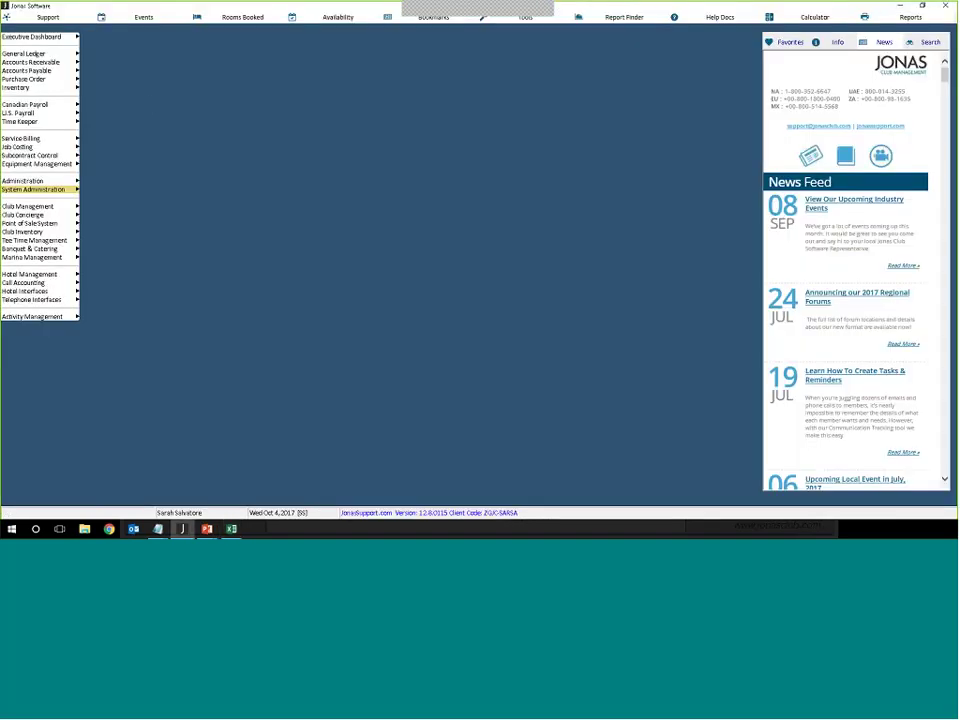
left_click(28, 55)
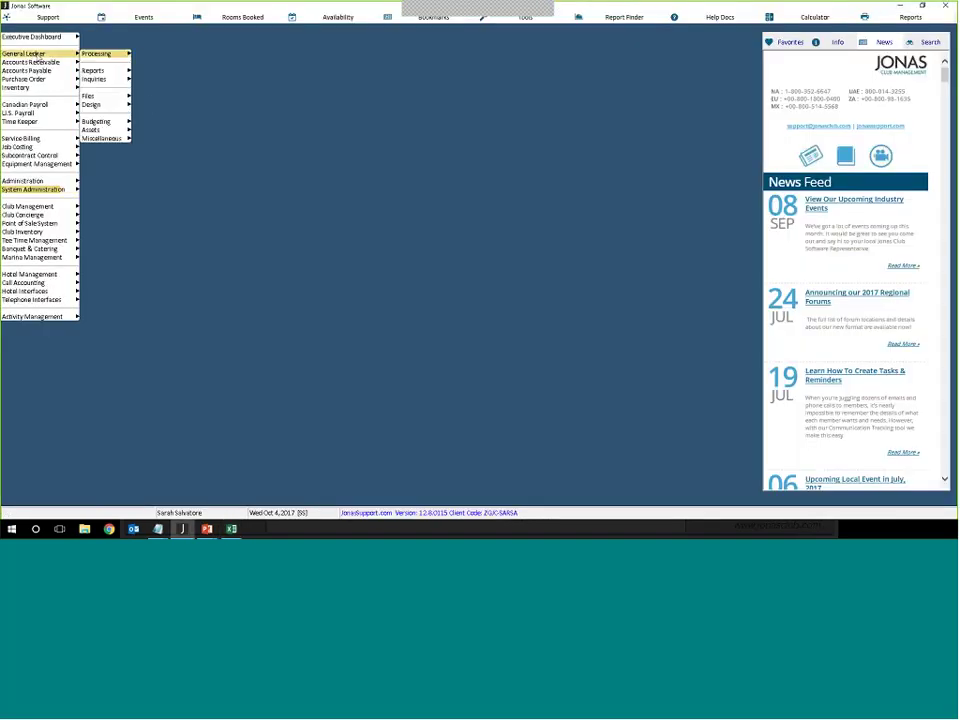
left_click(100, 97)
left_click(160, 97)
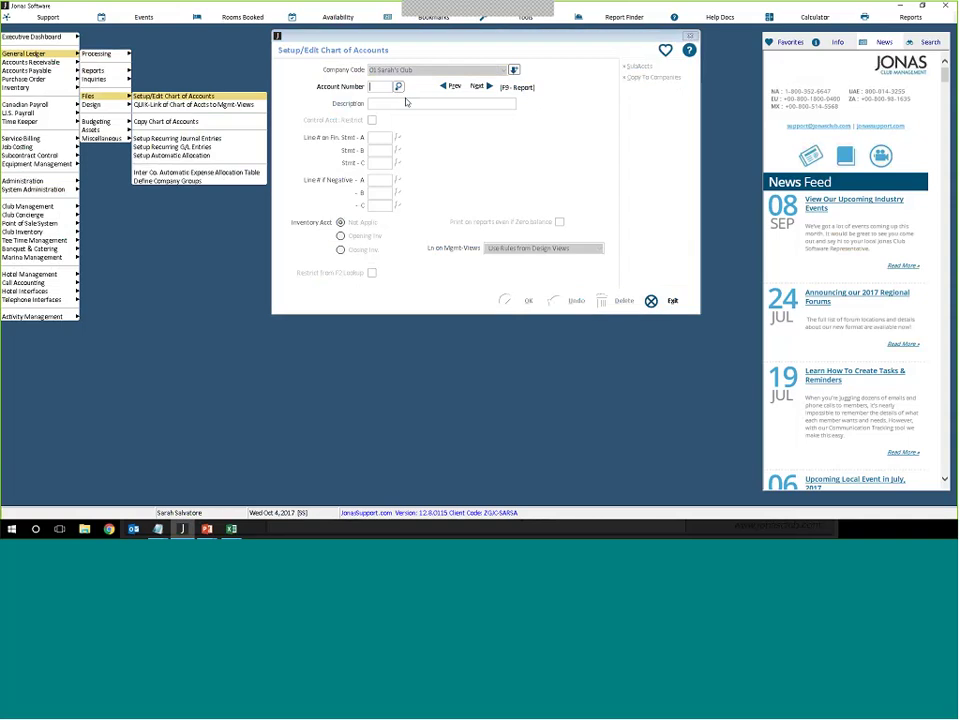
left_click(398, 86)
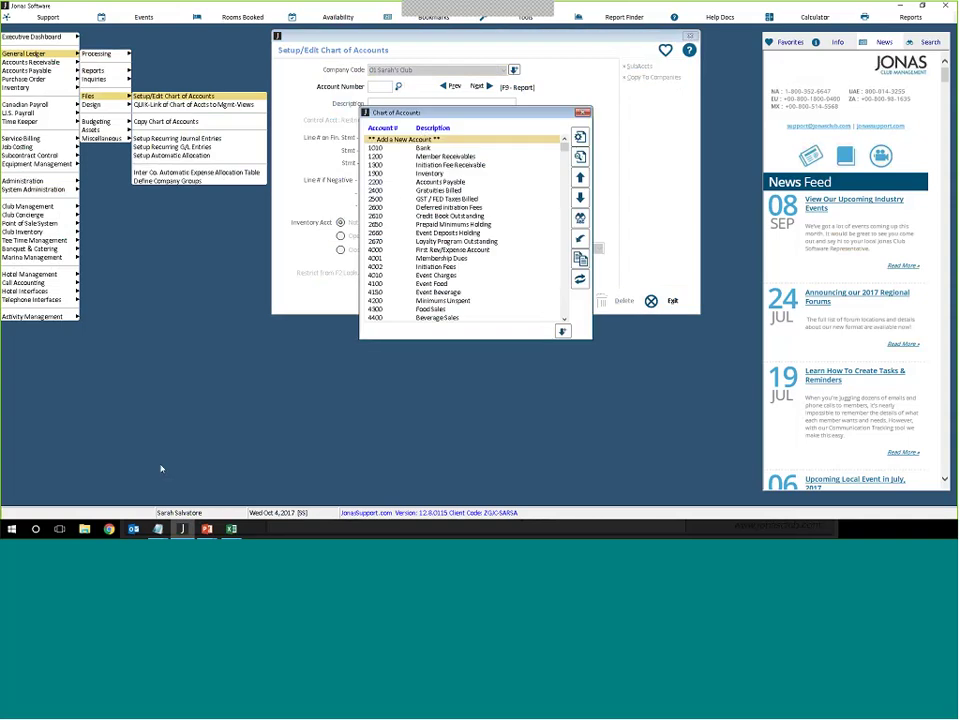
double_click(451, 285)
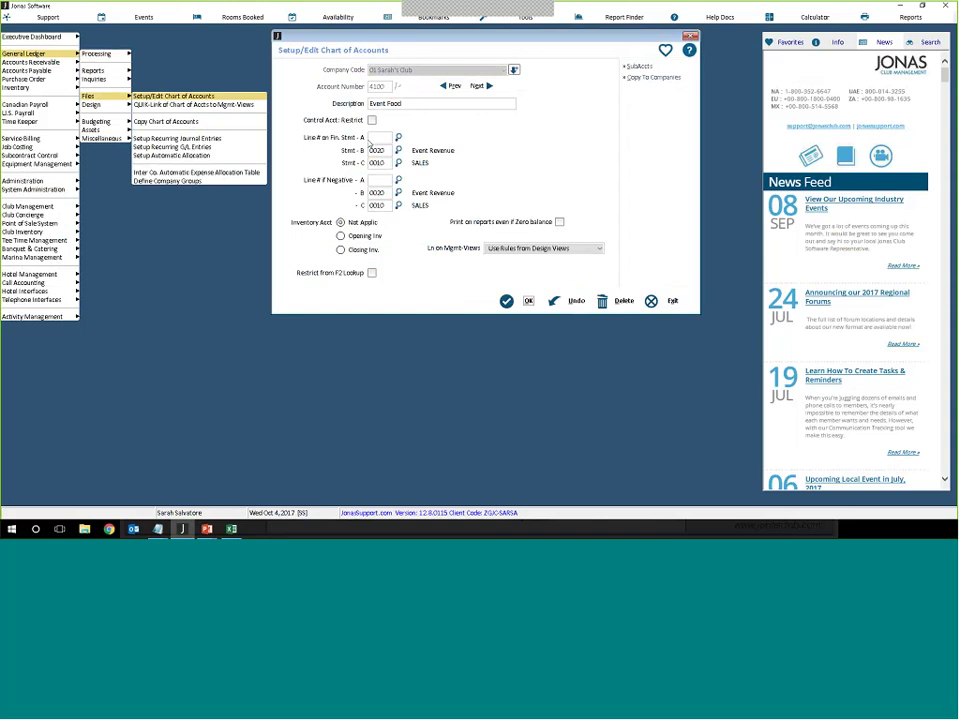
Step: Look up the line numbers available for the Event Food account on financial statements A, B and C
left_click(398, 137)
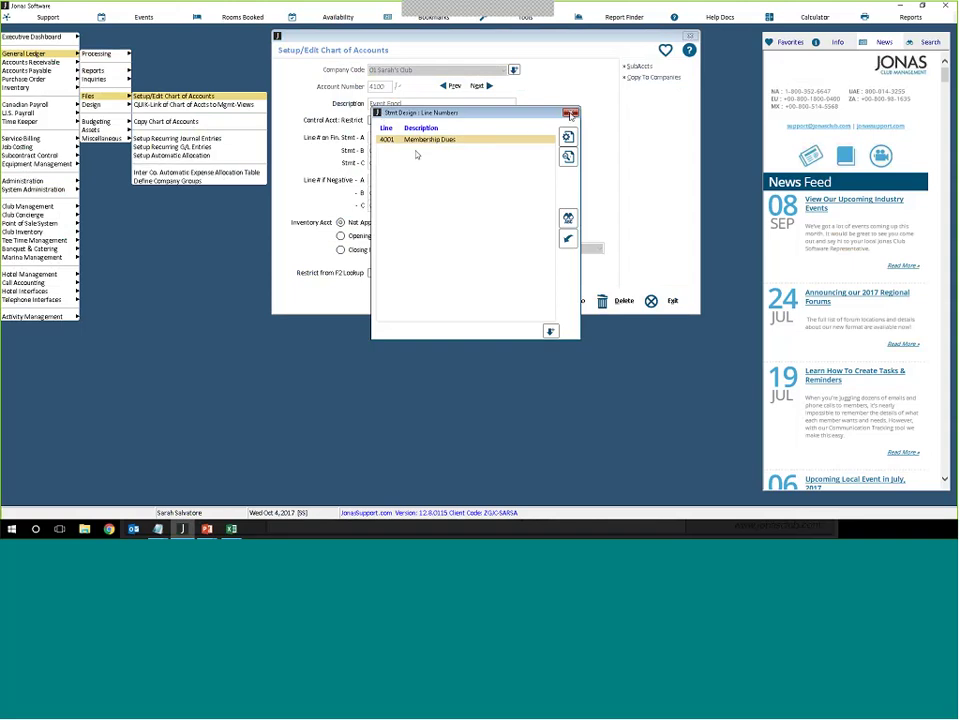
key("Escape")
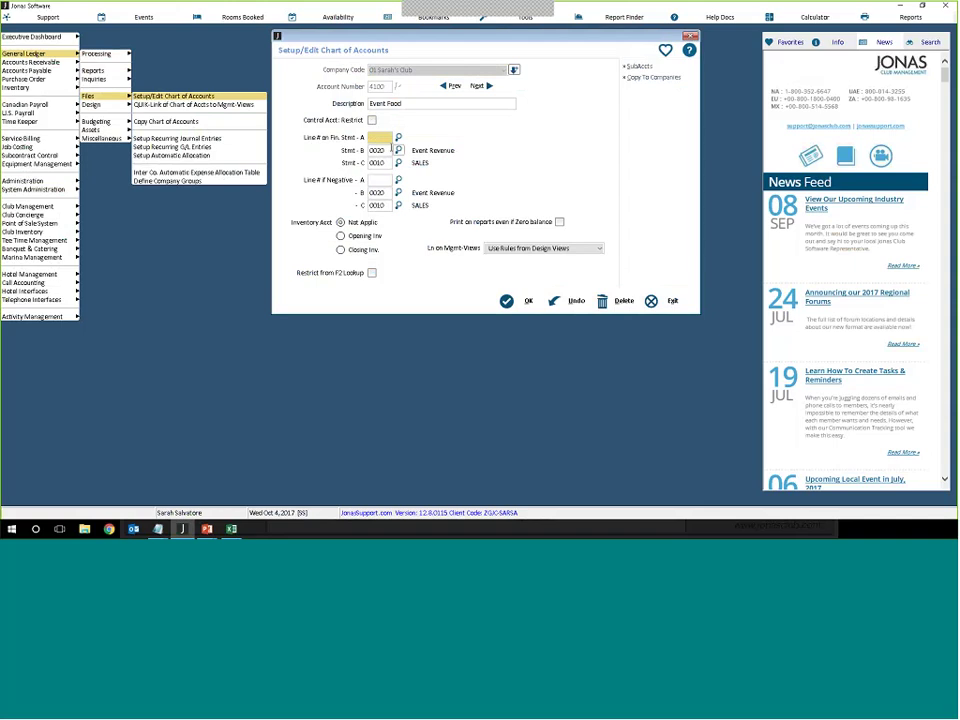
left_click(398, 150)
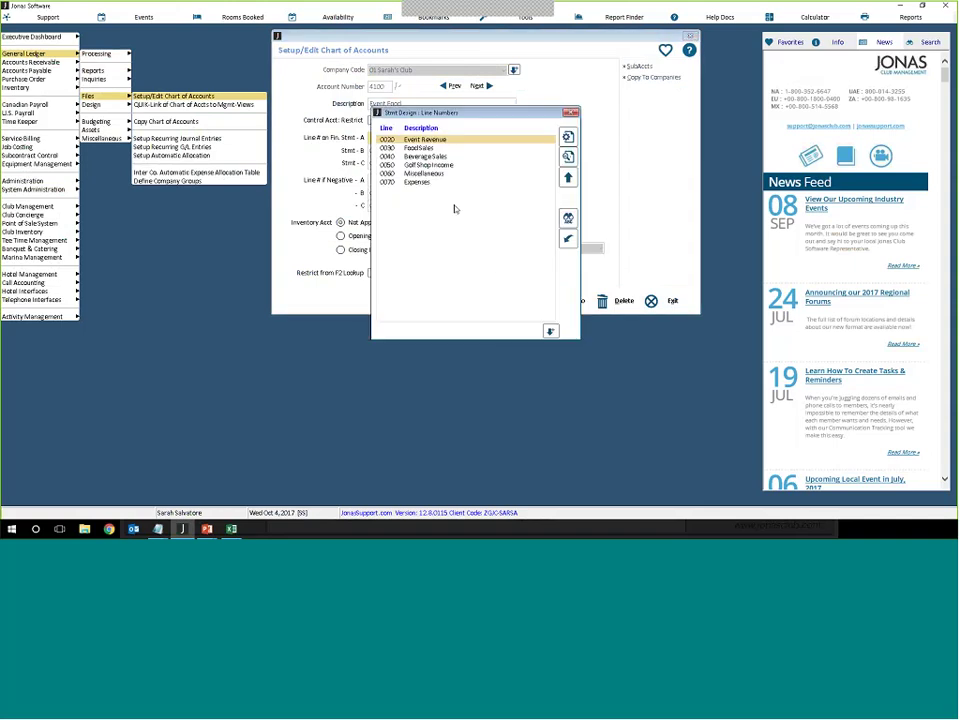
key("Return")
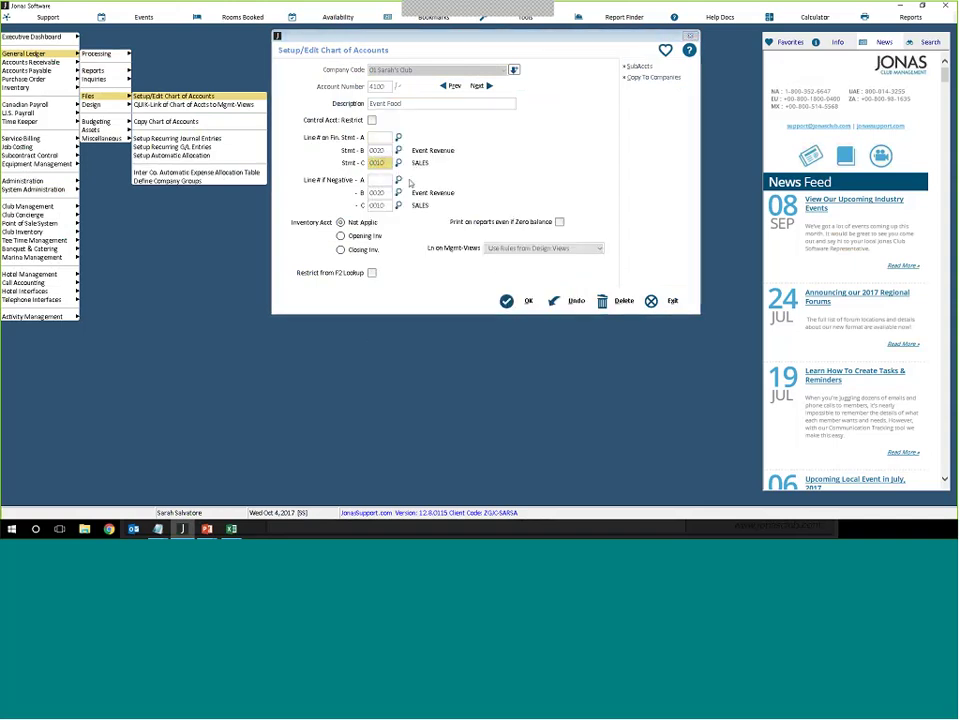
left_click(398, 162)
key("Return")
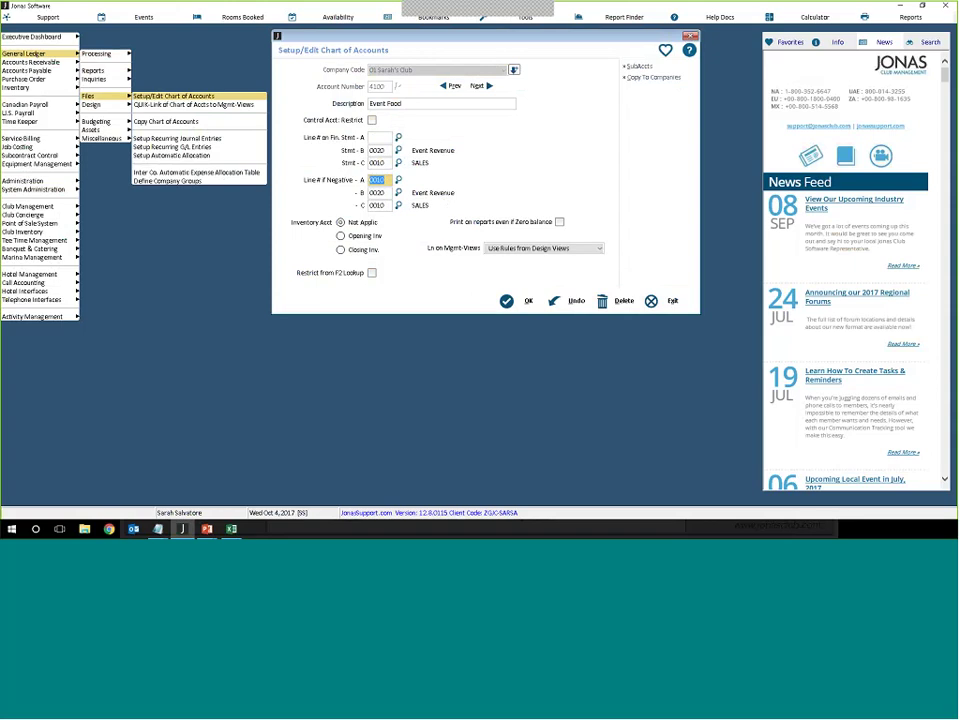
Step: Review the Event Food account's line number fields for statements A, B and C and save the record
left_click(377, 162)
key("shift+Home")
left_click(389, 150)
key("shift+Home")
left_click(390, 137)
left_click(369, 151)
key("Tab")
key("Tab")
key("Tab")
key("Tab")
left_click(522, 301)
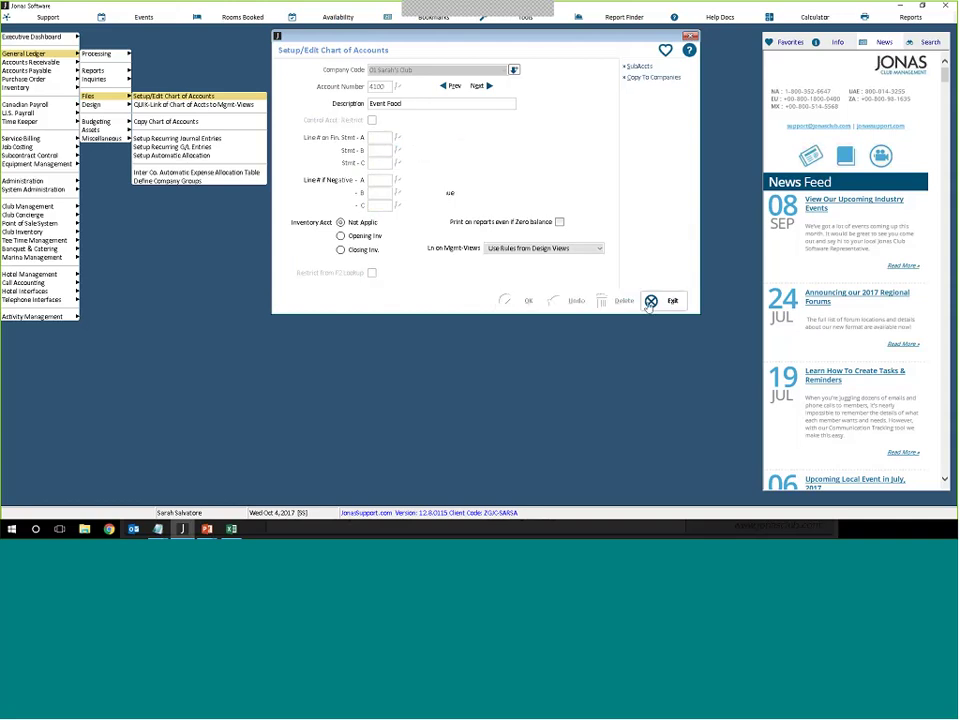
Step: Switch to the PowerPoint presentation and advance to the Maintain Financial Statements slide
left_click(207, 529)
left_click(209, 489)
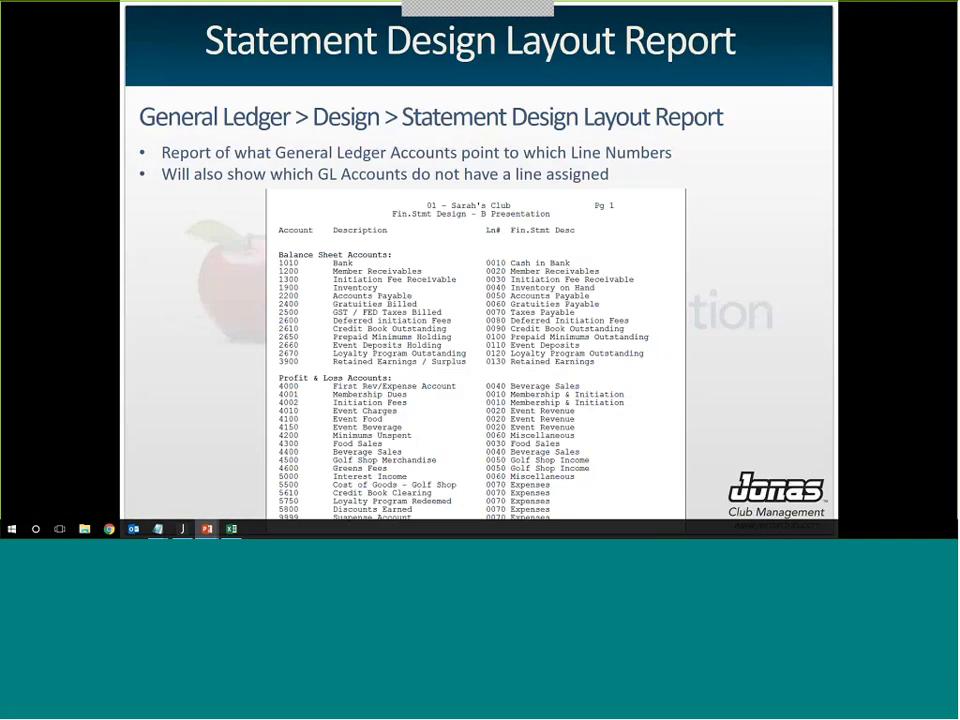
left_click(778, 263)
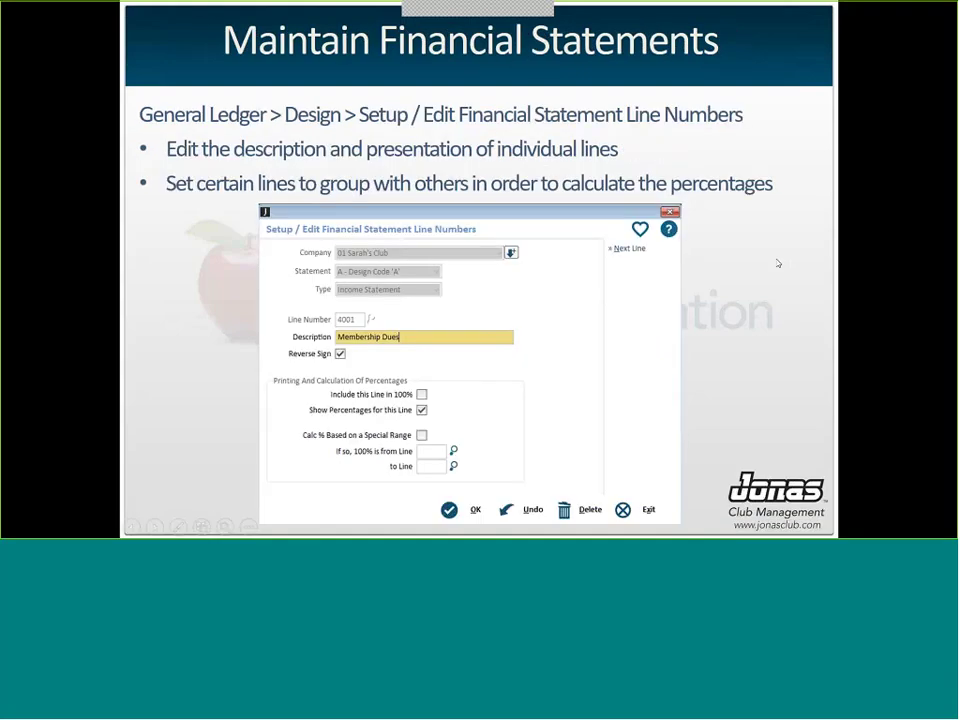
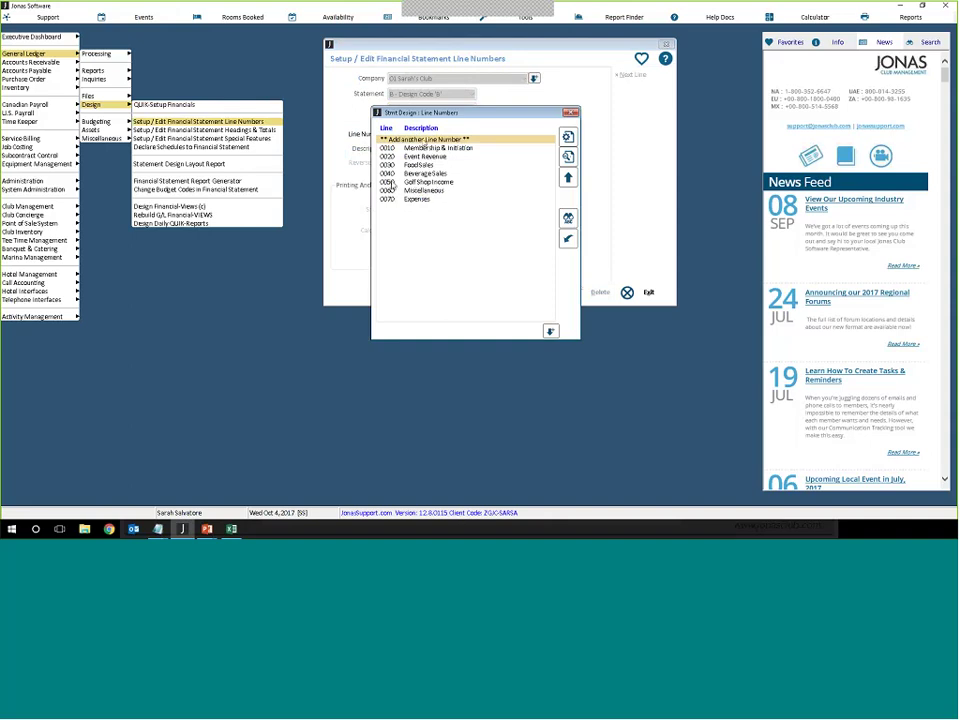
Step: Add line number 0055 to the Design Code 'B' income statement, described as Spa Income with a reversed sign
double_click(422, 141)
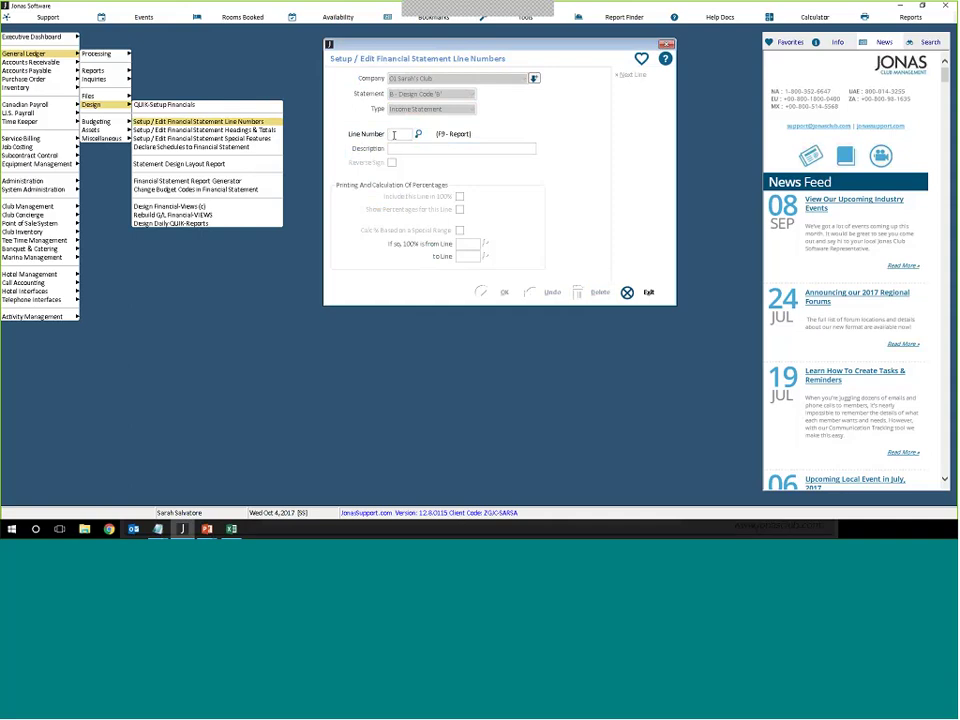
type("55")
key("Return")
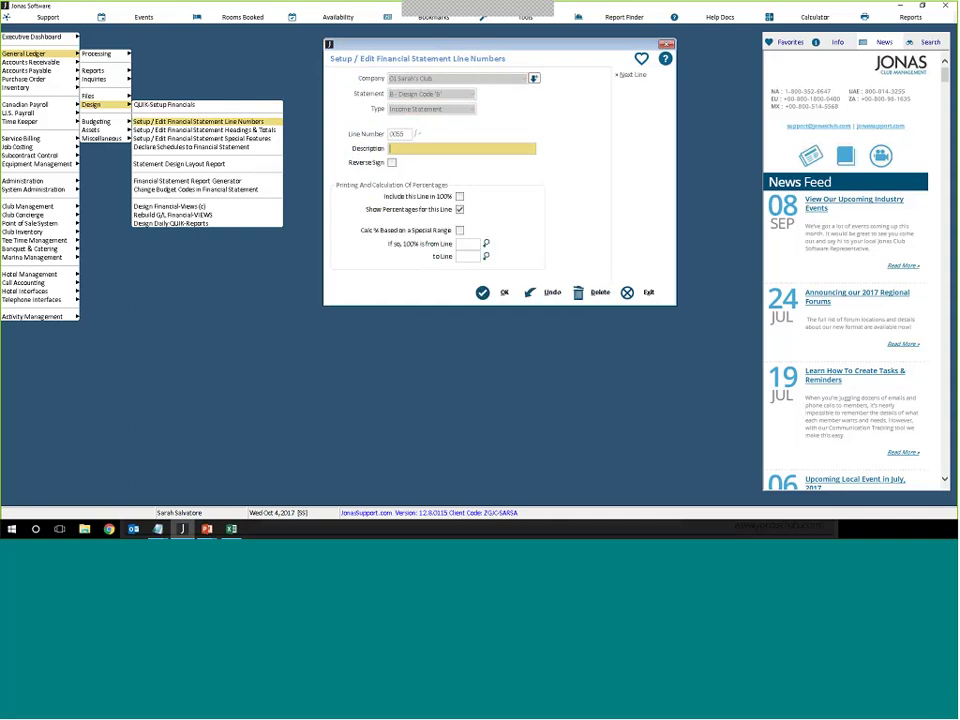
type("SPA")
key("BackSpace")
key("BackSpace")
key("BackSpace")
type("Spa")
type("l")
type("Income")
left_click(392, 163)
key("Tab")
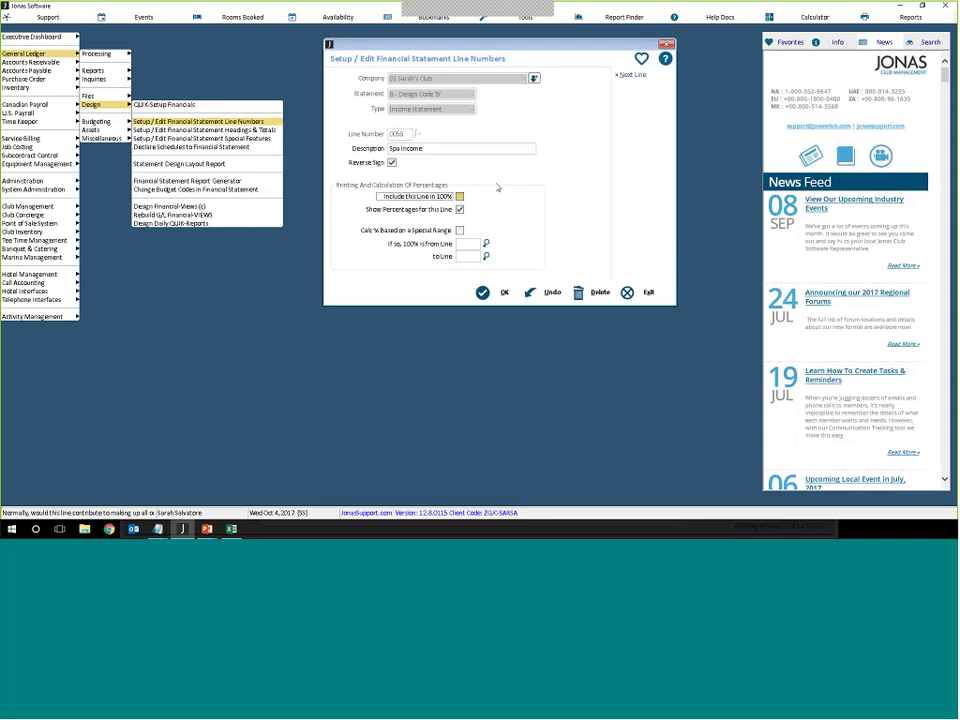
Step: Look through the statement lines available as the start of a special percentage range for Spa Income
left_click(459, 231)
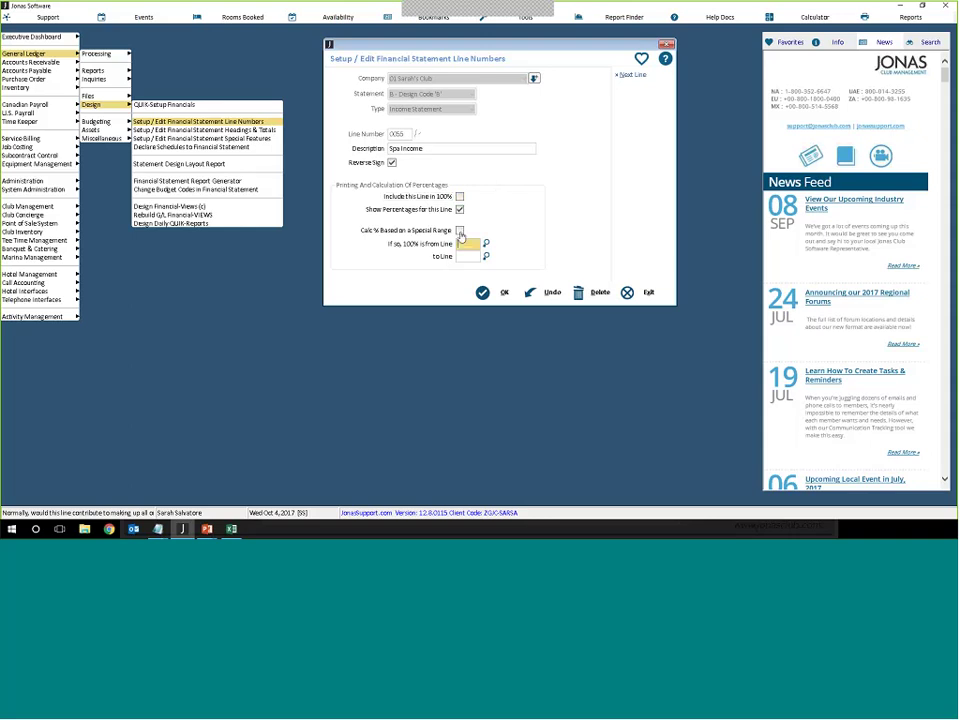
left_click(486, 243)
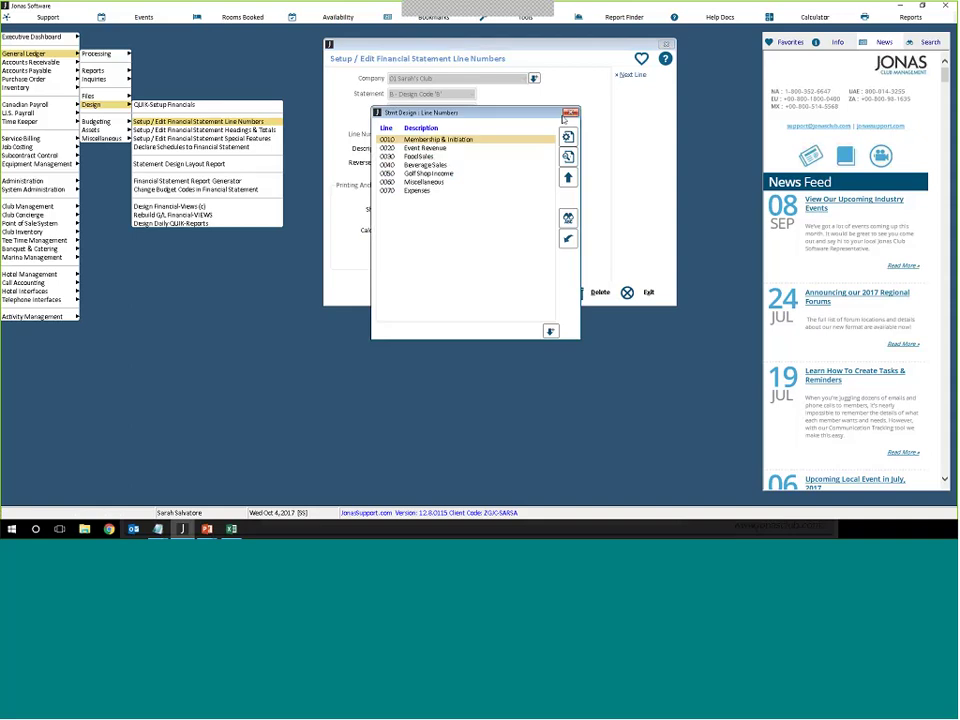
left_click(569, 113)
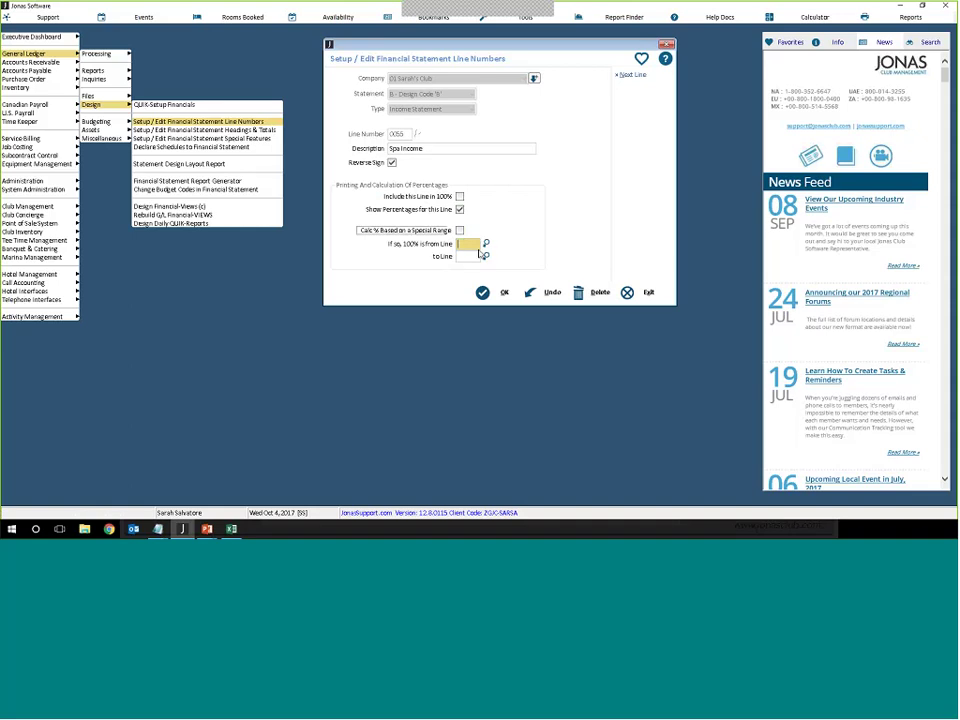
left_click(486, 243)
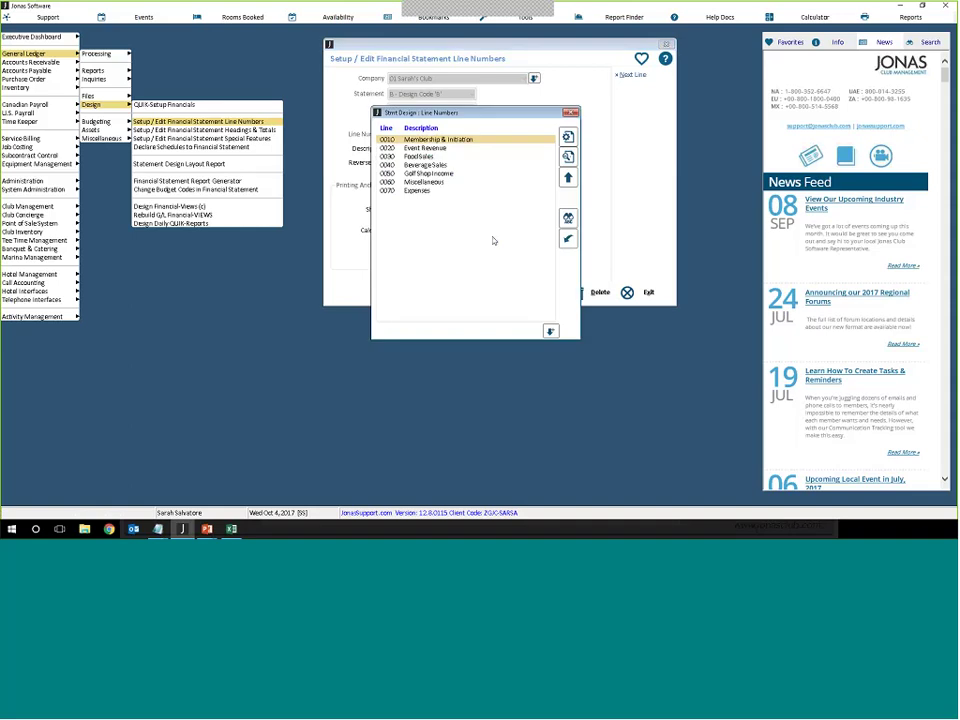
left_click(427, 148)
key("Down")
key("Down")
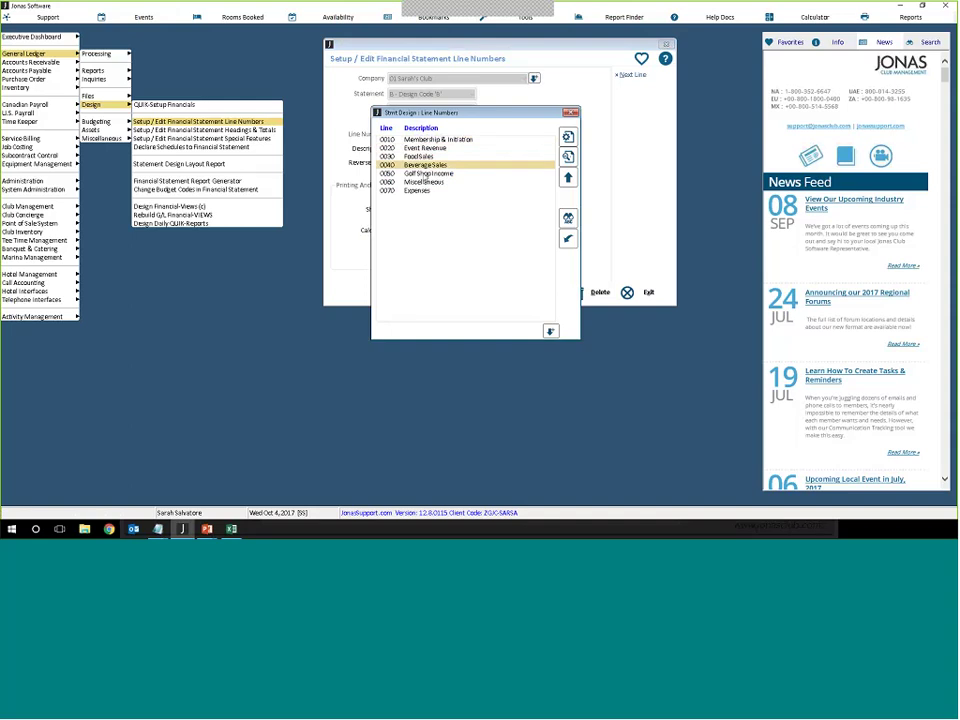
left_click(425, 181)
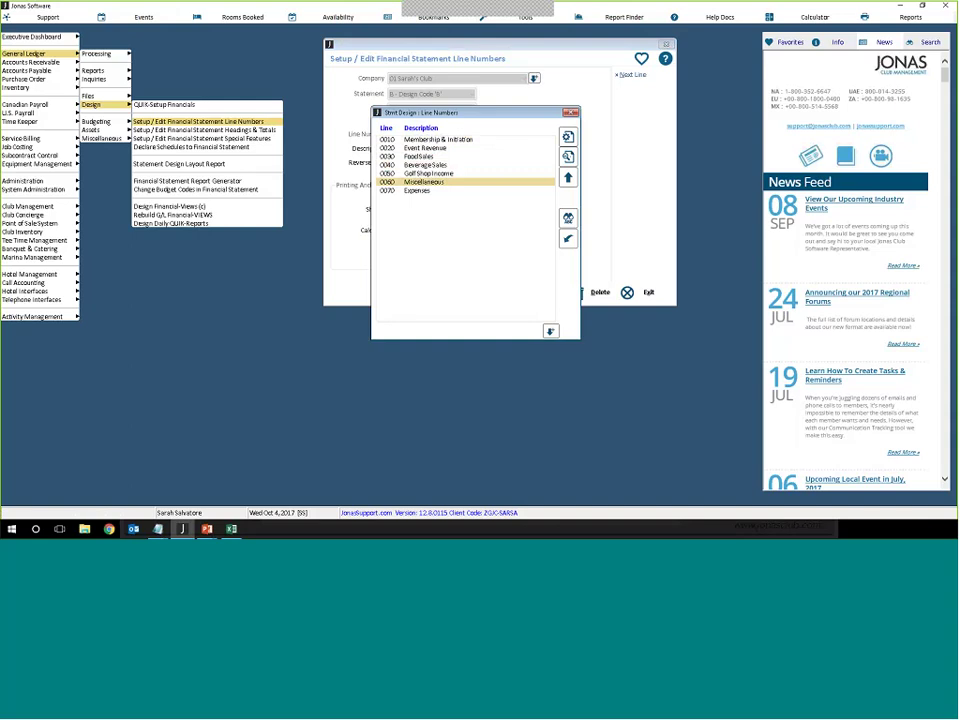
left_click(571, 113)
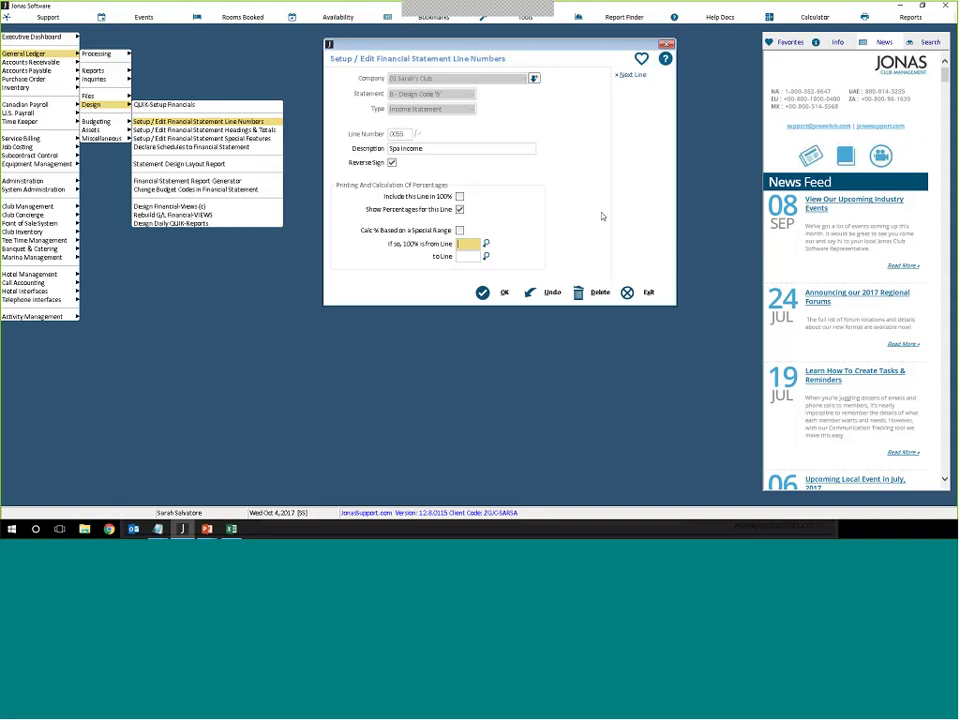
Step: Save the Spa Income line, check its place in the line list and leave the line number setup
left_click(489, 294)
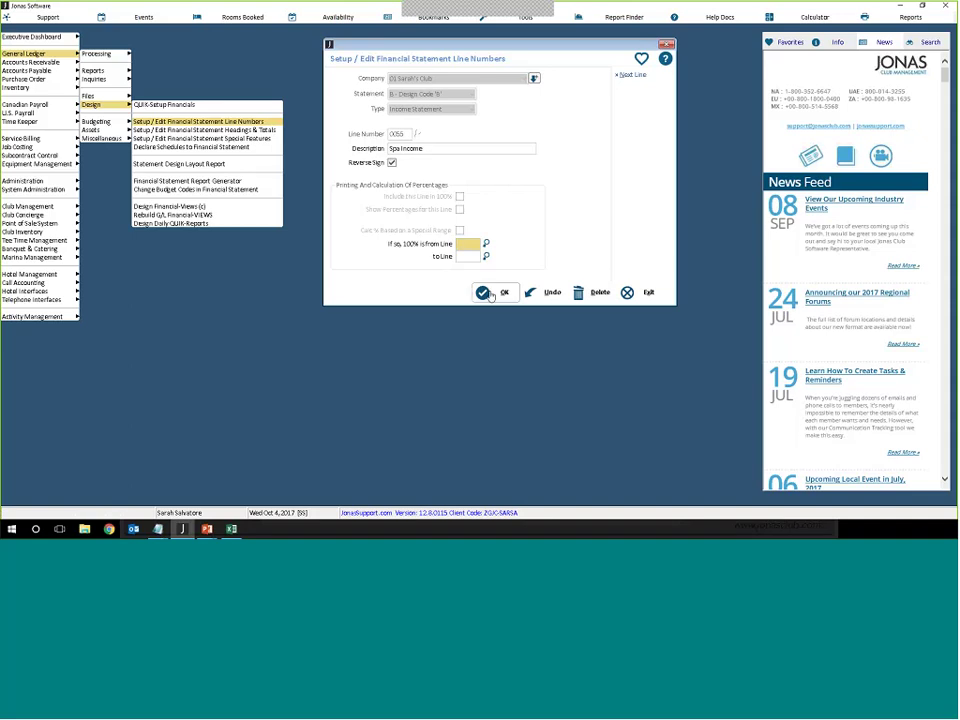
left_click(454, 191)
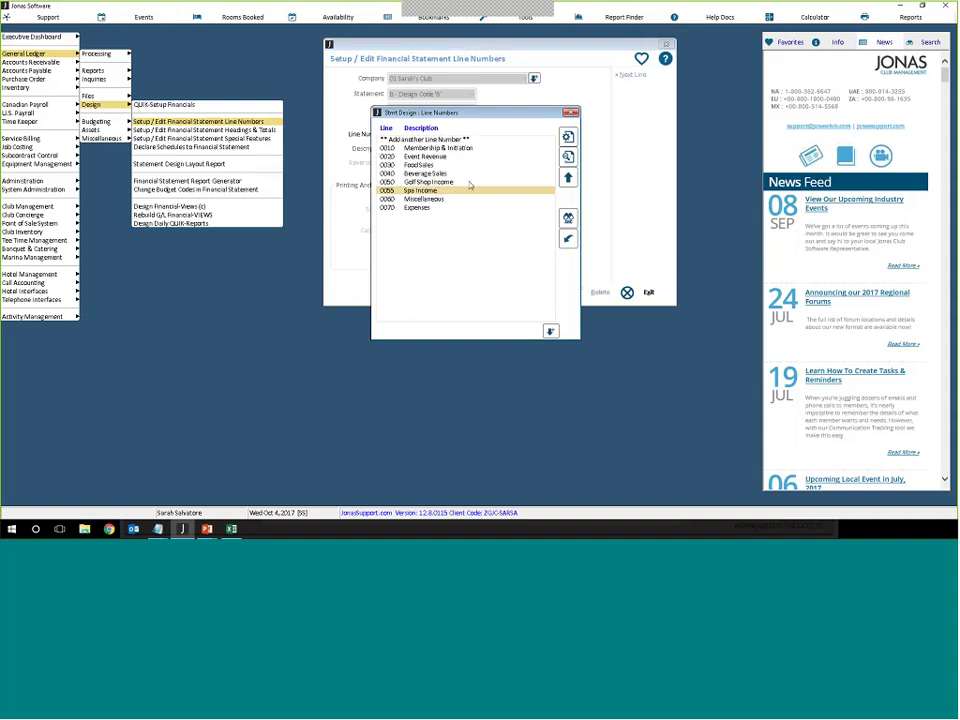
left_click(570, 112)
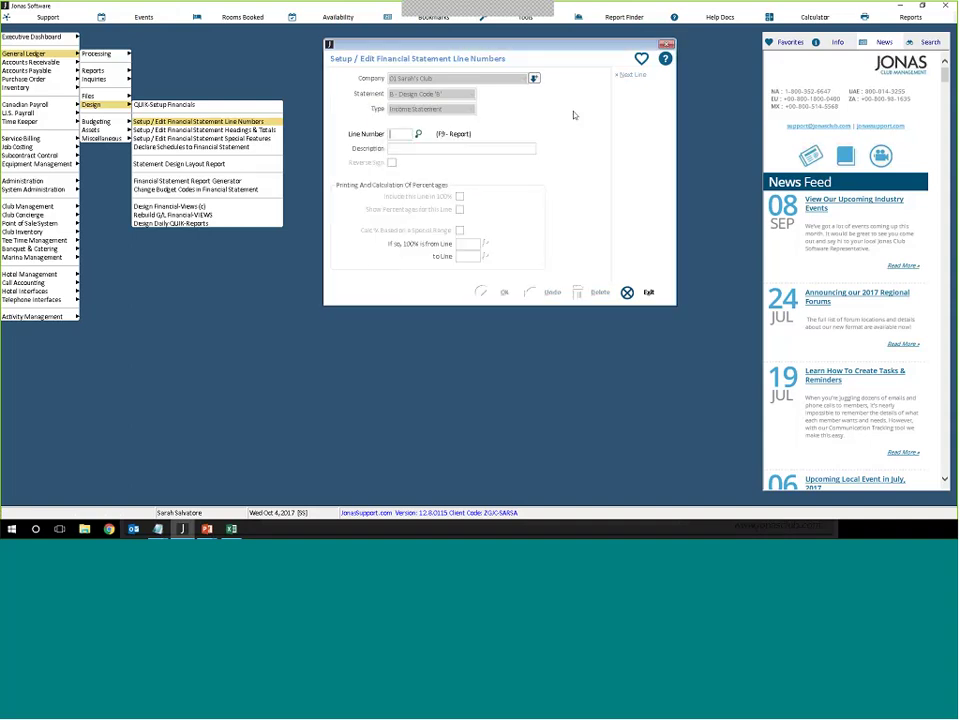
left_click(627, 292)
Step: Open the Spa Income account of company 01 in the chart of accounts setup
left_click(94, 97)
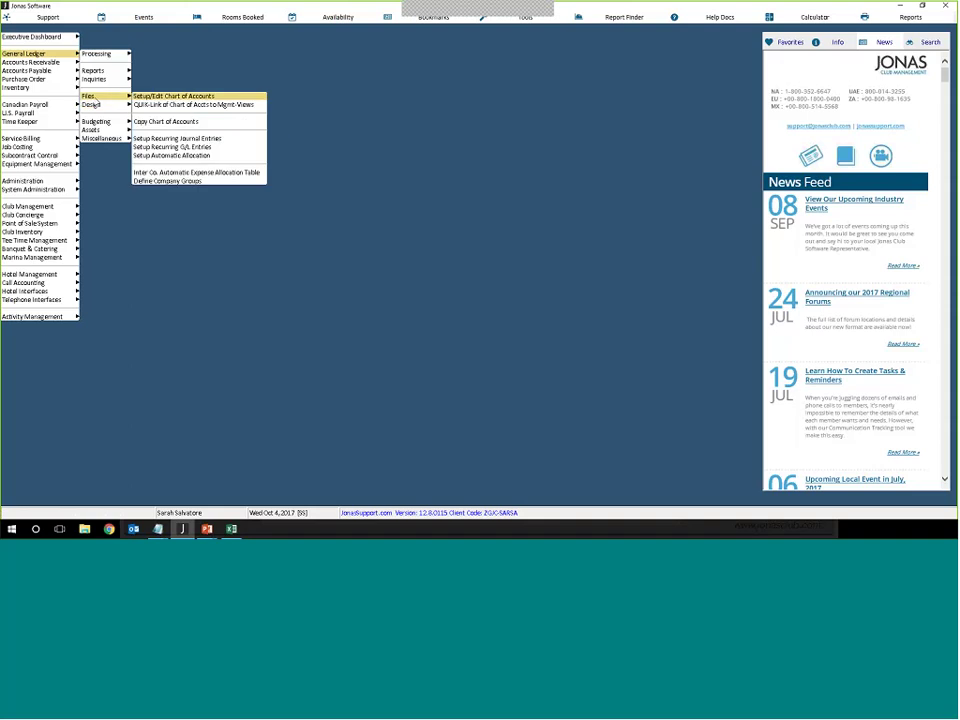
left_click(143, 96)
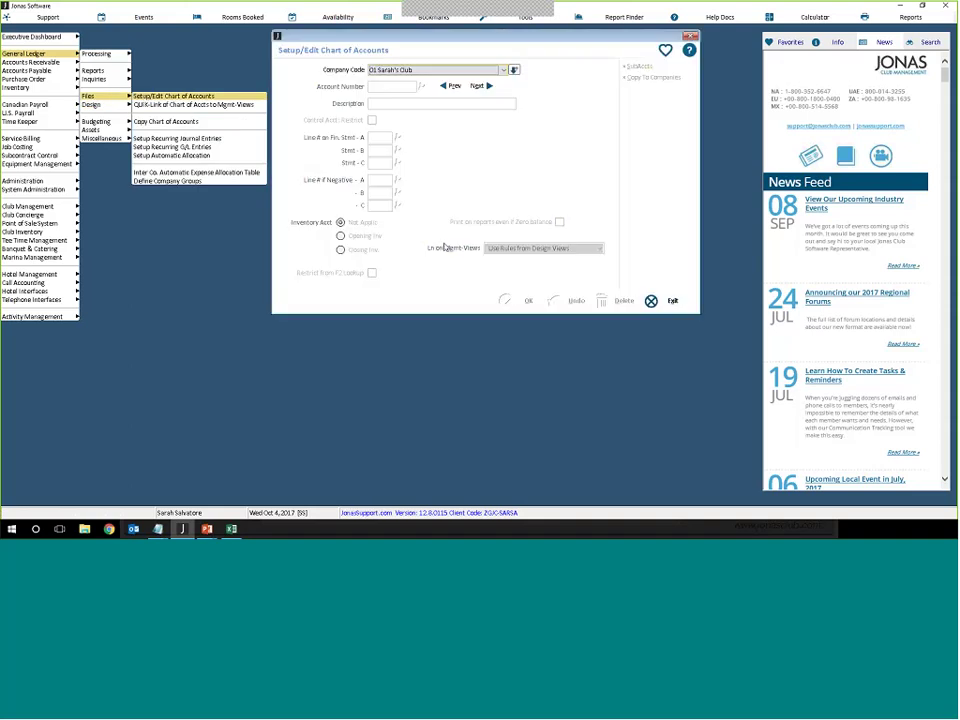
left_click(513, 73)
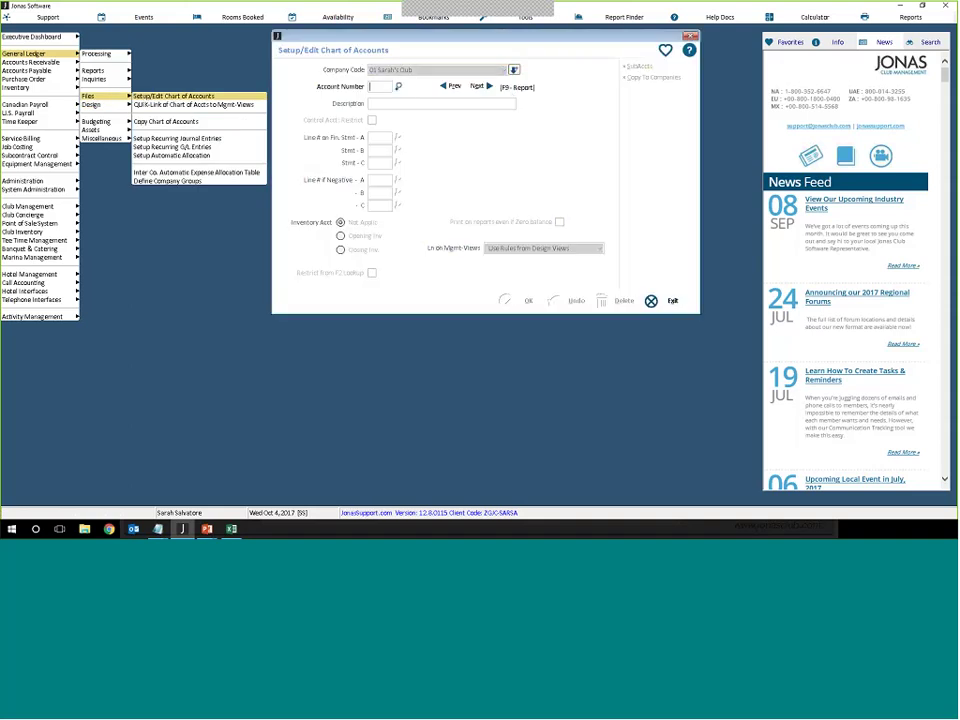
left_click(398, 87)
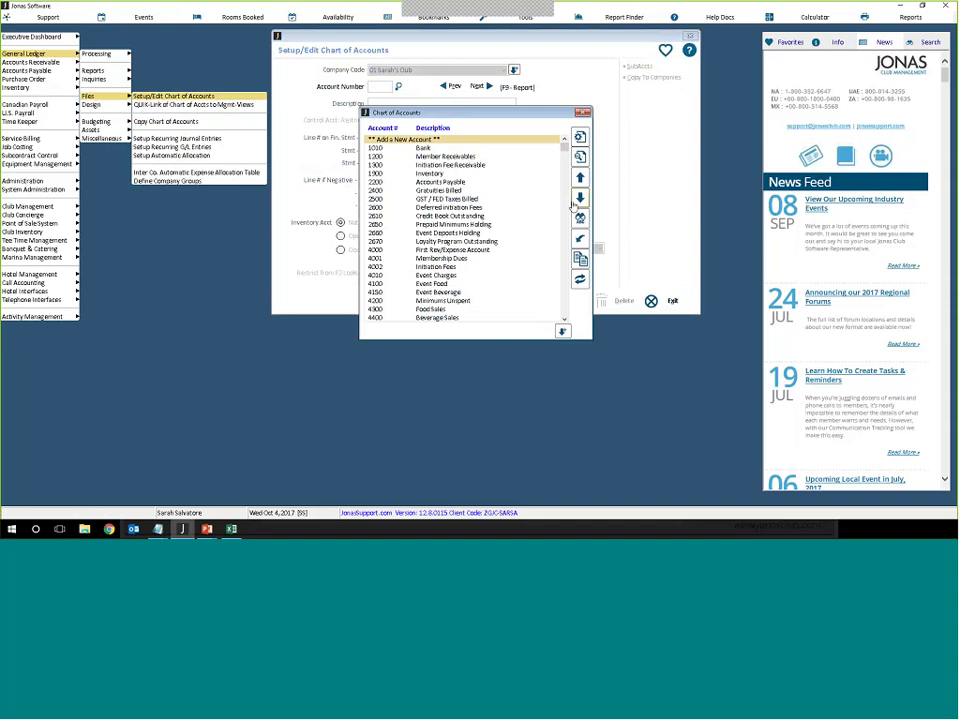
scroll(432, 152, "down", 5)
double_click(436, 174)
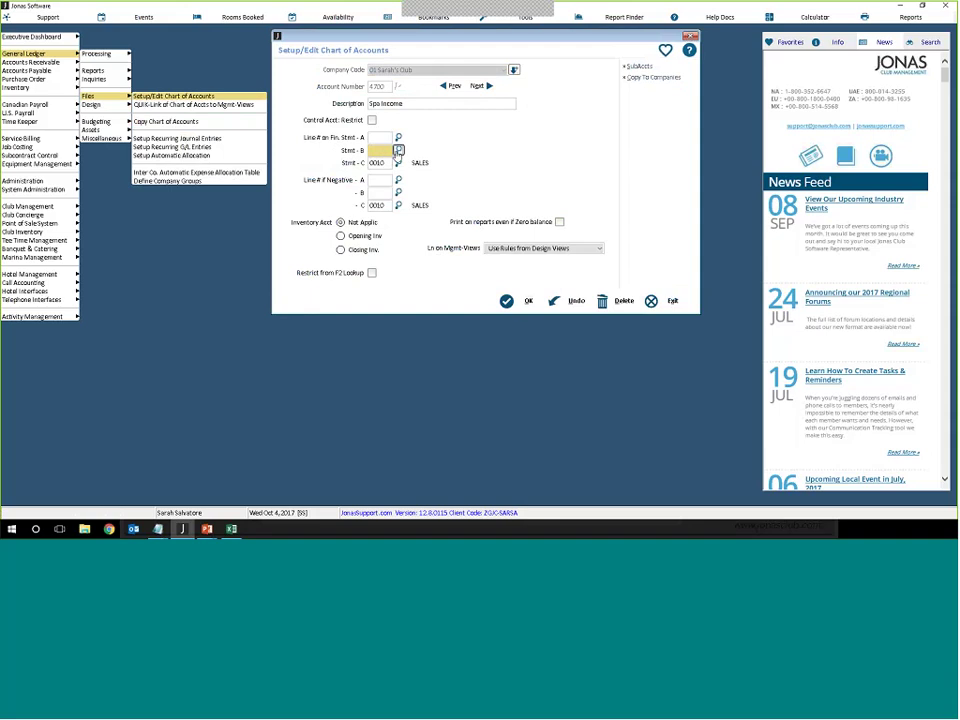
Step: Assign the Spa Income account to line 0055 on Statement B for both normal and negative balances, and save the account
left_click(398, 151)
double_click(426, 171)
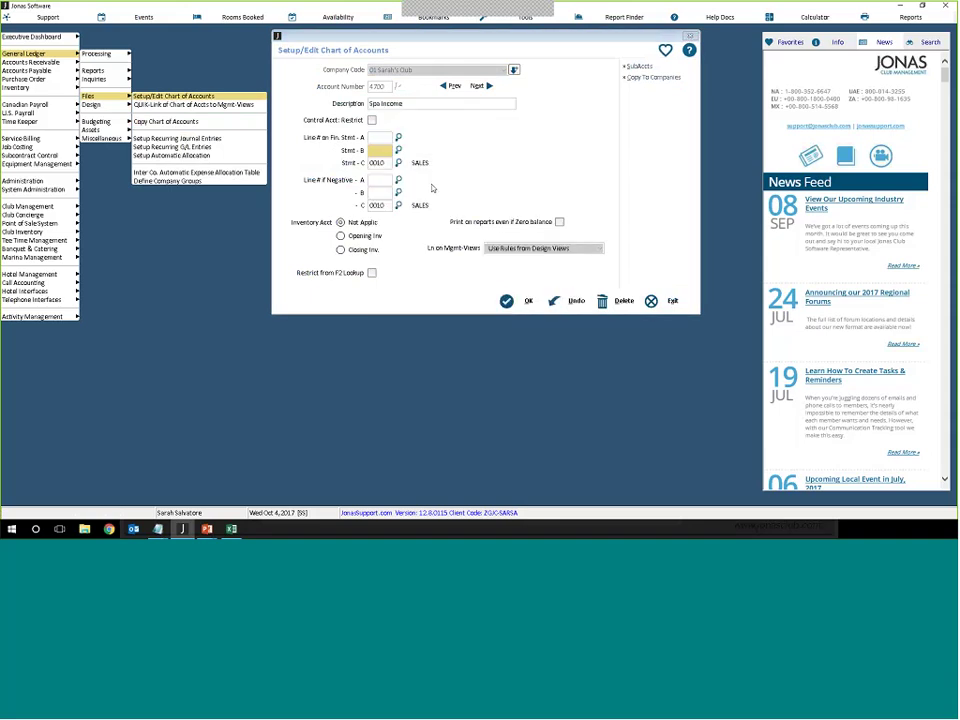
left_click(384, 195)
left_click(398, 193)
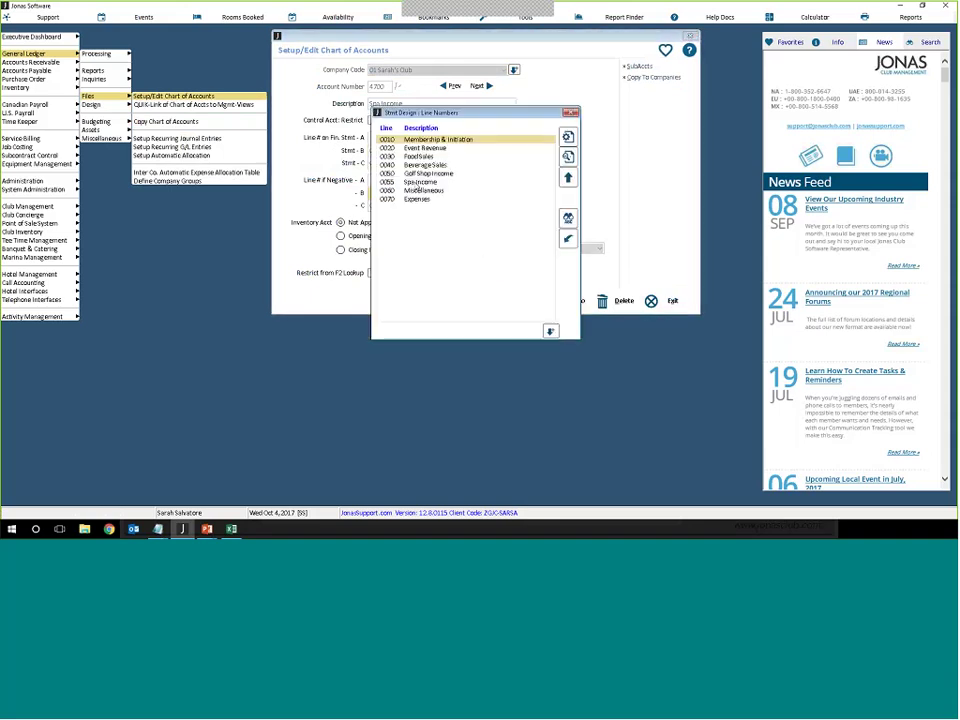
double_click(418, 182)
left_click(380, 193)
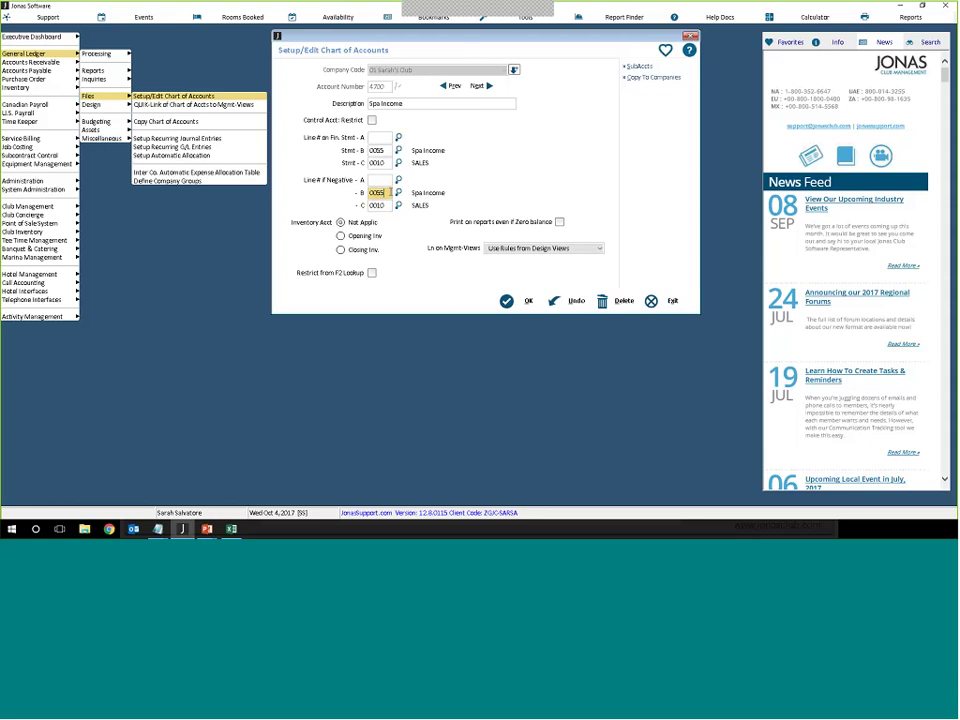
left_click_drag(386, 193, 371, 192)
left_click(371, 195)
left_click(384, 163)
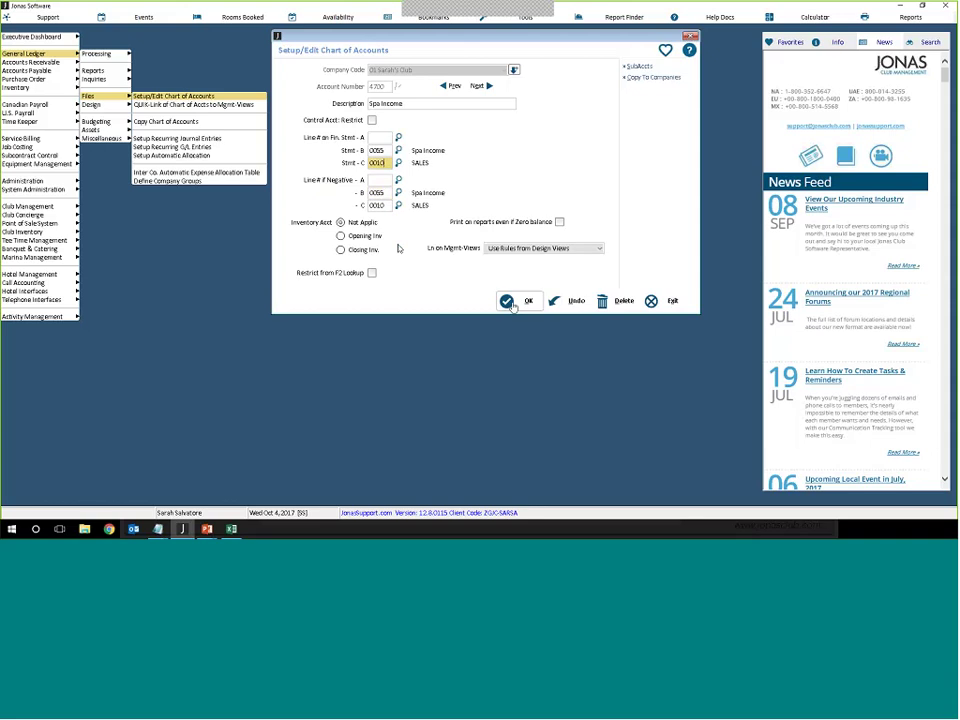
left_click(512, 302)
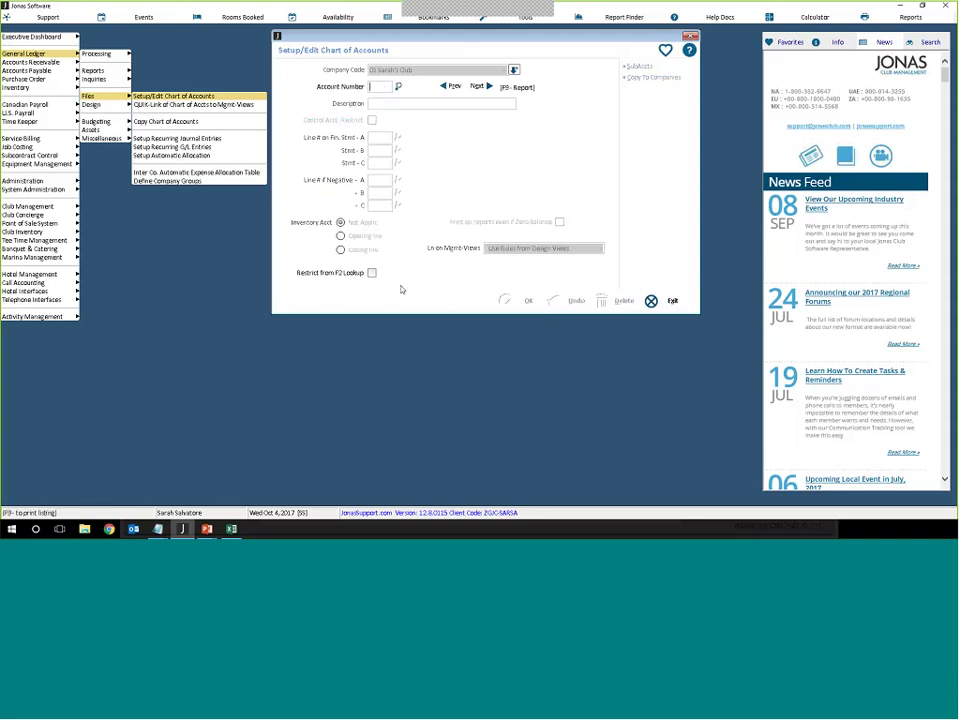
Step: Review the Statement A and B line choices of the Deferred Initiation Fees account and leave the chart of accounts setup
left_click(398, 87)
double_click(448, 208)
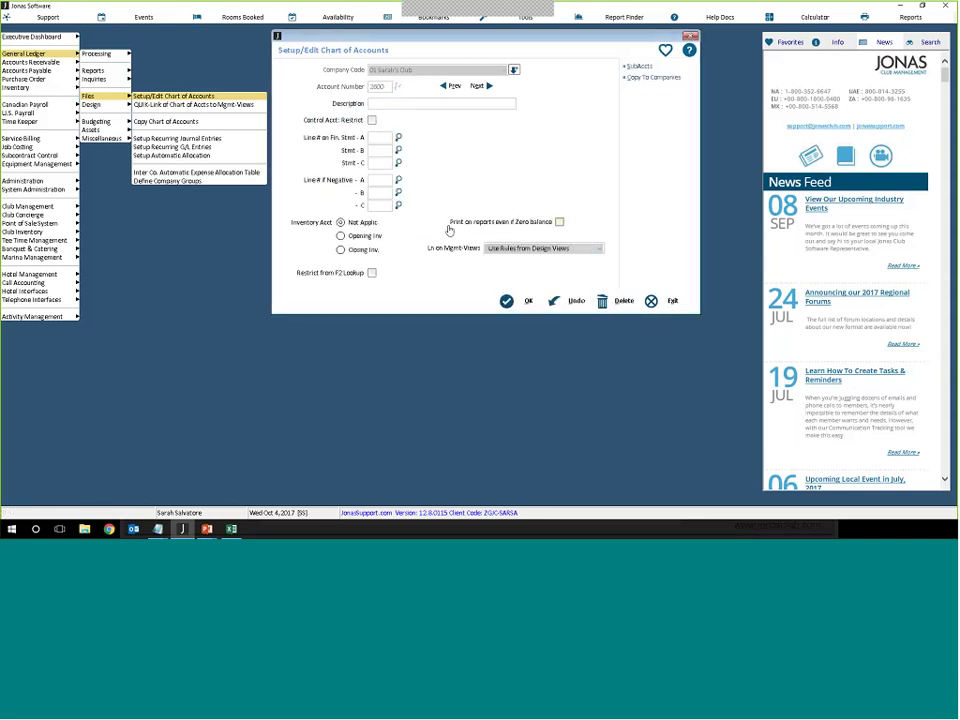
left_click(398, 137)
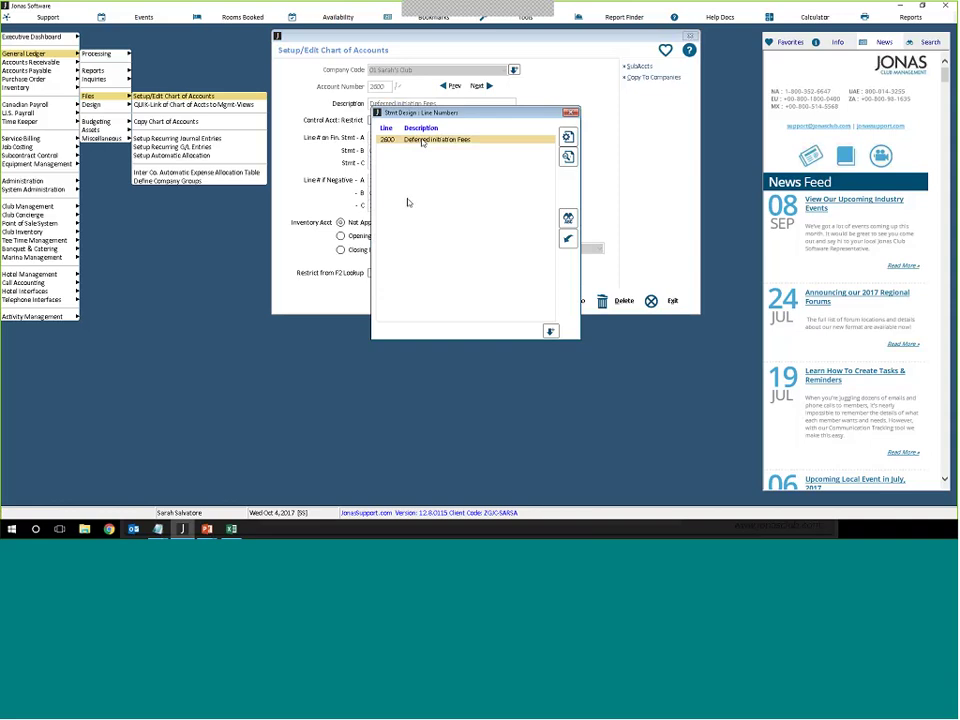
key("Return")
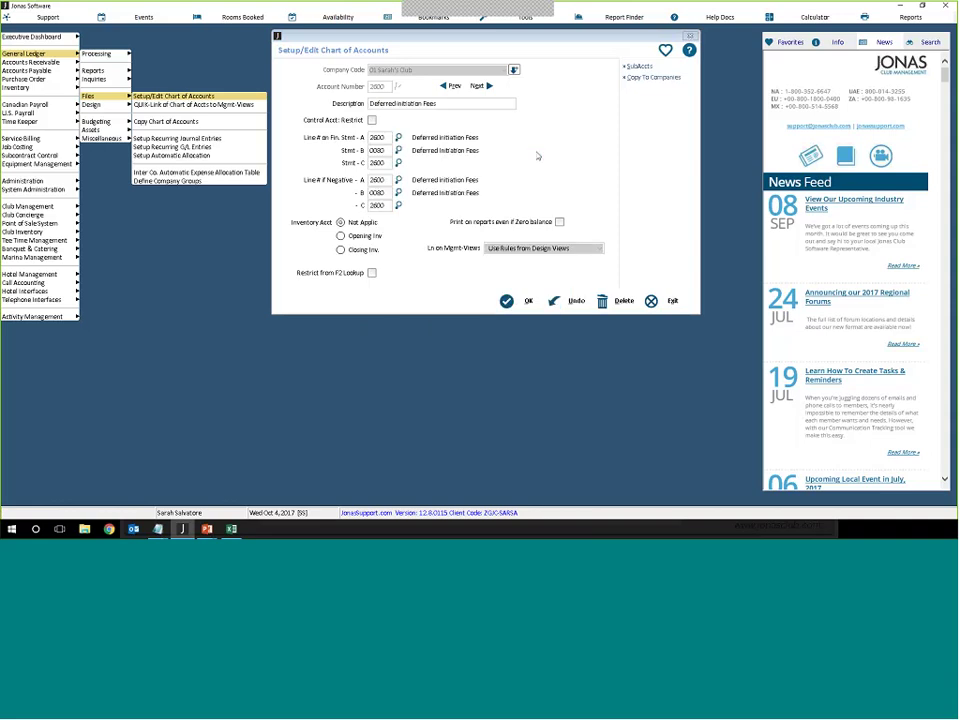
left_click(398, 137)
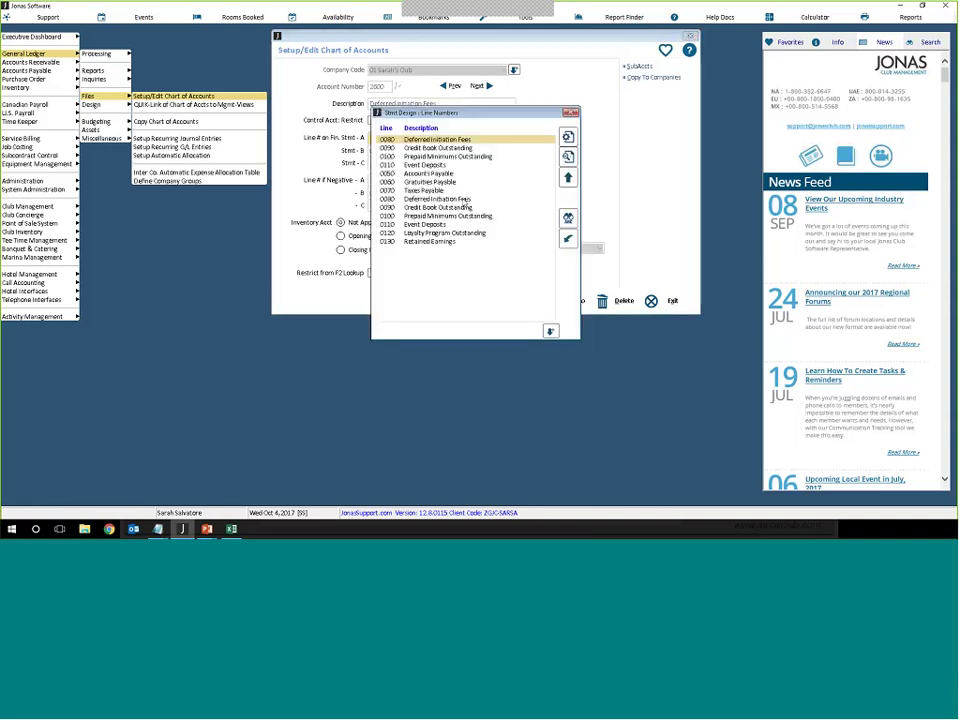
key("Return")
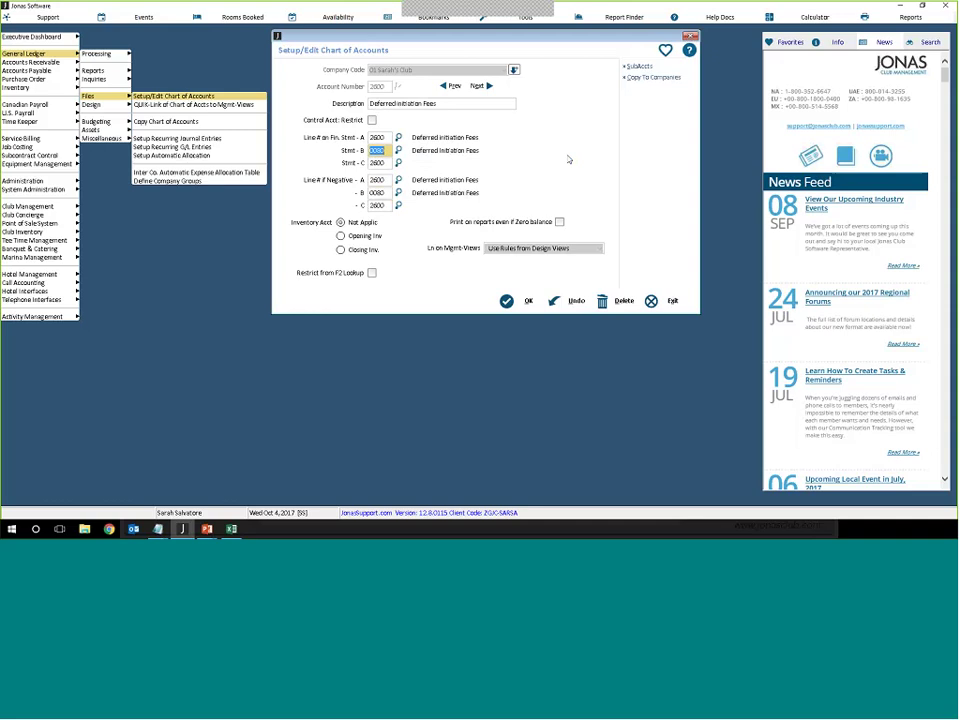
left_click(507, 302)
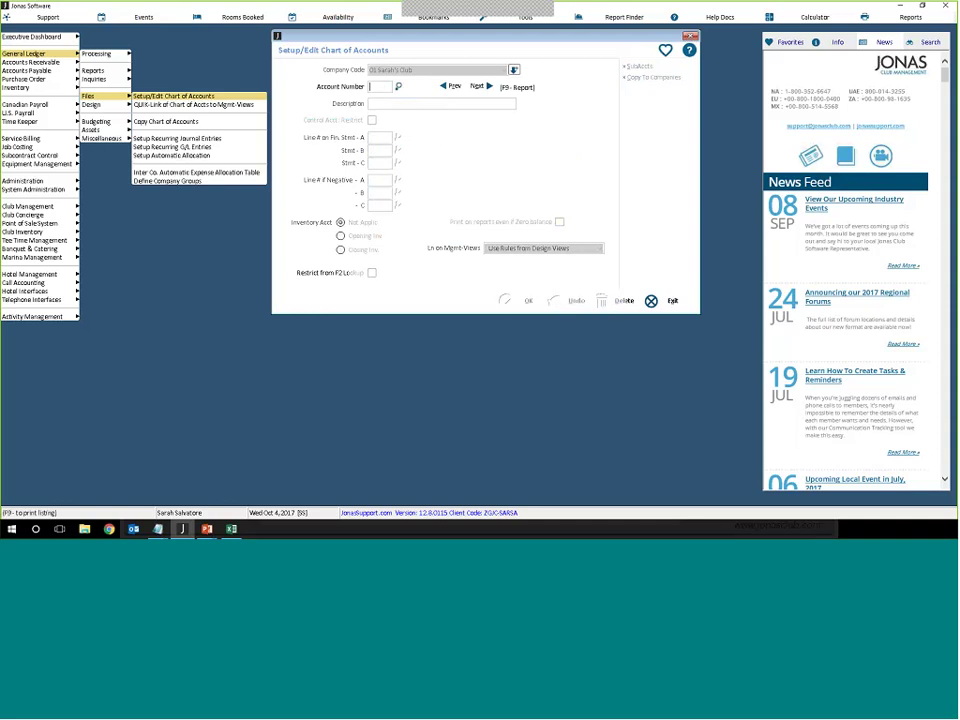
left_click(651, 301)
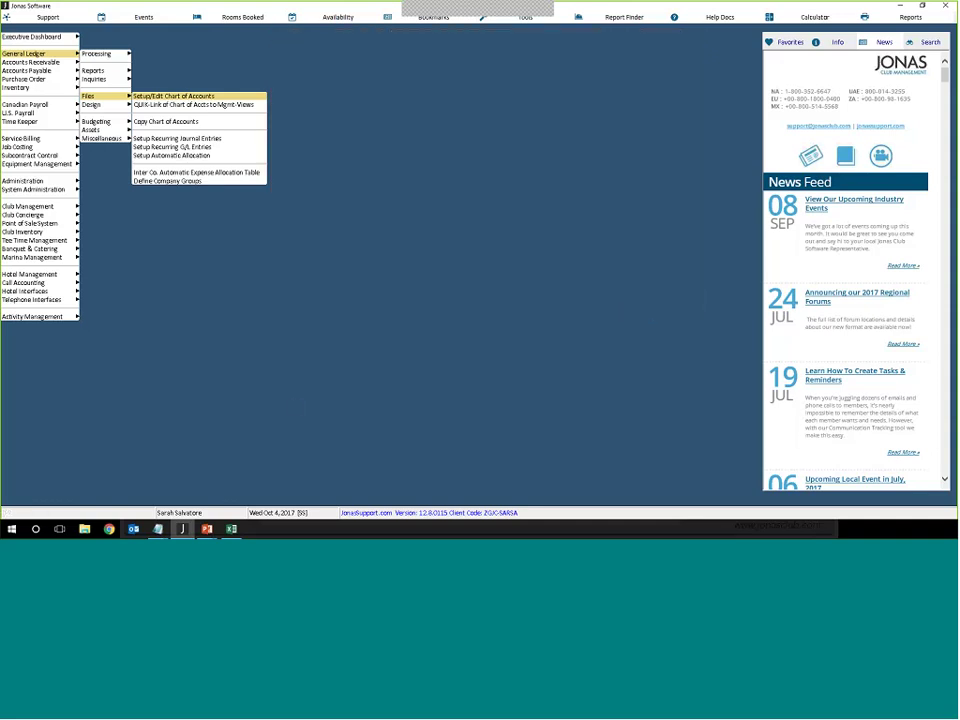
Step: Switch to the PowerPoint slide show and review the Maintain Financial Statements slides
mouse_move(207, 528)
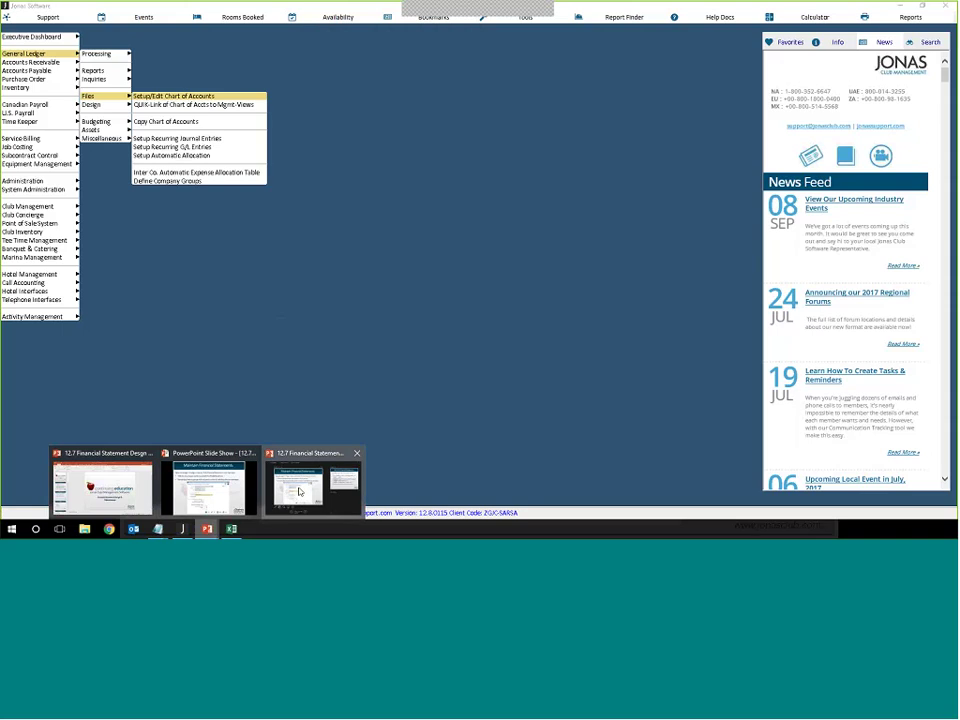
left_click(298, 491)
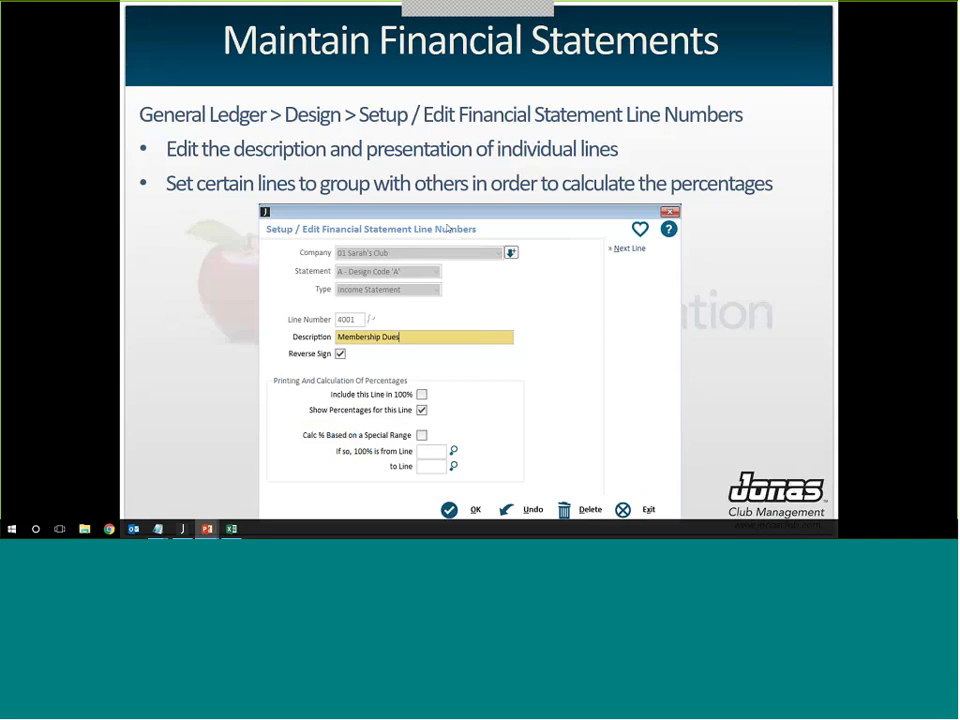
left_click(617, 220)
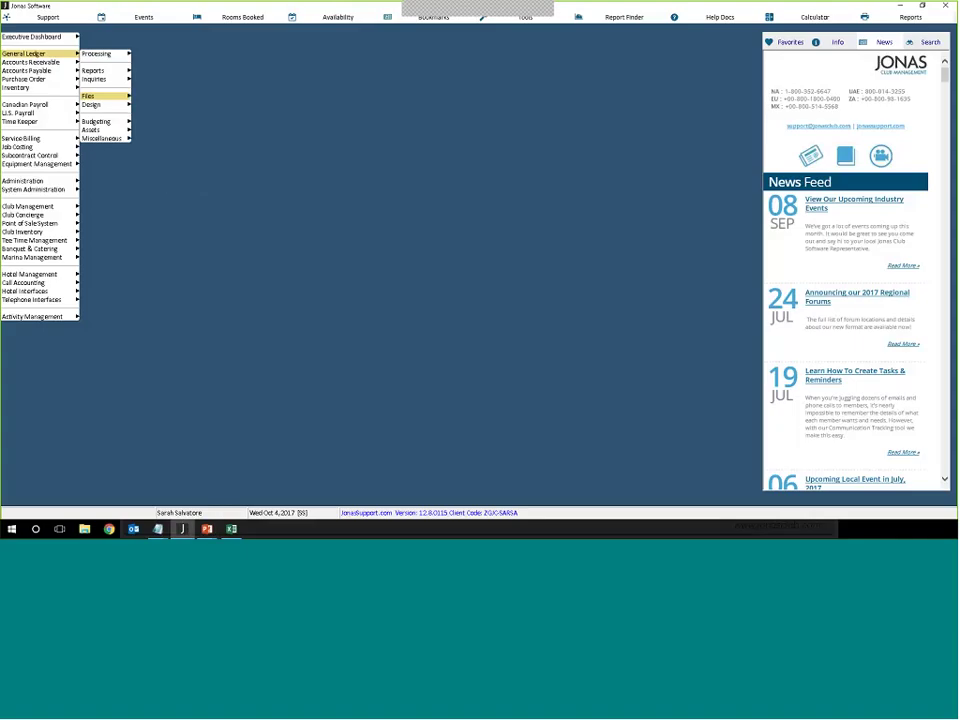
Step: In Jonas, open the financial statement headings and totals setup for company 01's Design Code 'B' income statement
mouse_move(95, 104)
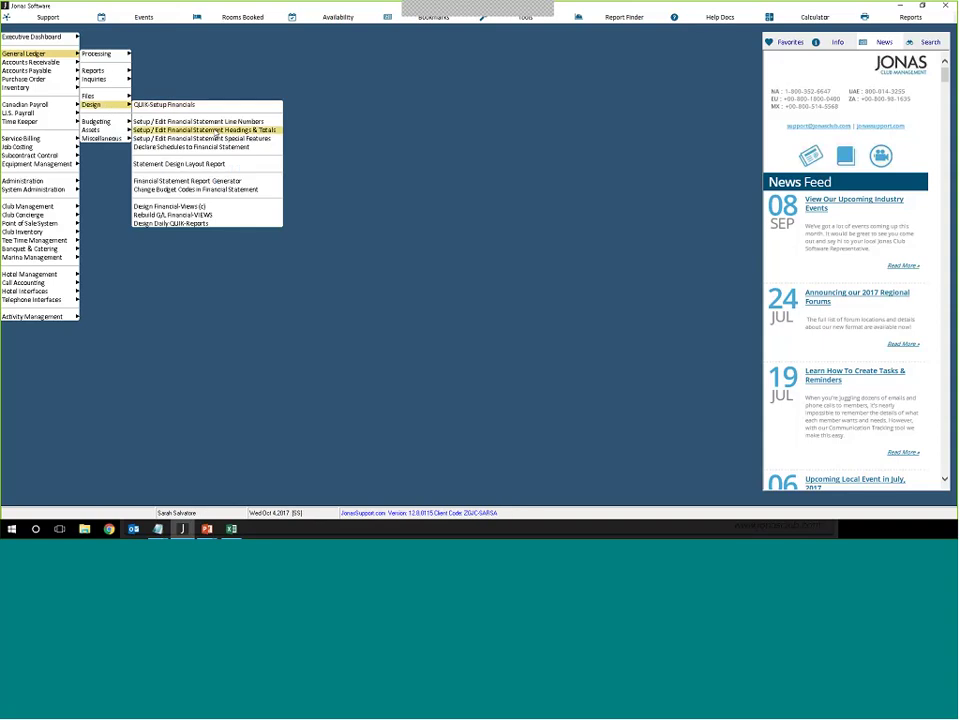
left_click(262, 131)
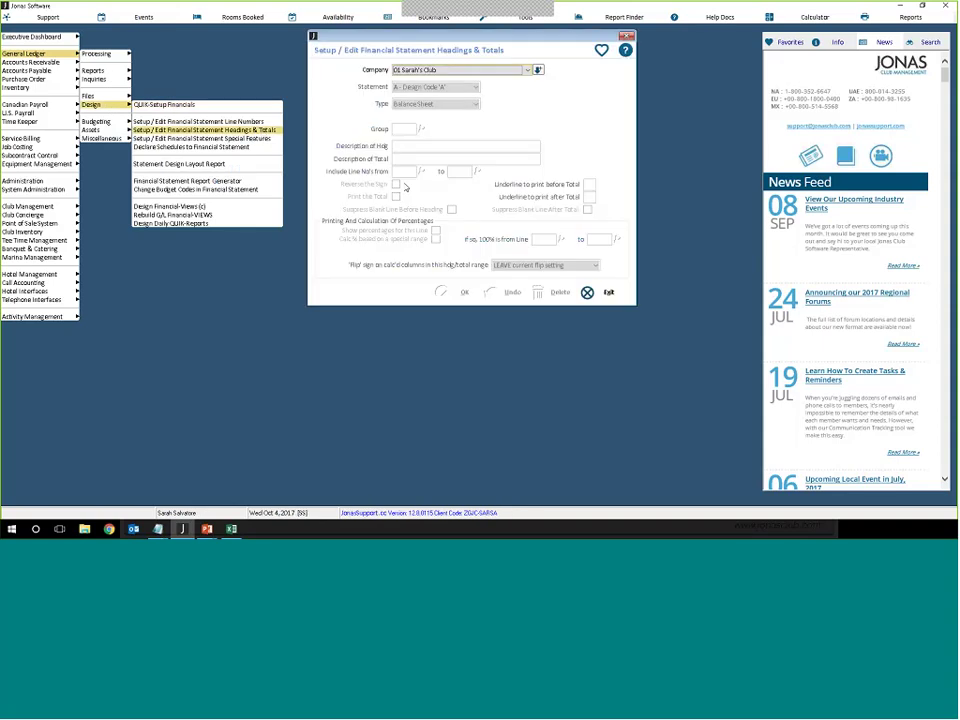
left_click(464, 88)
left_click(410, 106)
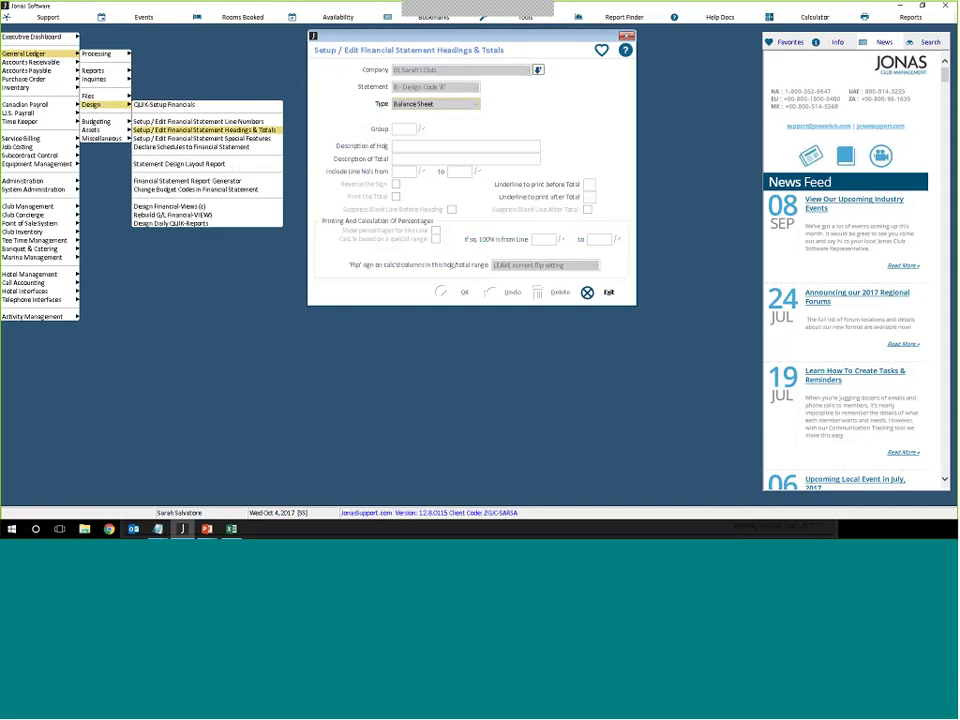
left_click(420, 104)
left_click(423, 124)
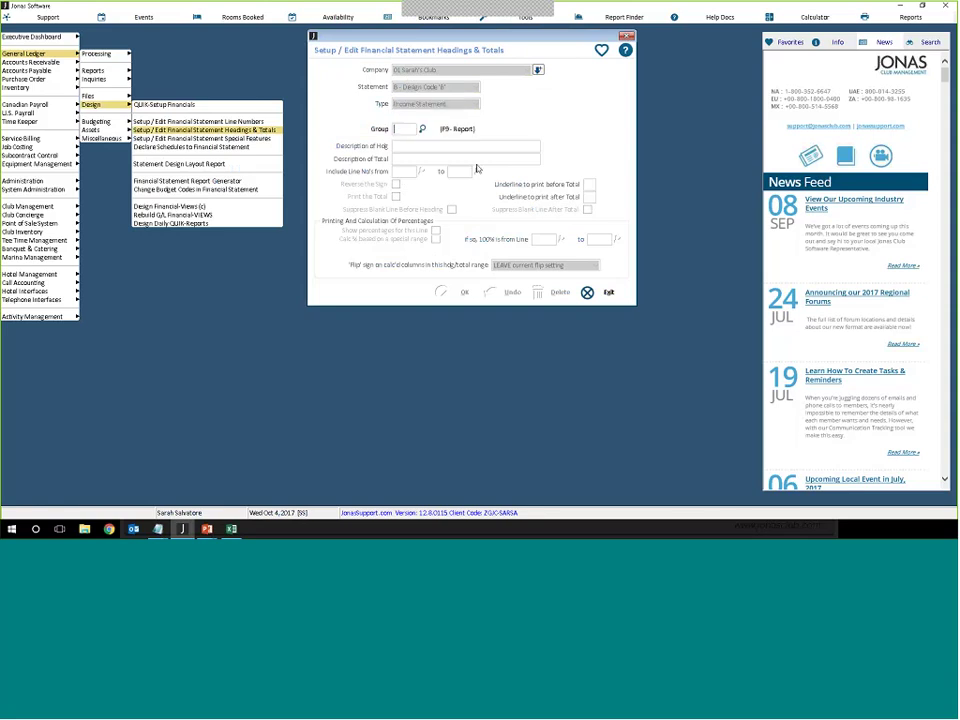
Step: Look through the existing heading and total groups of the Design Code 'B' income statement
key("F9")
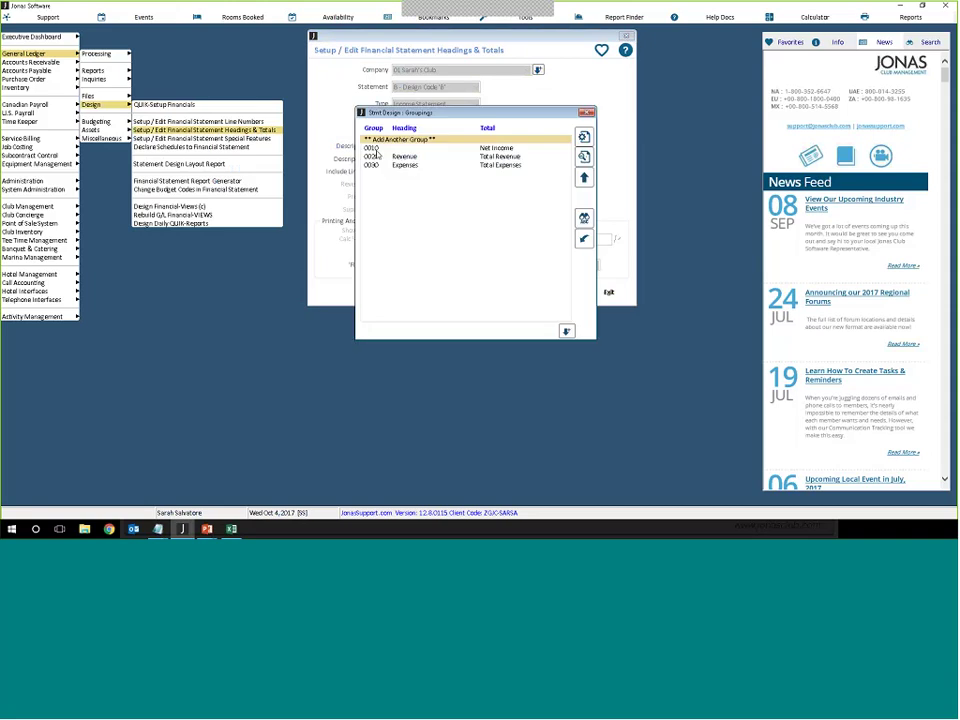
left_click(512, 149)
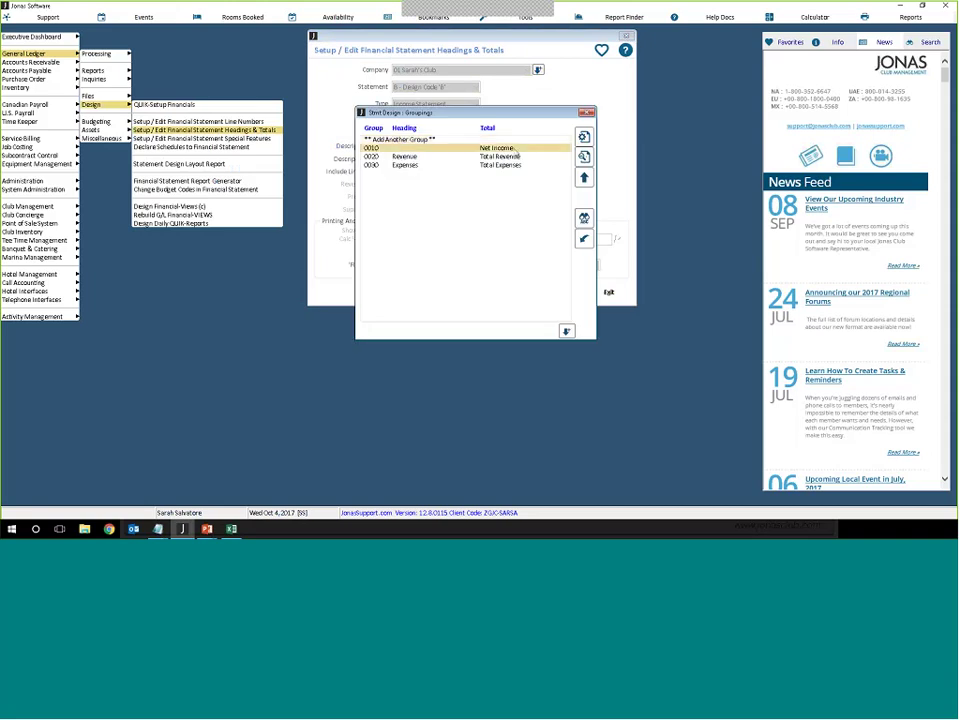
left_click(411, 158)
left_click(406, 165)
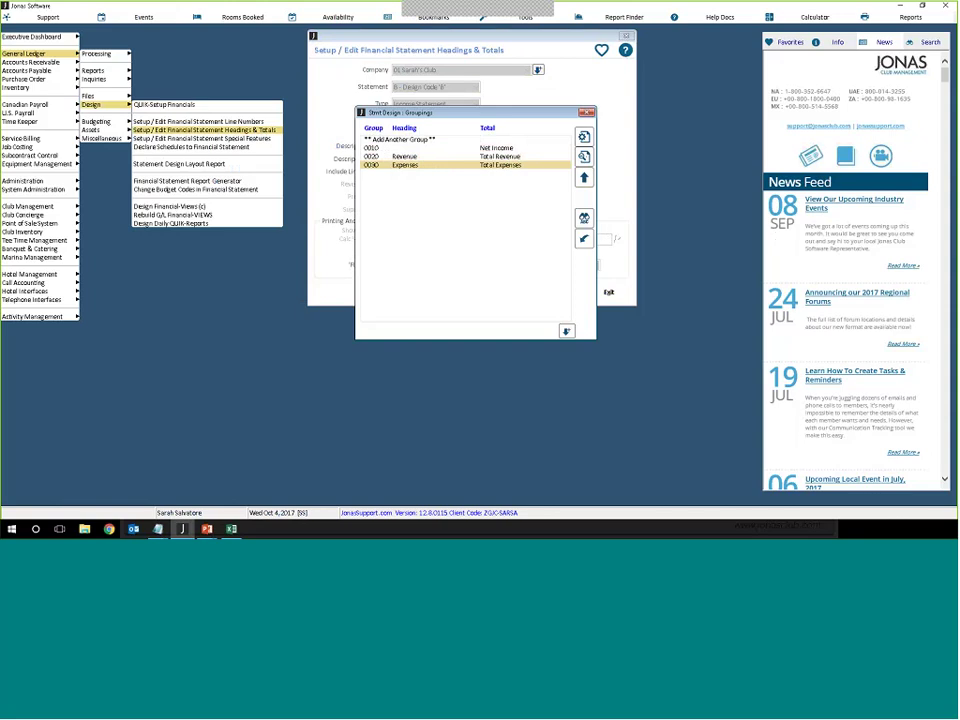
Step: Add group 0040 with the heading Total F&B Dept. and the total description TOTAL F&B Dept
double_click(414, 141)
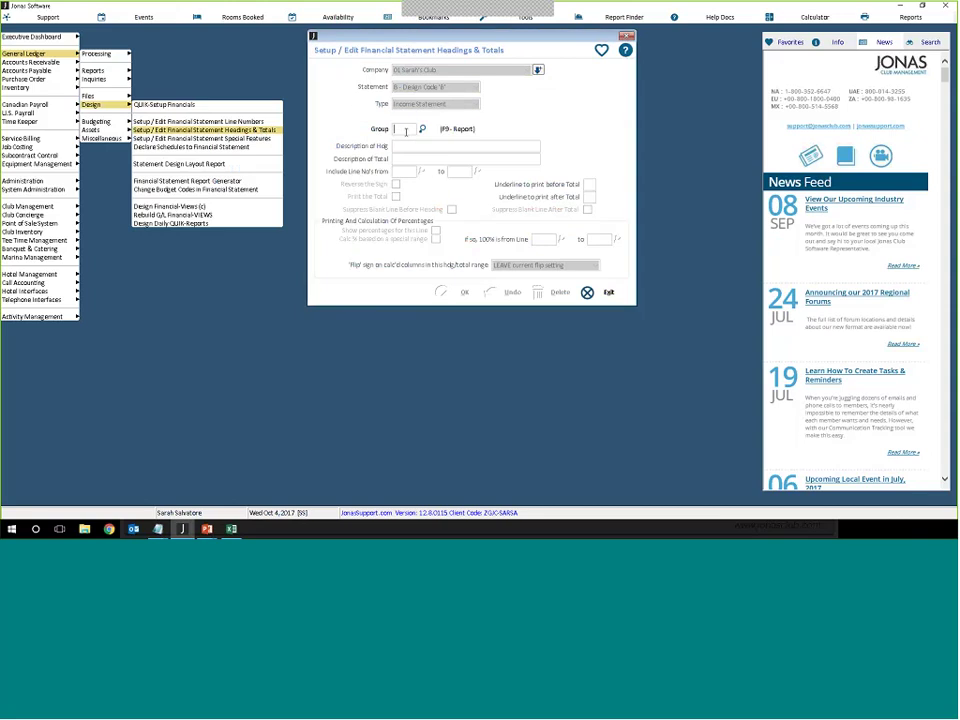
type("40")
key("Return")
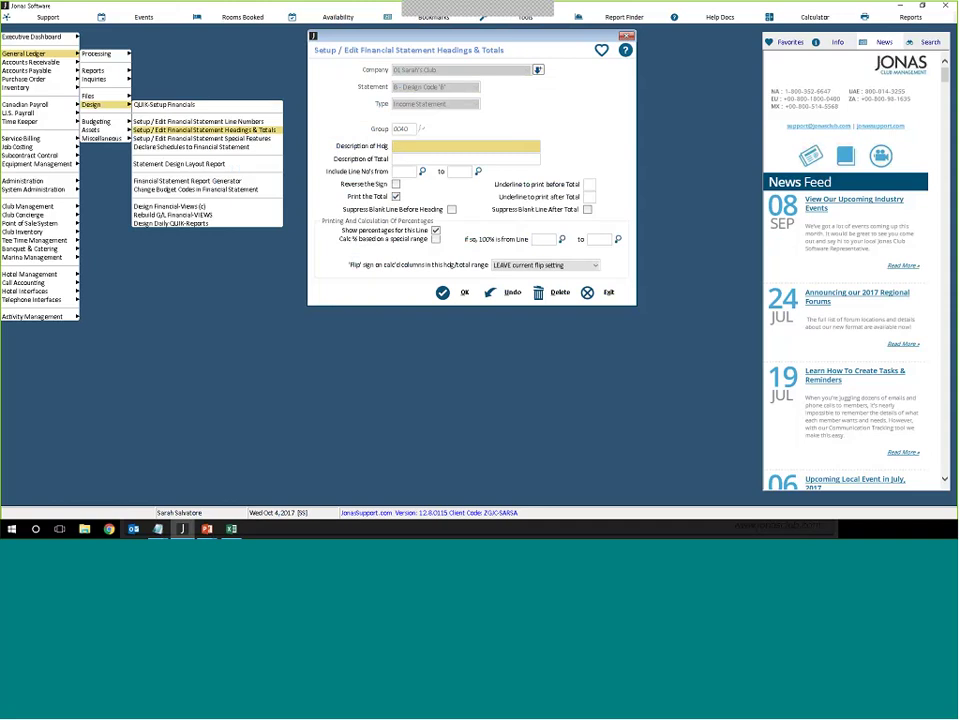
type("Total")
type(" F&B D")
type("ept/")
key("Tab")
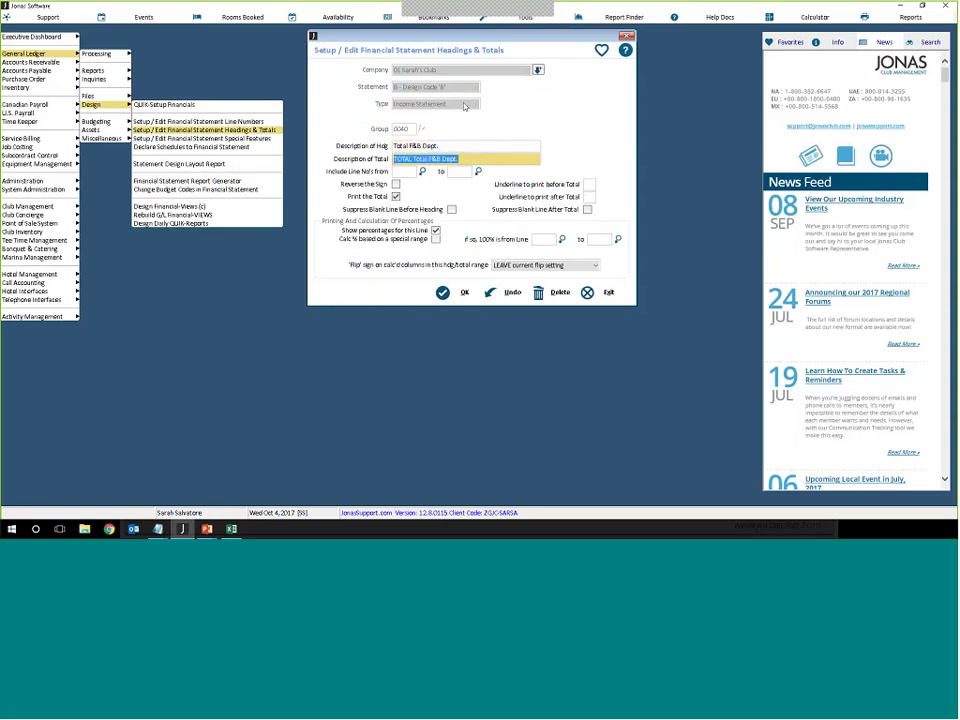
left_click(428, 159)
key("BackSpace")
key("BackSpace")
key("BackSpace")
key("BackSpace")
key("BackSpace")
key("BackSpace")
Step: Include lines 0020 Event Revenue through 0040 Beverage Sales in the F&B department group
left_click(398, 173)
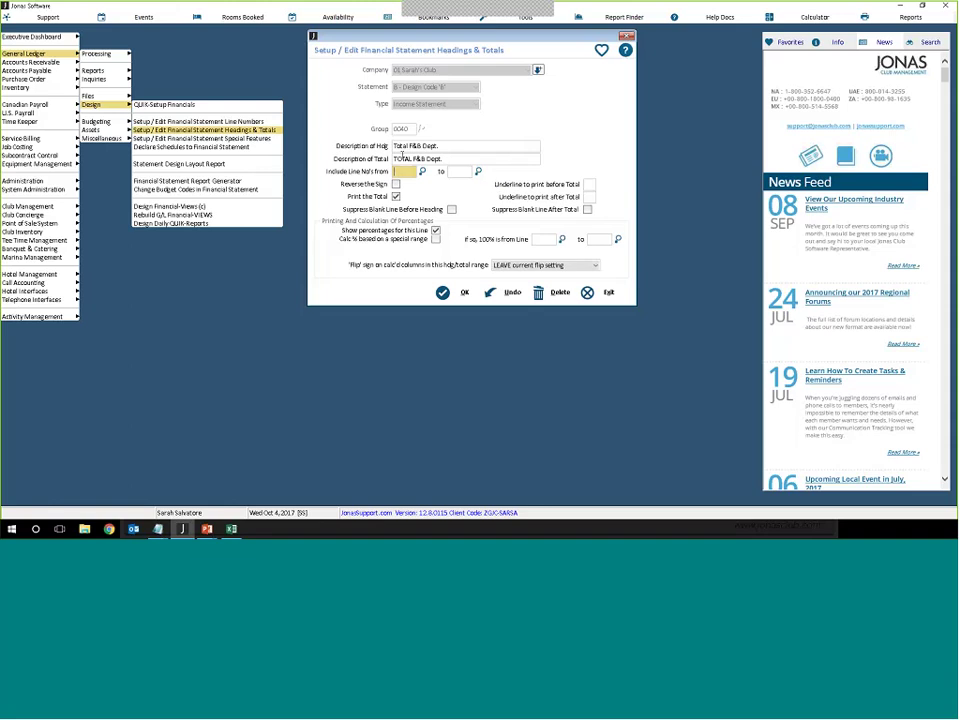
left_click(422, 172)
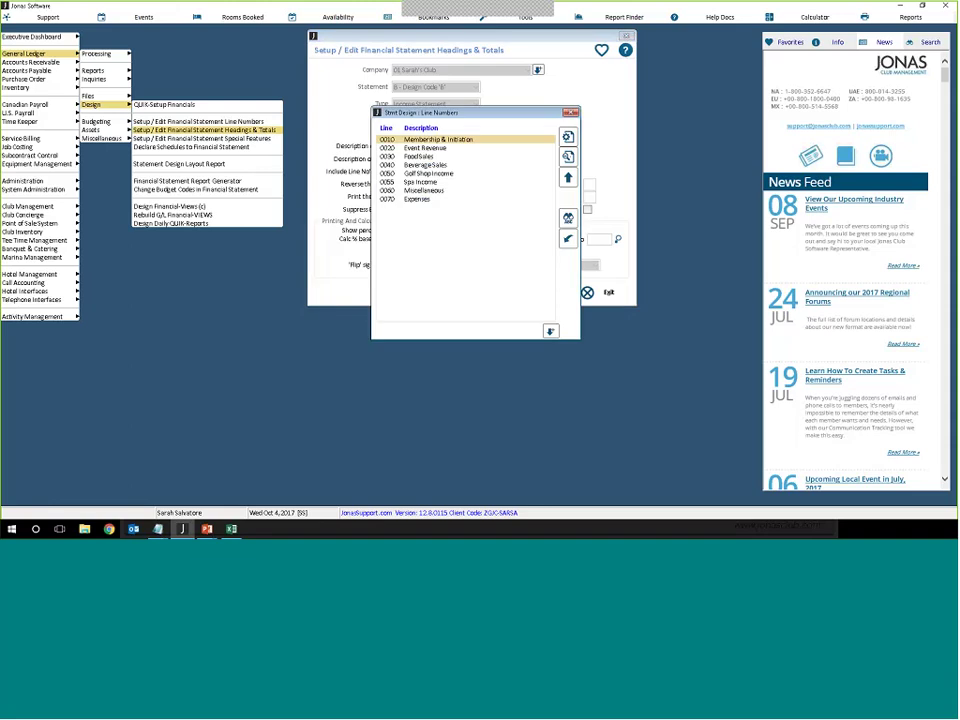
double_click(435, 149)
left_click(478, 172)
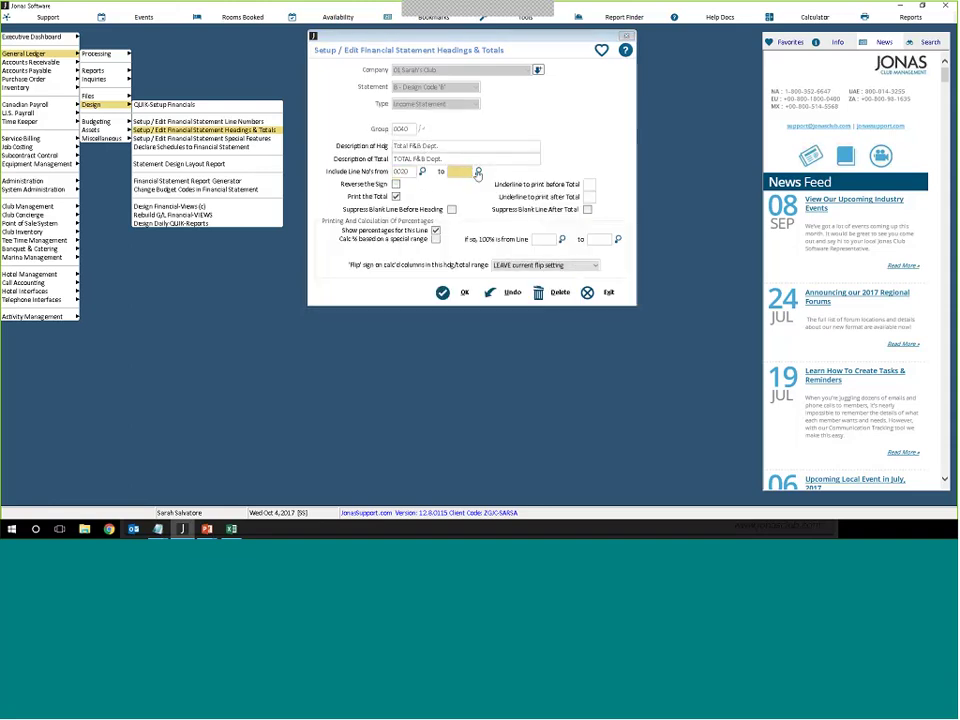
left_click(470, 165)
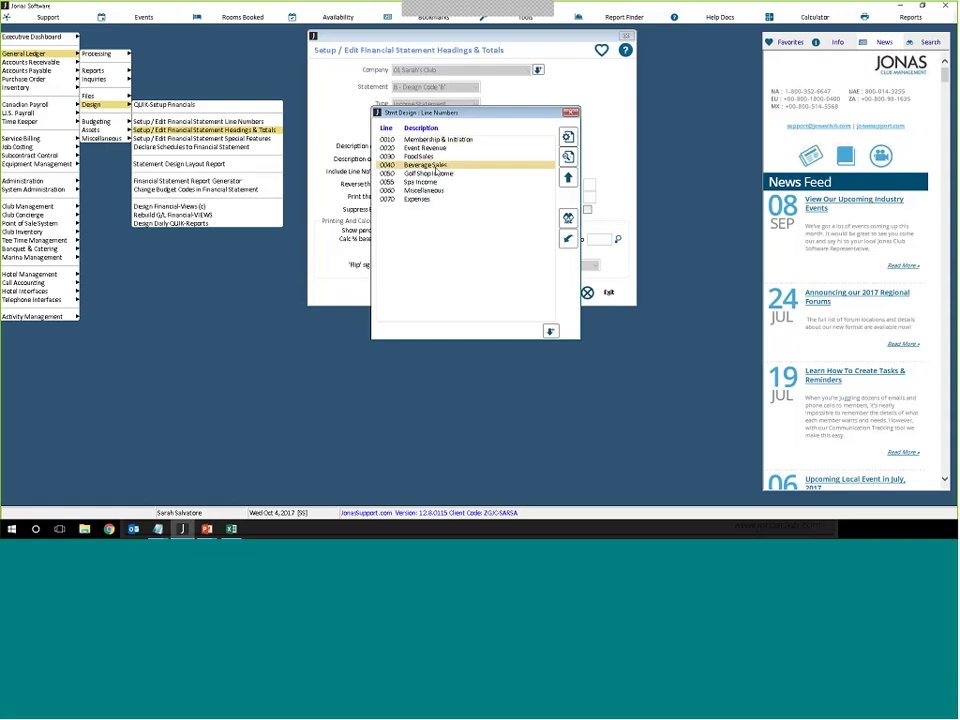
double_click(470, 165)
left_click(401, 173)
left_click(457, 171)
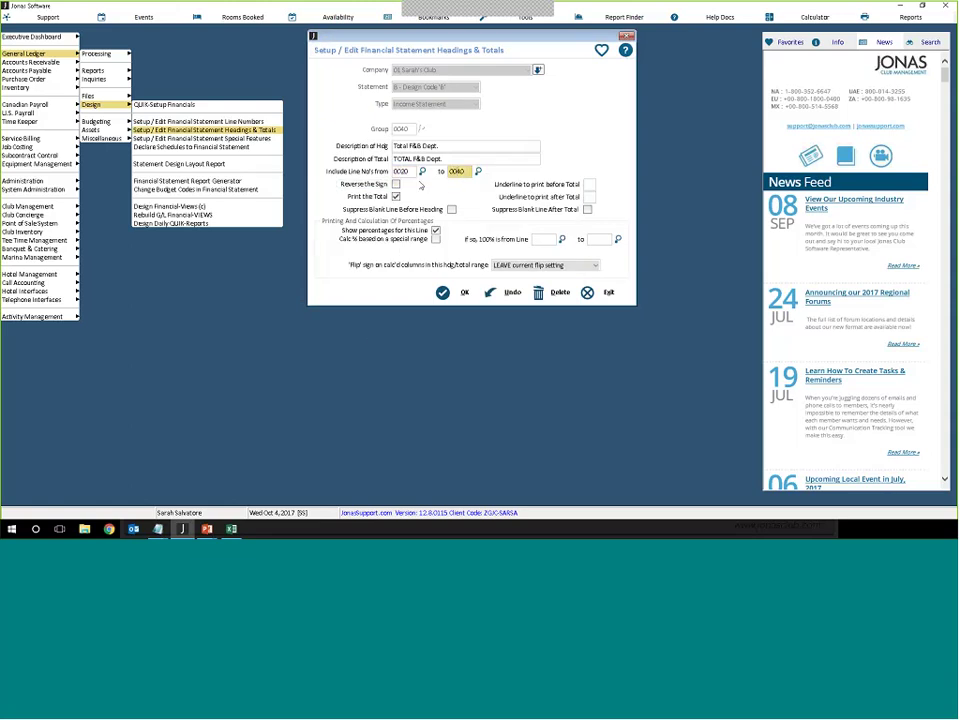
Step: Reverse the F&B group's sign, print single underlines before and after its total, save it and check the group list
left_click(396, 185)
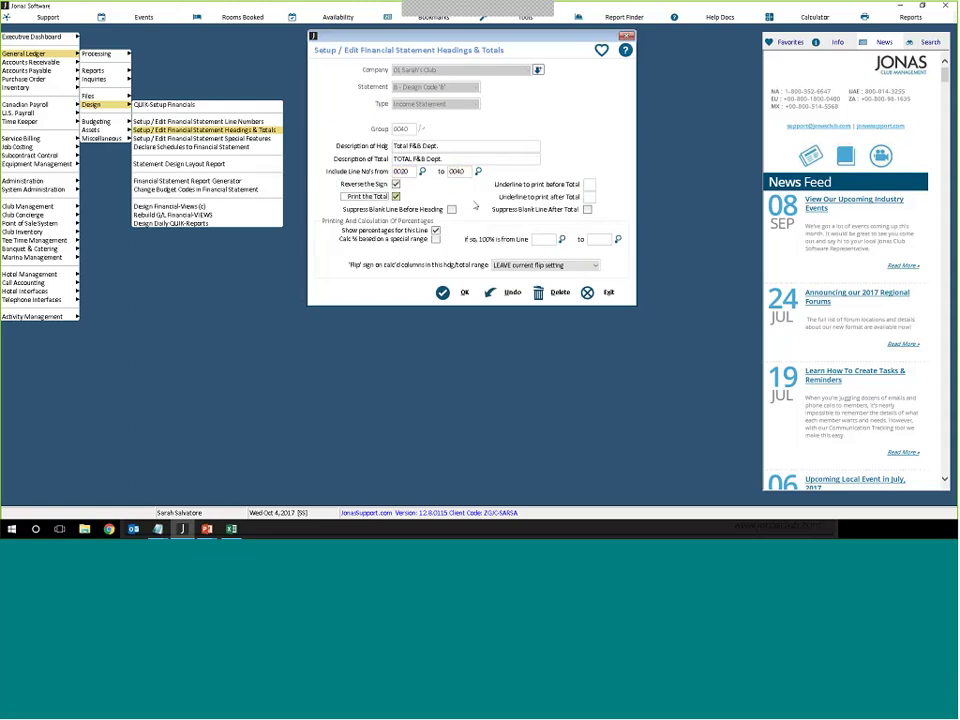
left_click(588, 186)
type("-")
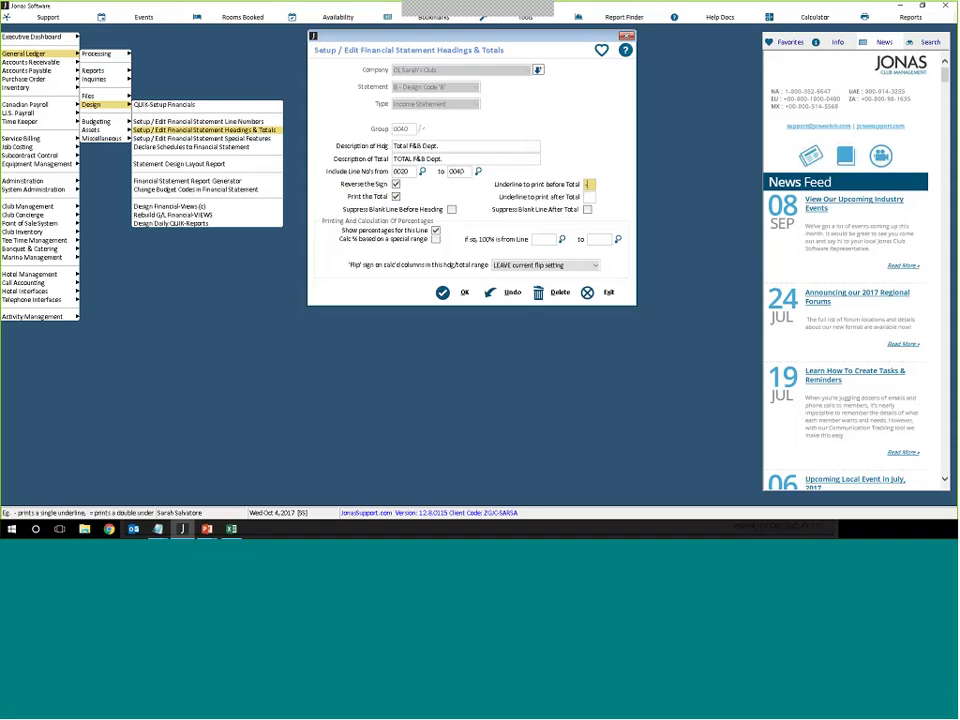
left_click(590, 197)
type("-")
key("Tab")
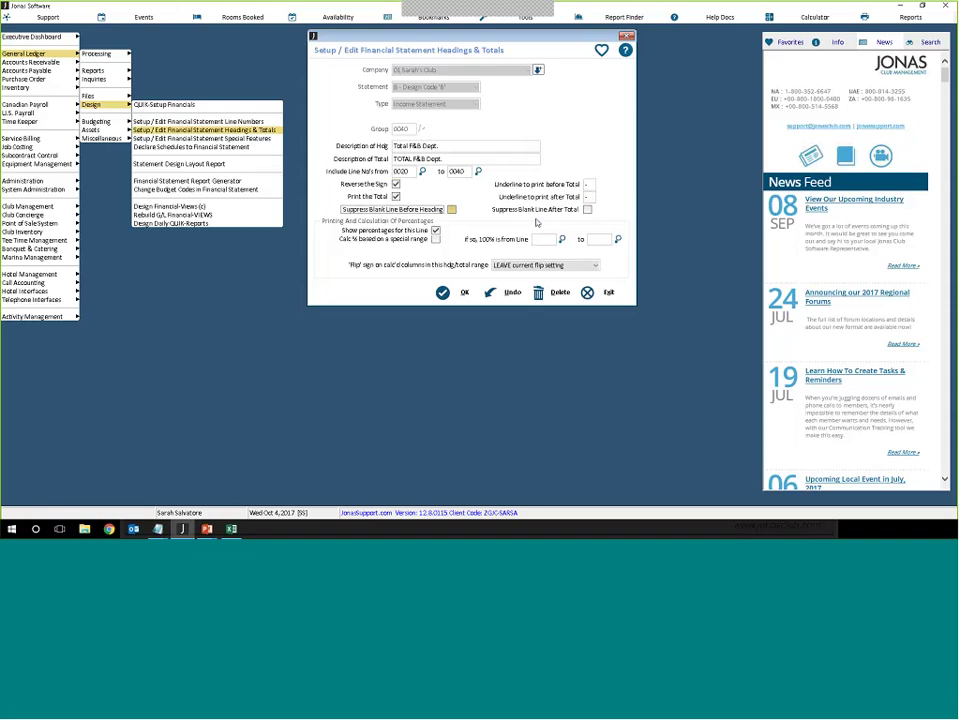
left_click(455, 296)
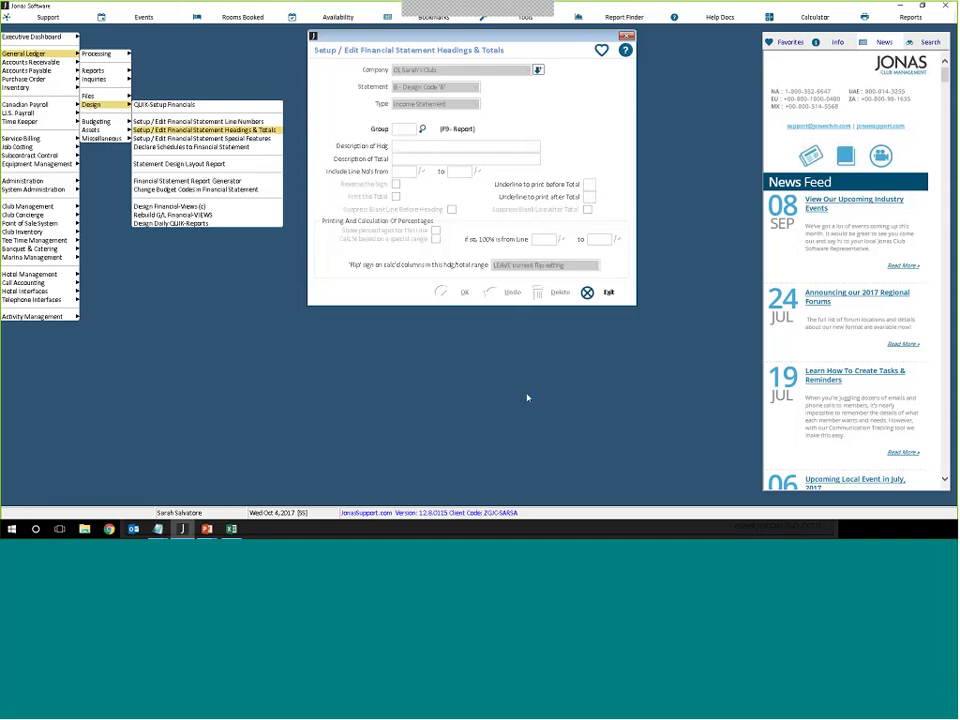
left_click(423, 130)
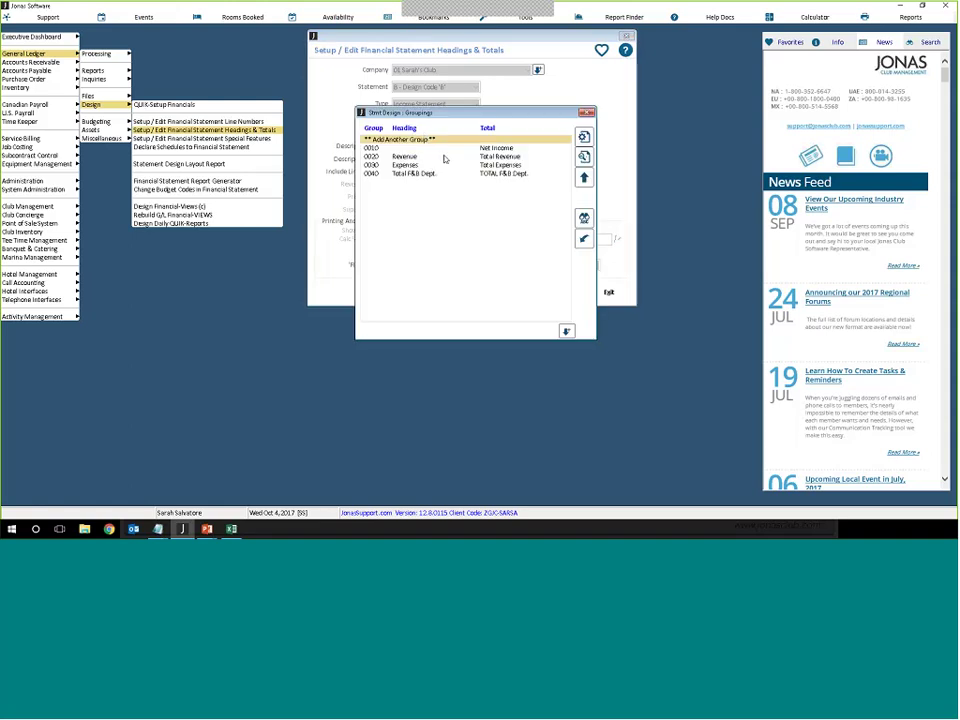
Step: Add group 0050 with the heading Athletics & Spa and the total description TOTAL Athletics & Spa
left_click(445, 158)
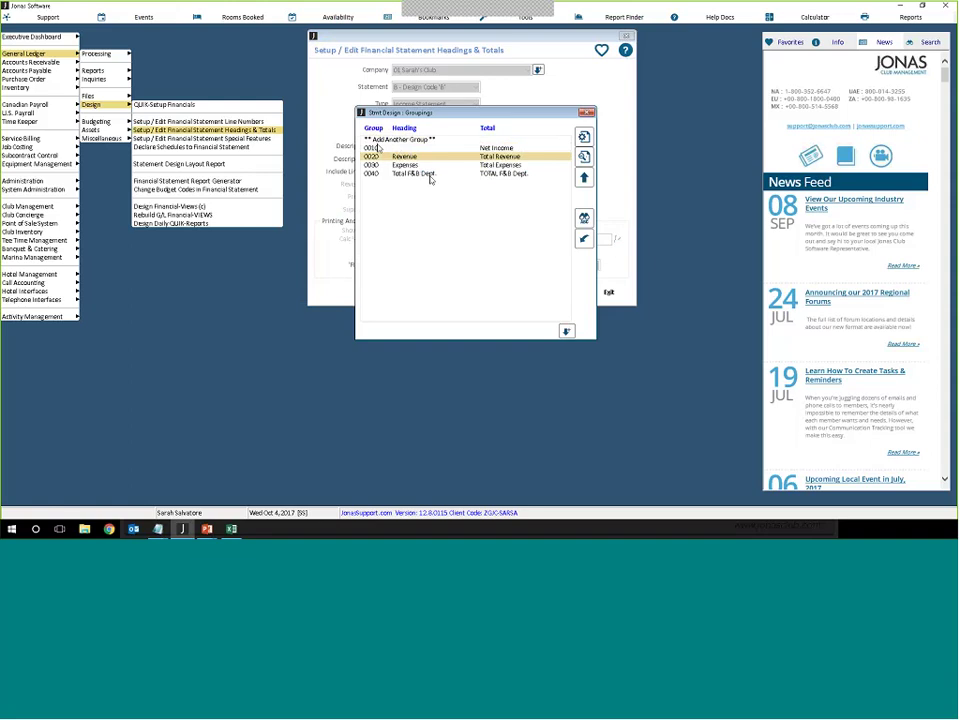
double_click(383, 141)
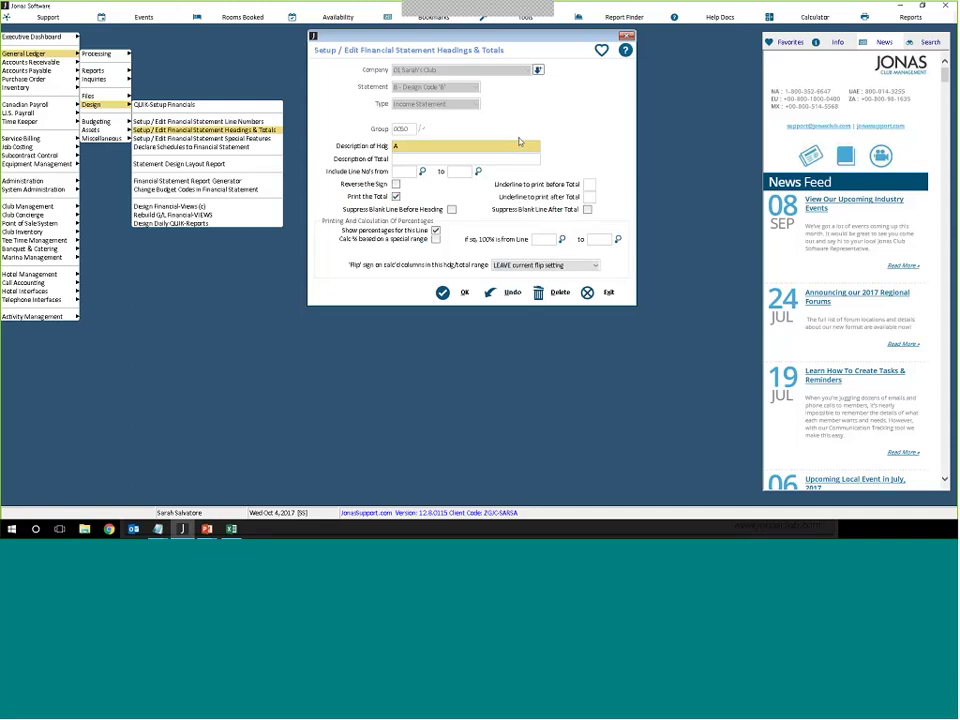
type("Athletics & Spa")
key("Tab")
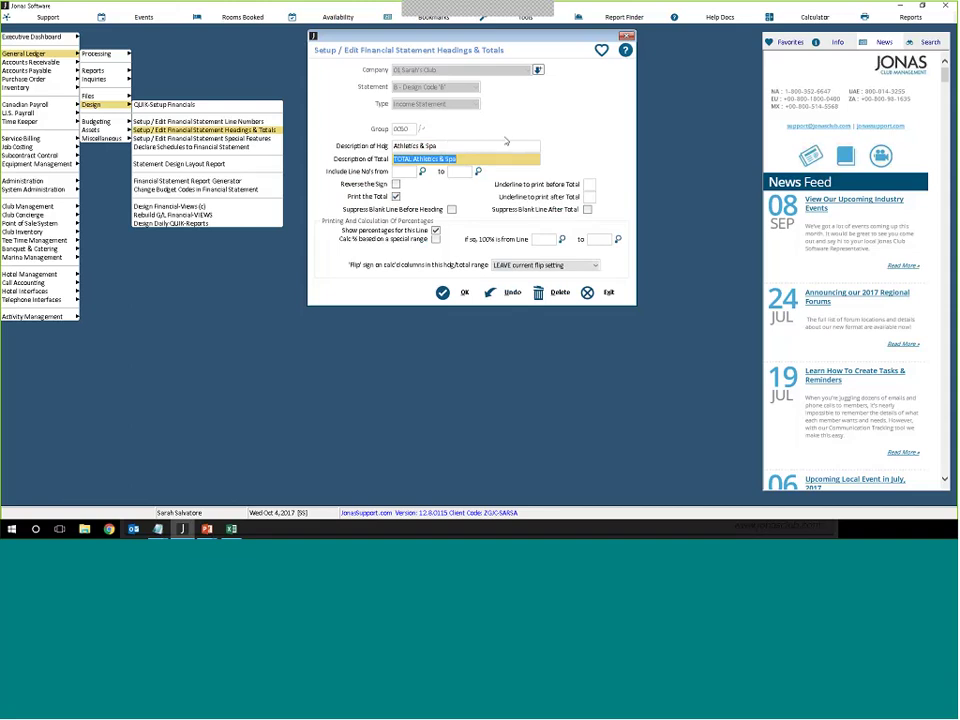
Step: Include lines 0050 Golf Shop Income through 0060 Miscellaneous in the Athletics & Spa group
left_click(422, 171)
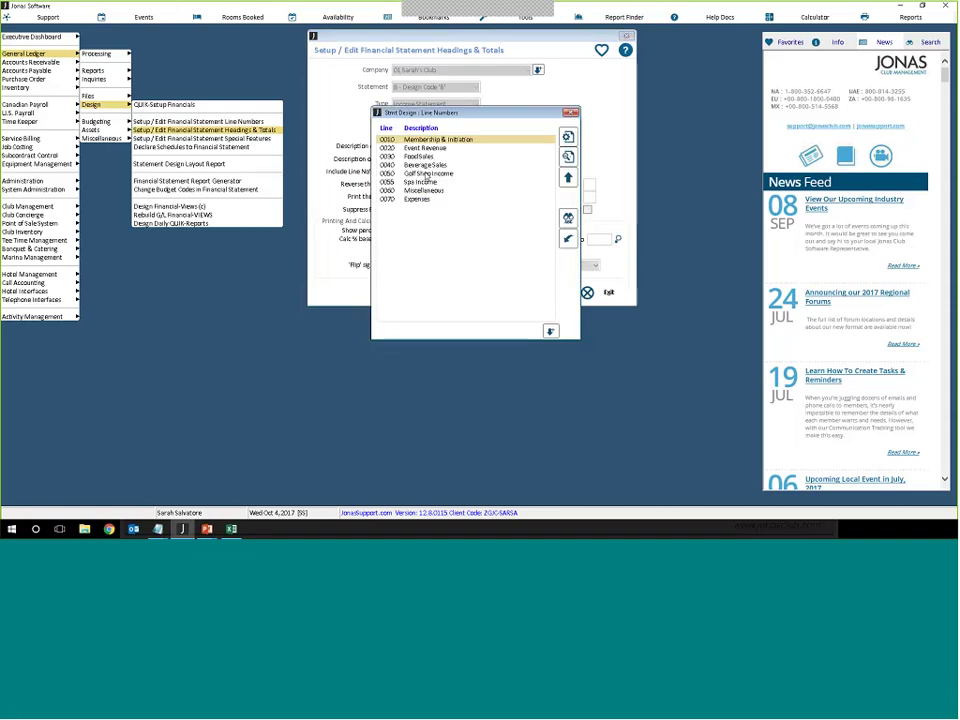
double_click(425, 174)
left_click(478, 171)
double_click(392, 190)
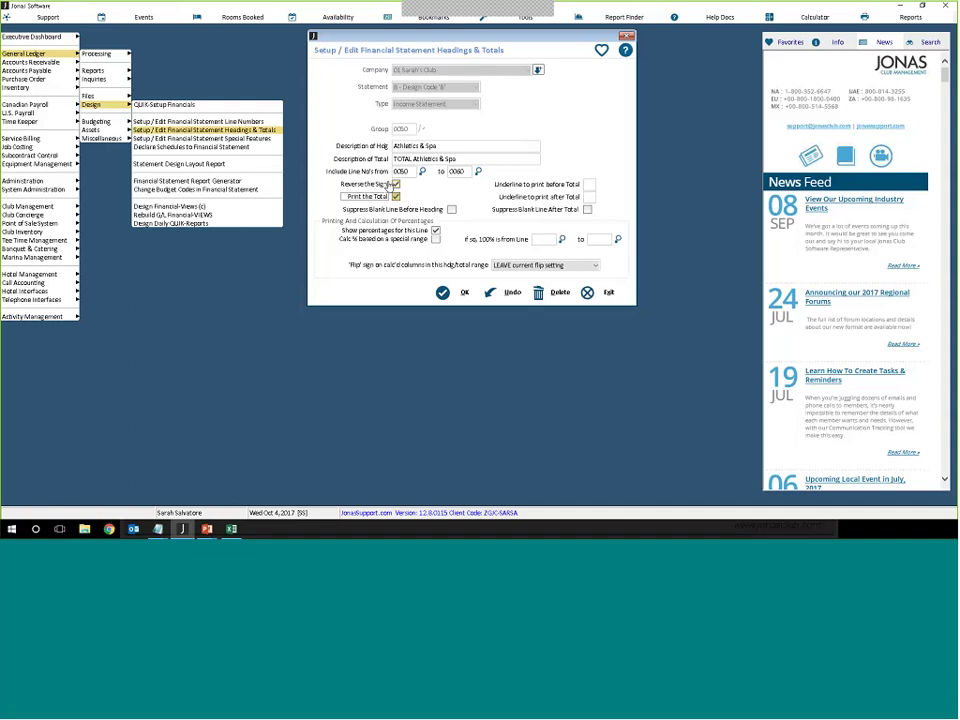
Step: Reverse the Athletics & Spa group's sign, print single underlines before and after its total, then save it and exit
left_click(590, 186)
type("-")
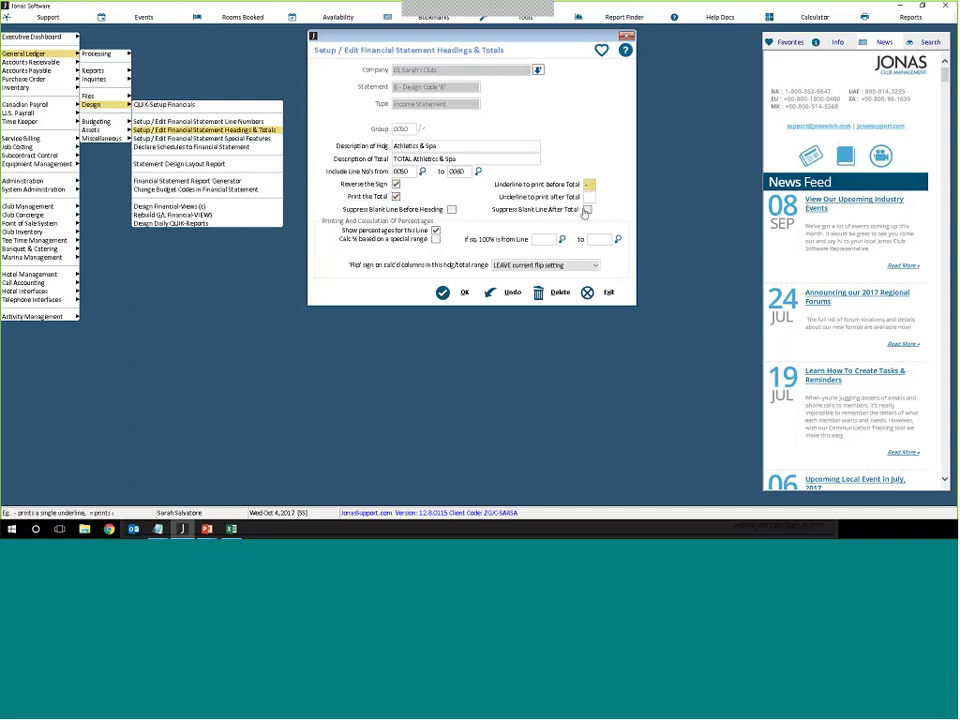
key("Tab")
type("-")
key("Tab")
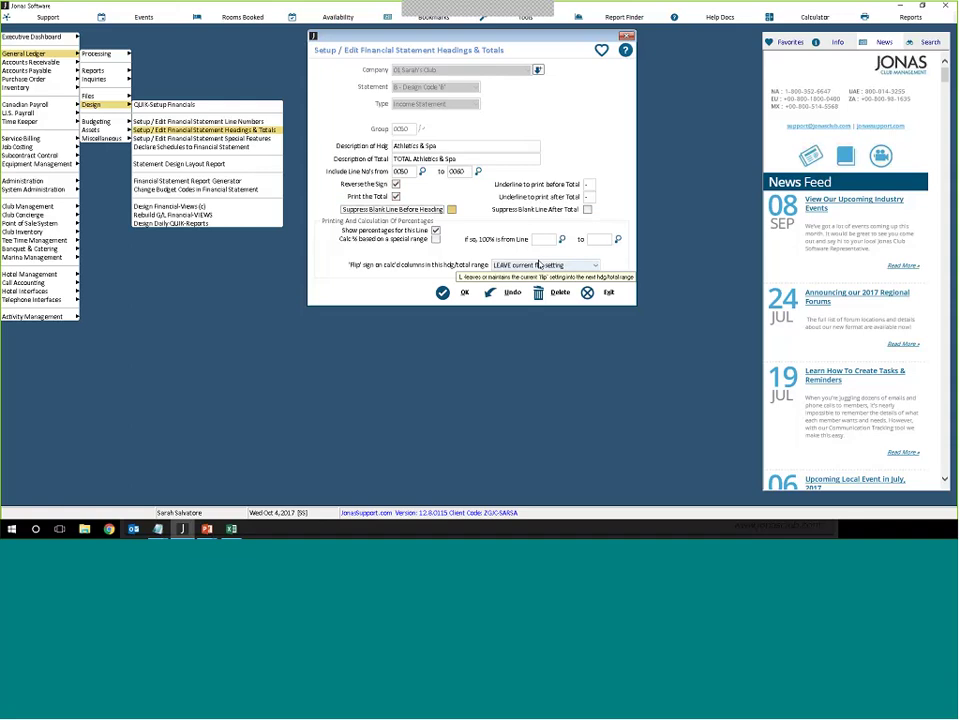
left_click(443, 292)
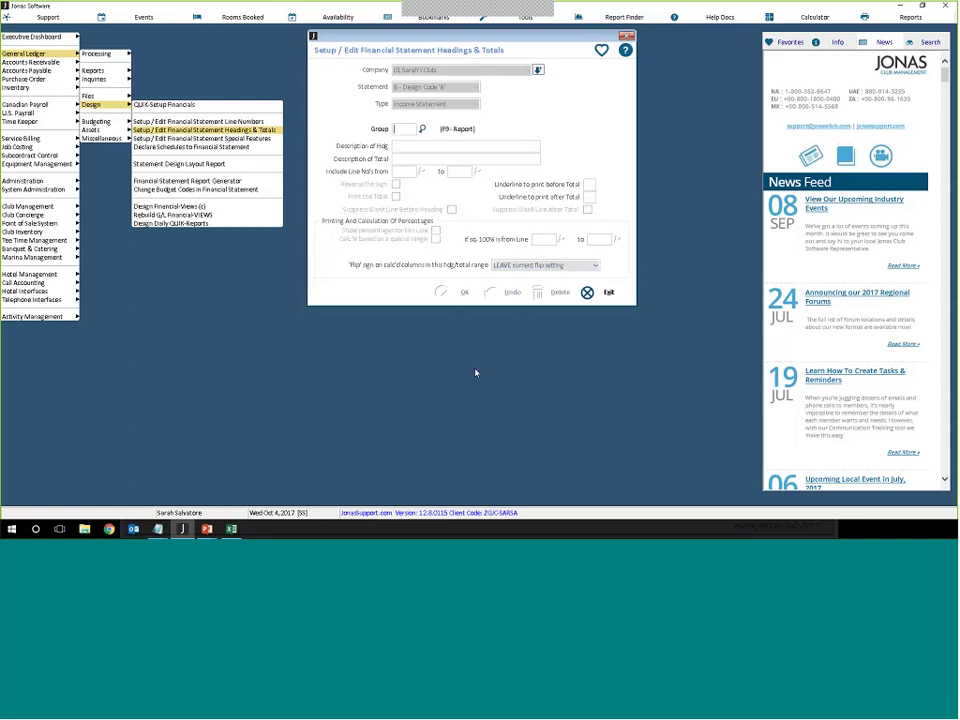
left_click(604, 294)
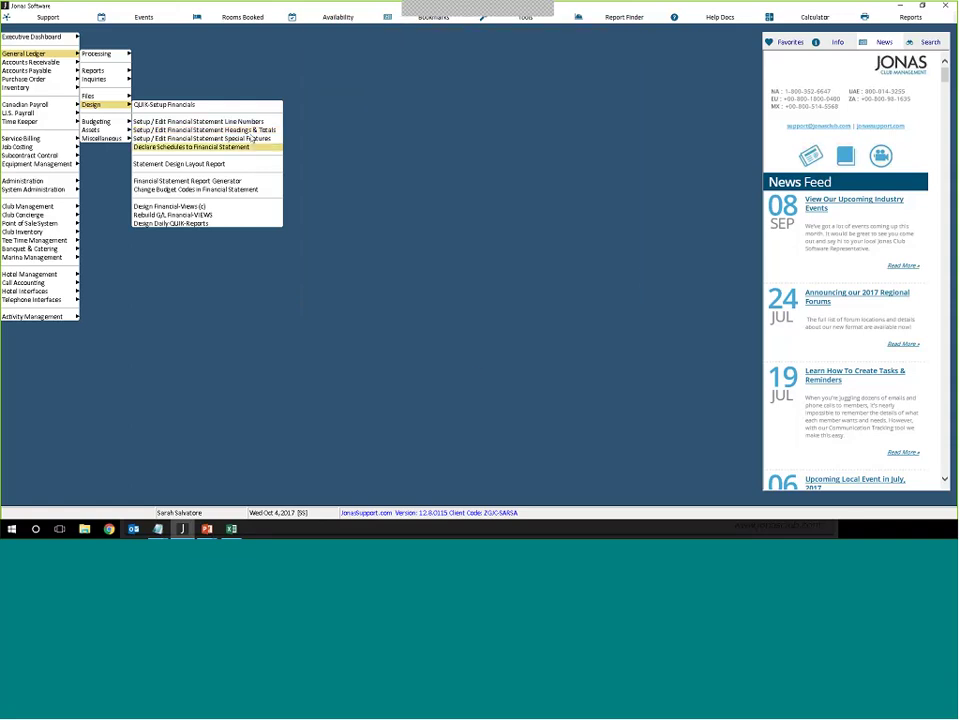
Step: Reopen the Design Code 'B' income statement's headings and totals and open group 0020 Revenue for editing
key("Return")
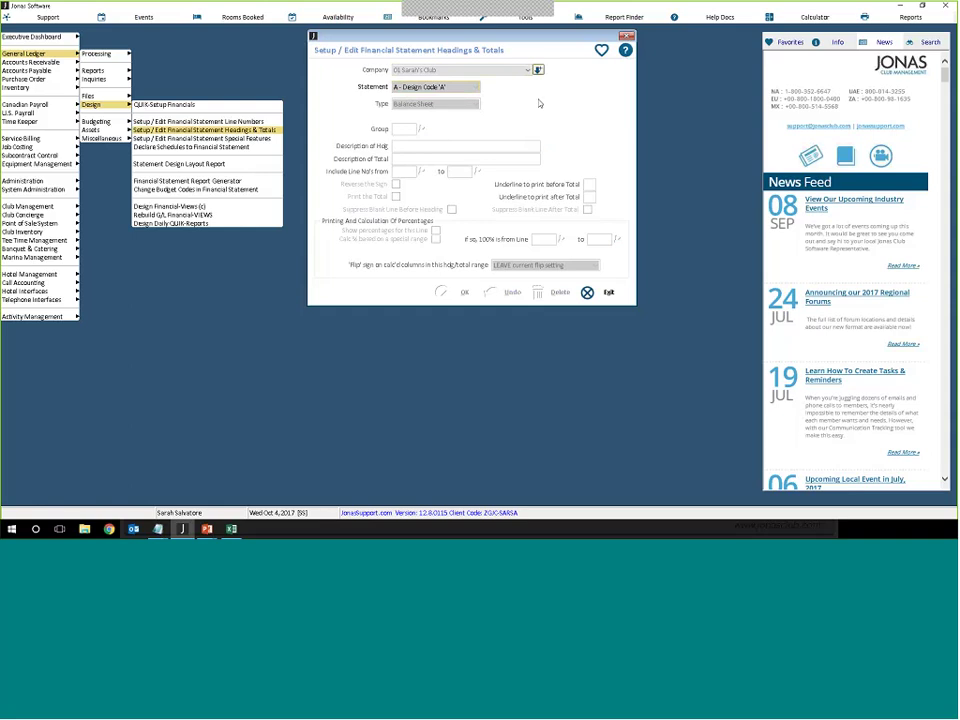
left_click(450, 87)
left_click(450, 107)
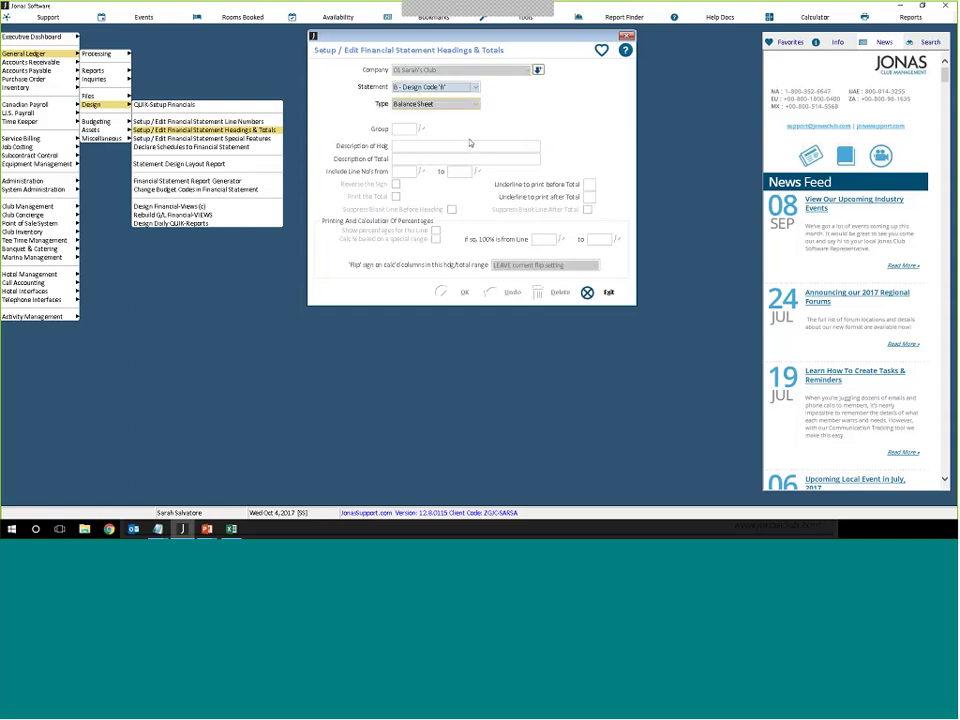
left_click(450, 104)
left_click(448, 122)
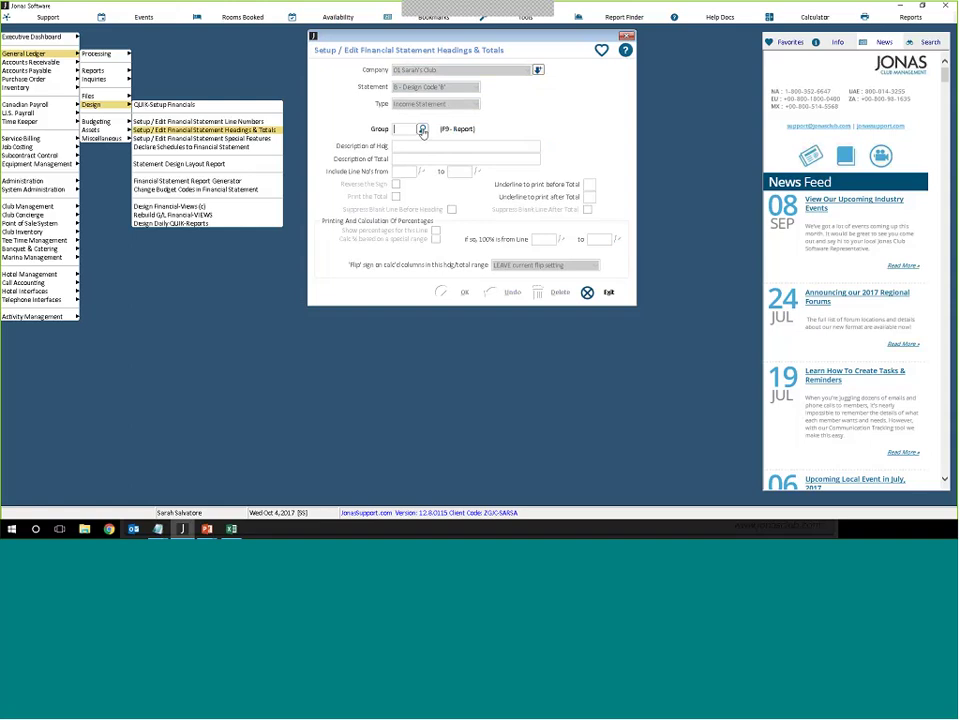
key("F9")
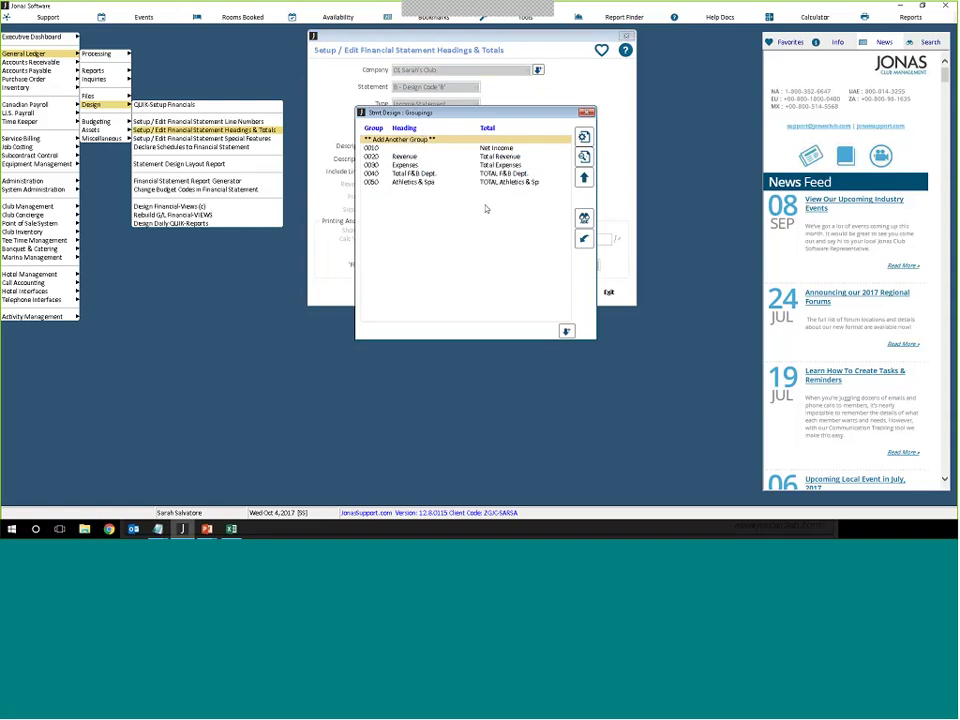
left_click(392, 158)
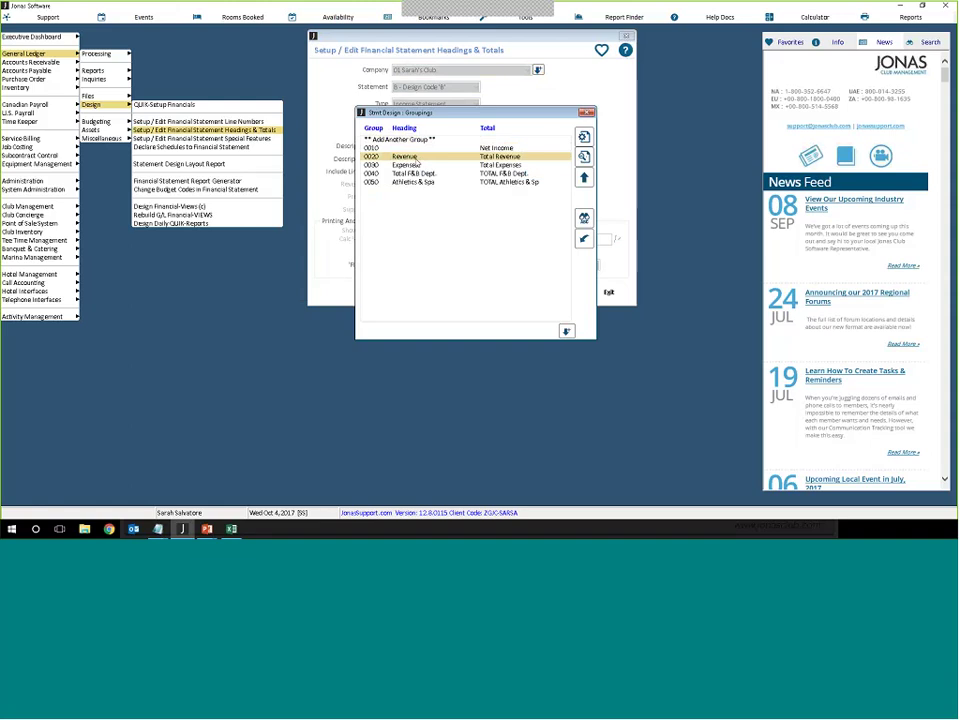
double_click(416, 158)
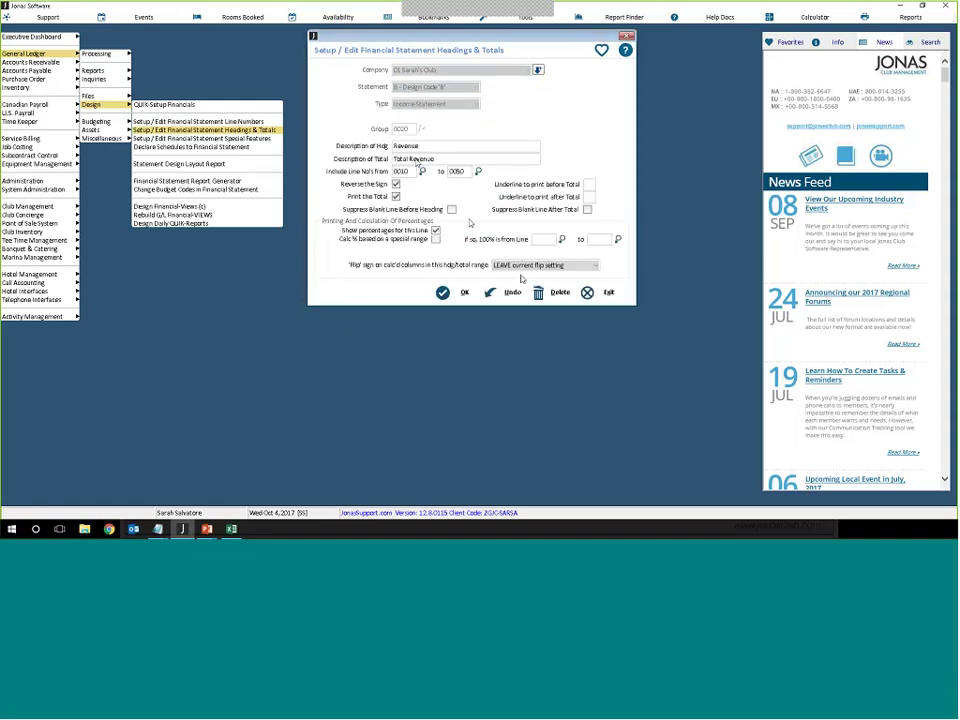
Step: Set the Revenue group's line range to 0010 Membership & Initiation through 0055 Spa Income
left_click(457, 172)
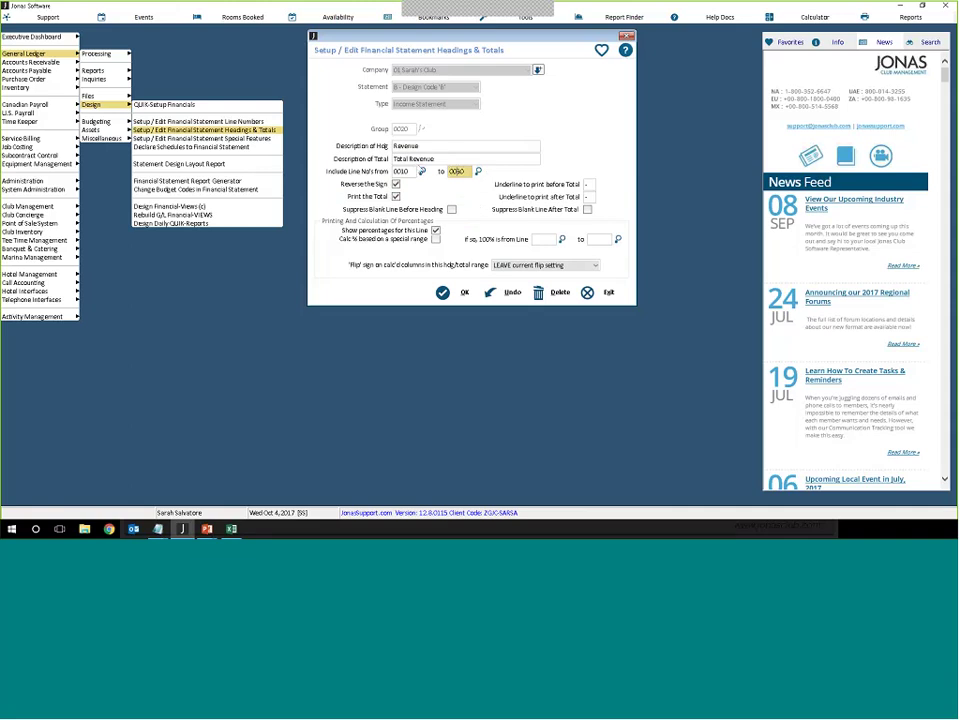
left_click(422, 172)
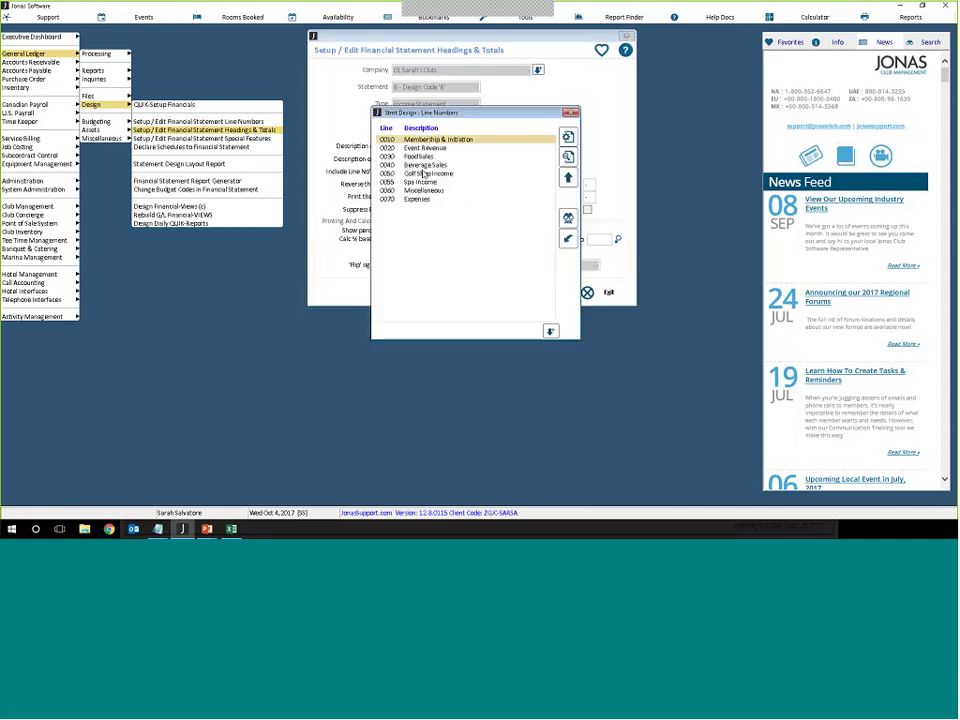
double_click(430, 141)
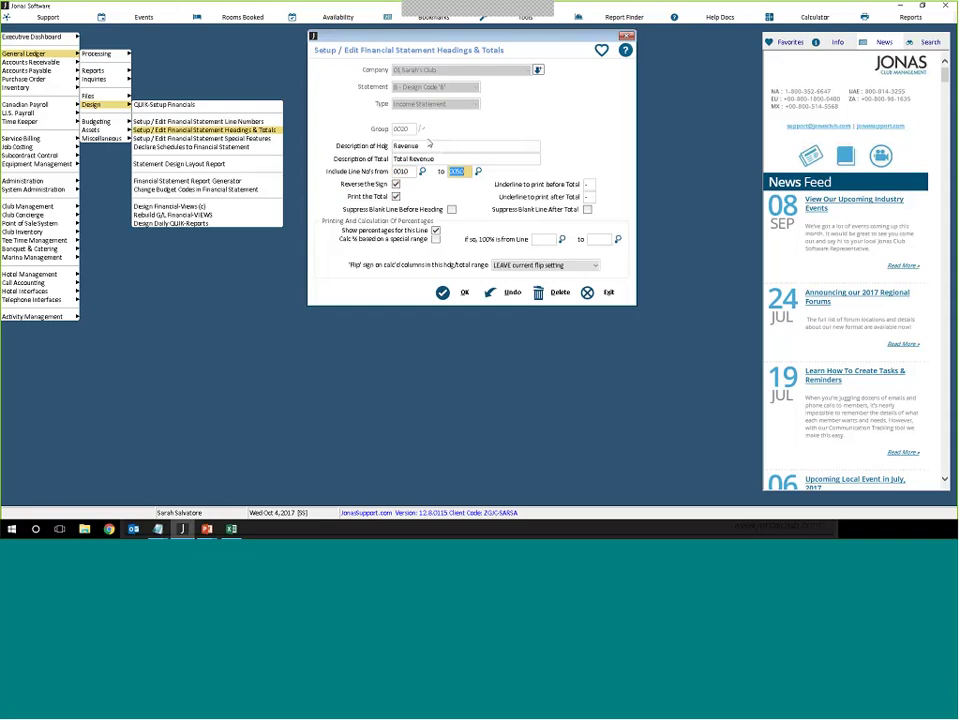
left_click(469, 172)
left_click(477, 172)
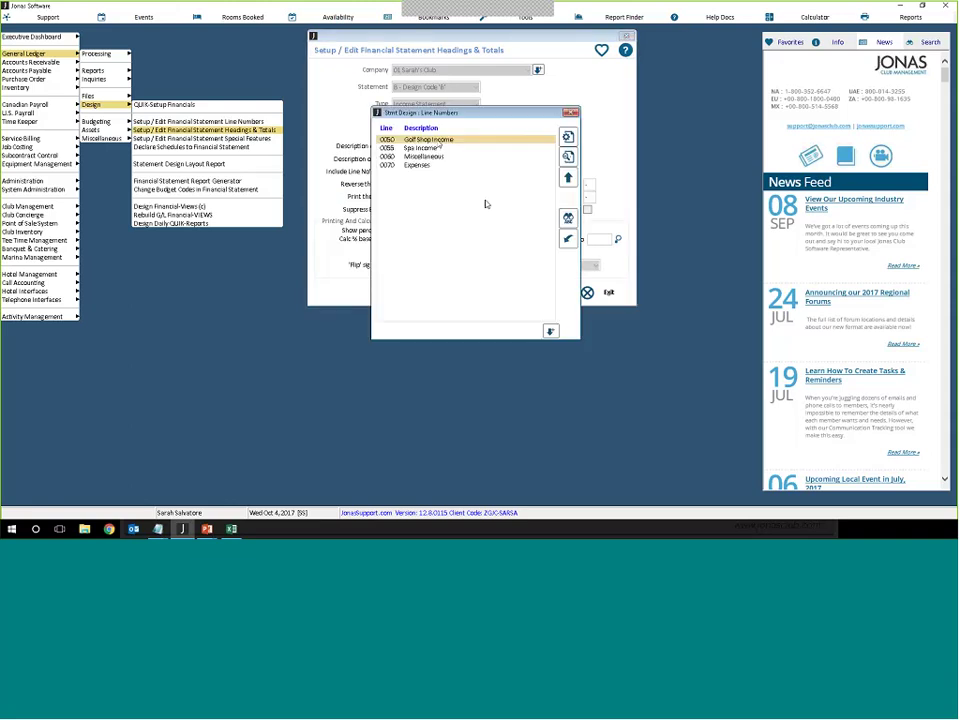
left_click(425, 148)
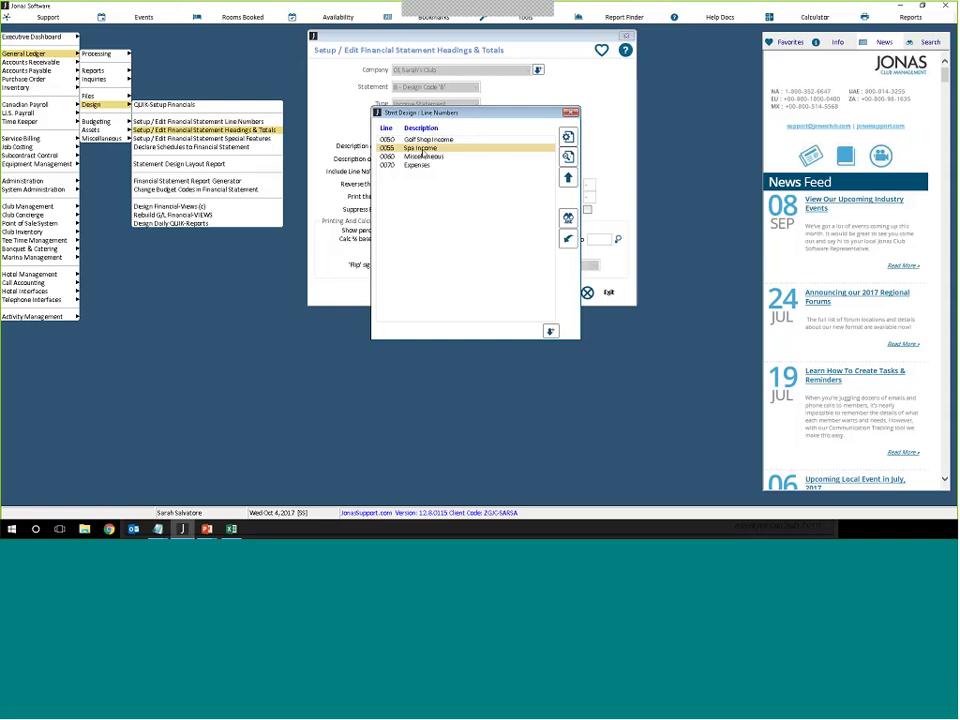
key("Return")
Step: Set the last line included in the Revenue group to 0050, save the group and exit the headings and totals setup
left_click(458, 172)
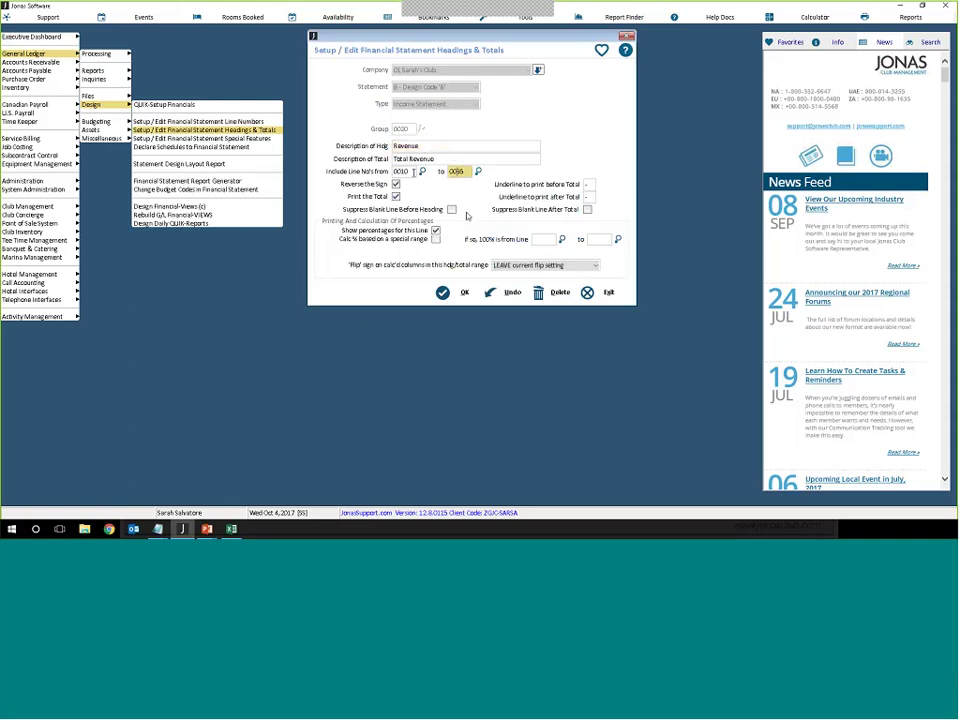
left_click_drag(467, 172, 450, 172)
type("0050")
left_click(445, 292)
left_click(588, 293)
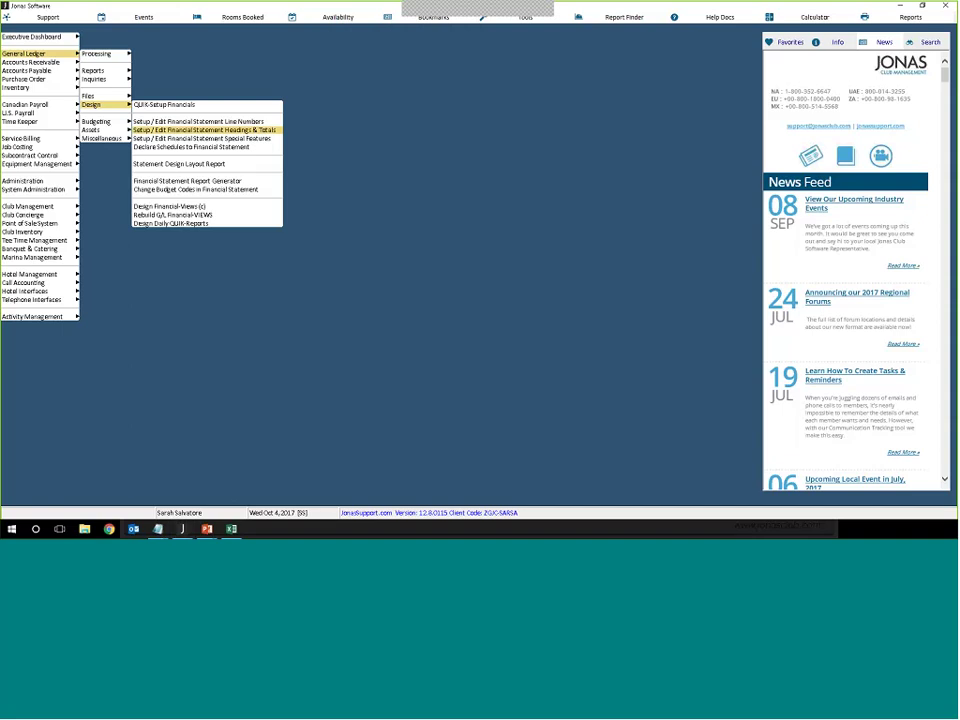
mouse_move(206, 528)
left_click(283, 500)
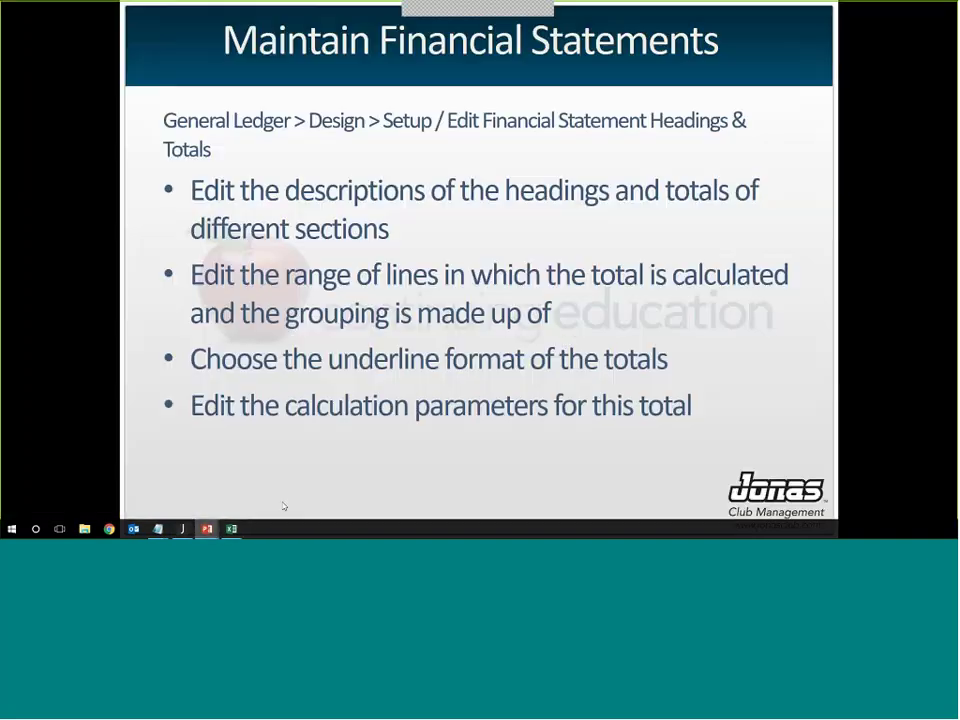
left_click(562, 338)
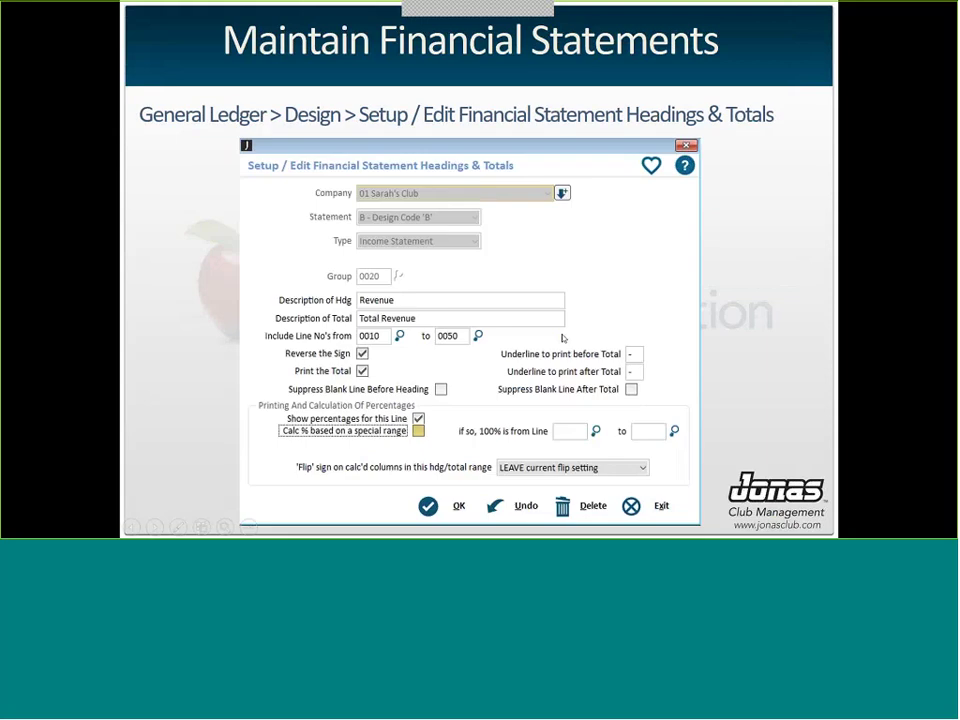
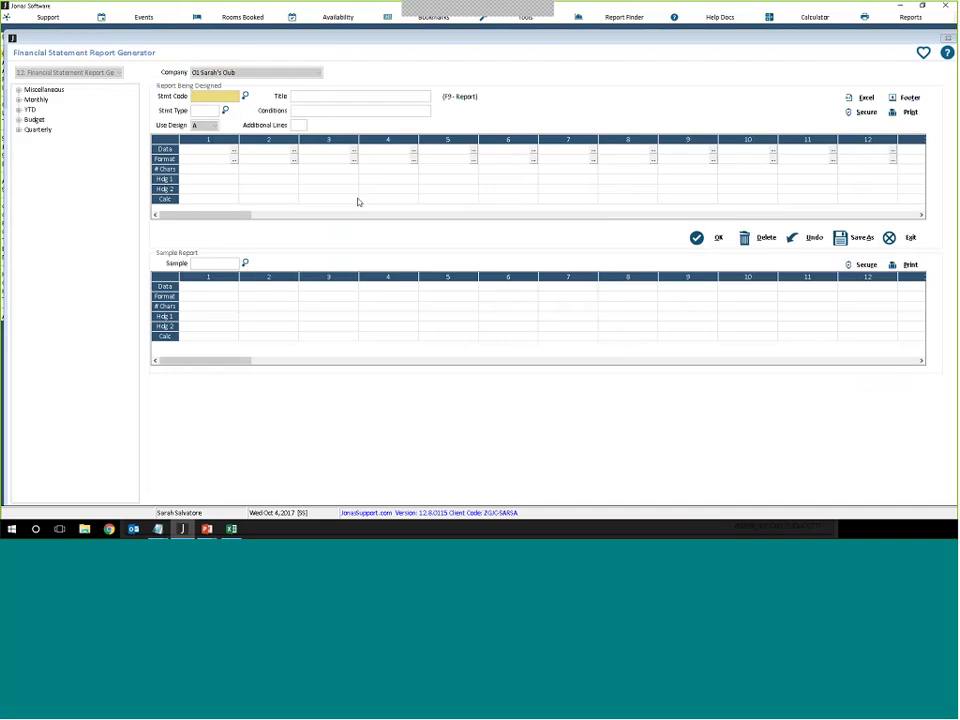
Step: Load the club's existing income statement report in the Financial Statement Report Generator
left_click(225, 96)
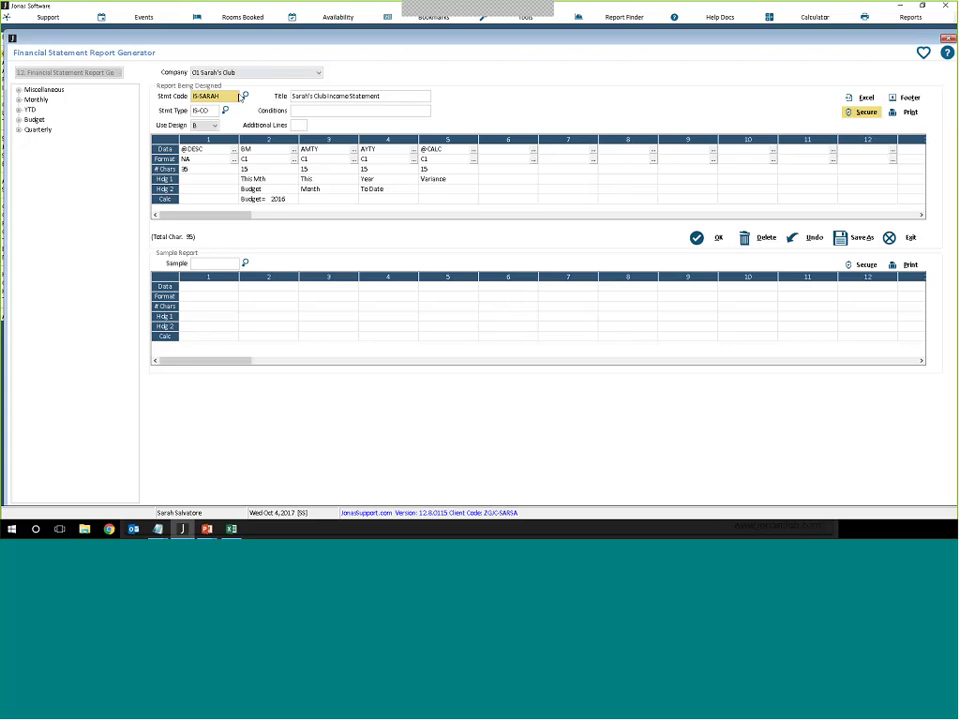
left_click(333, 96)
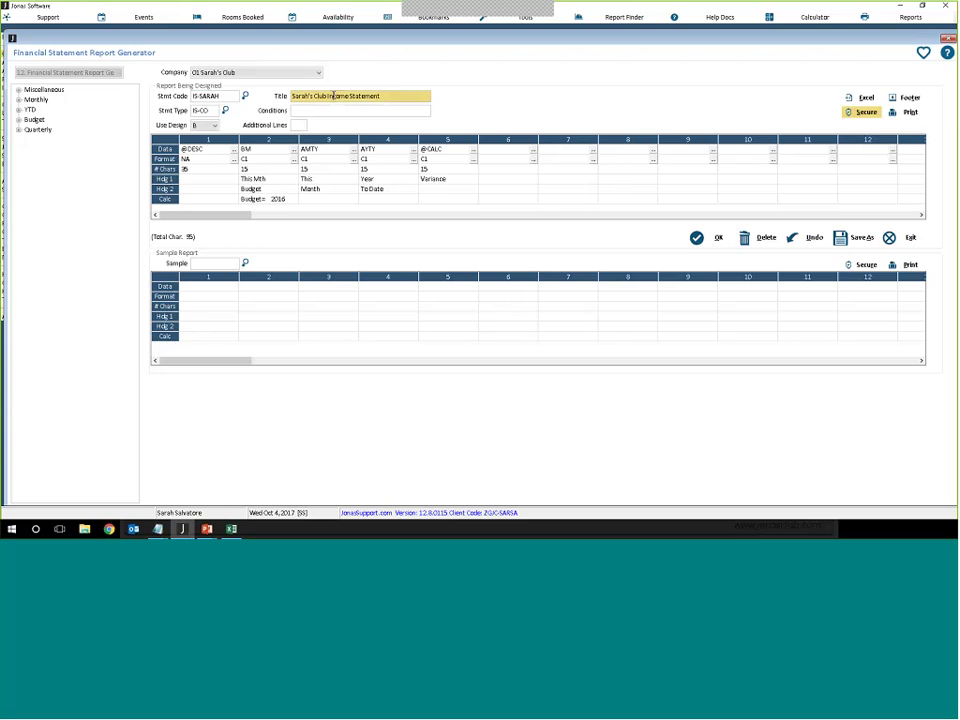
Step: Review the available statement types and design codes for the income statement, keeping IS-CO Income Stmt - Total Company and design B
left_click(225, 110)
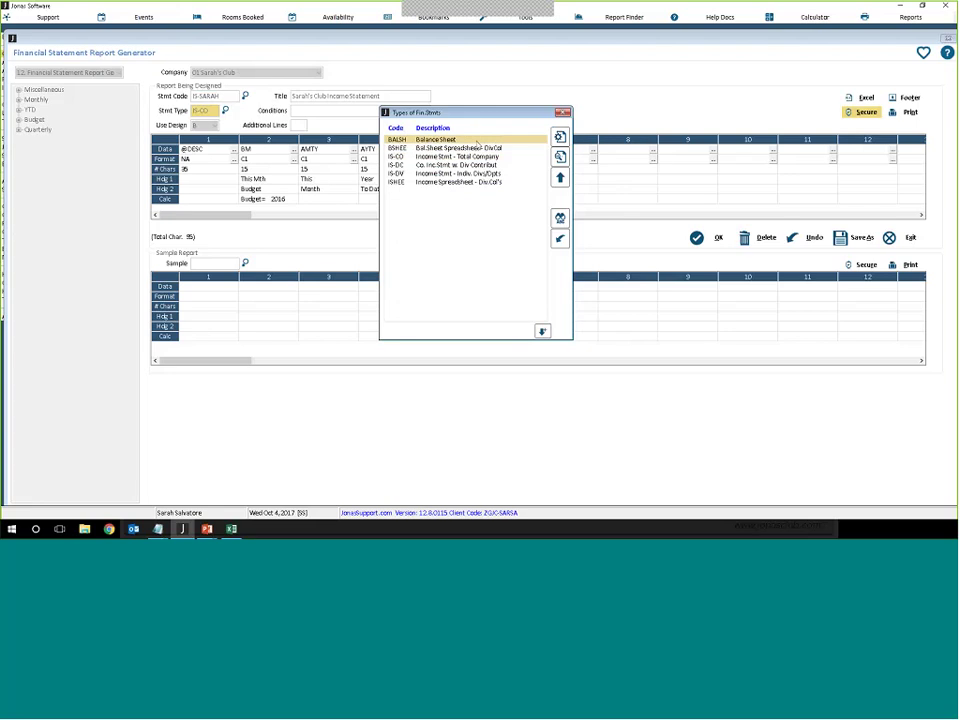
left_click(508, 157)
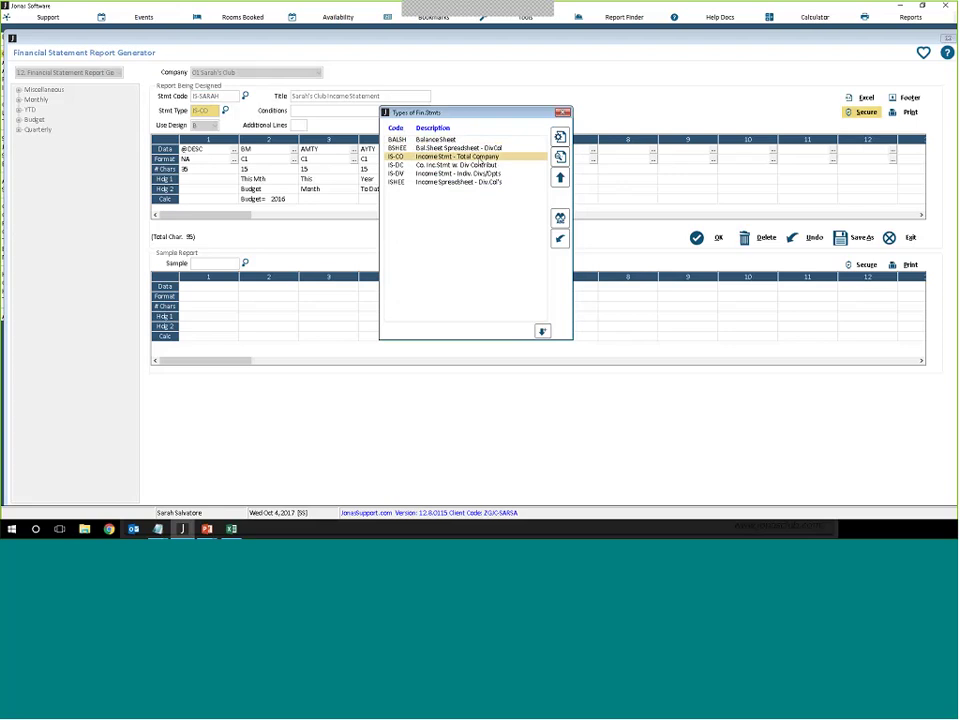
left_click(460, 175)
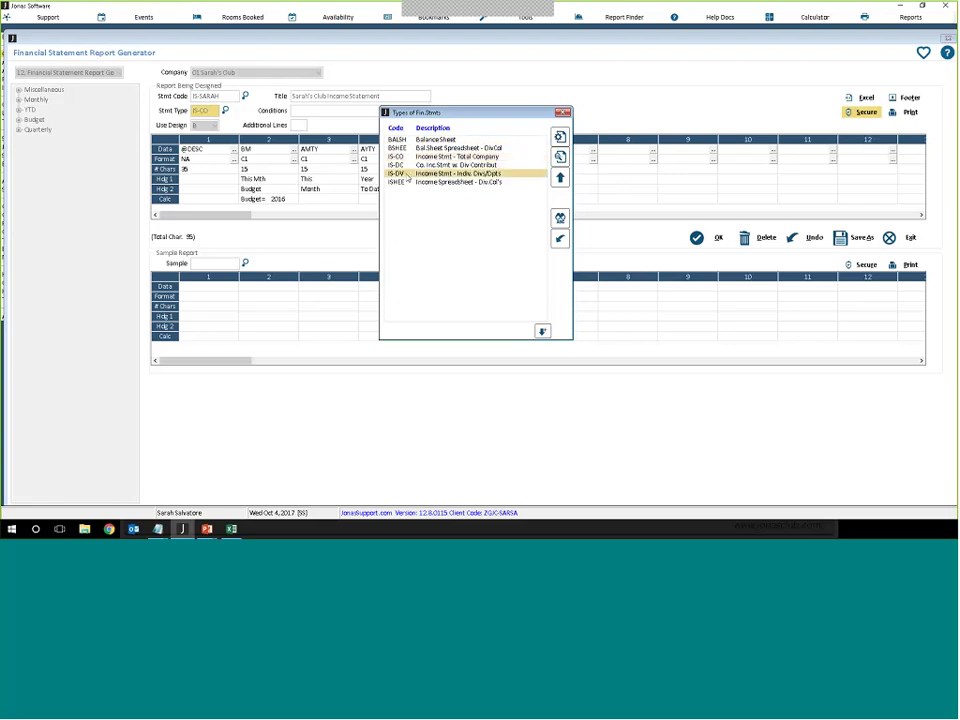
left_click(428, 157)
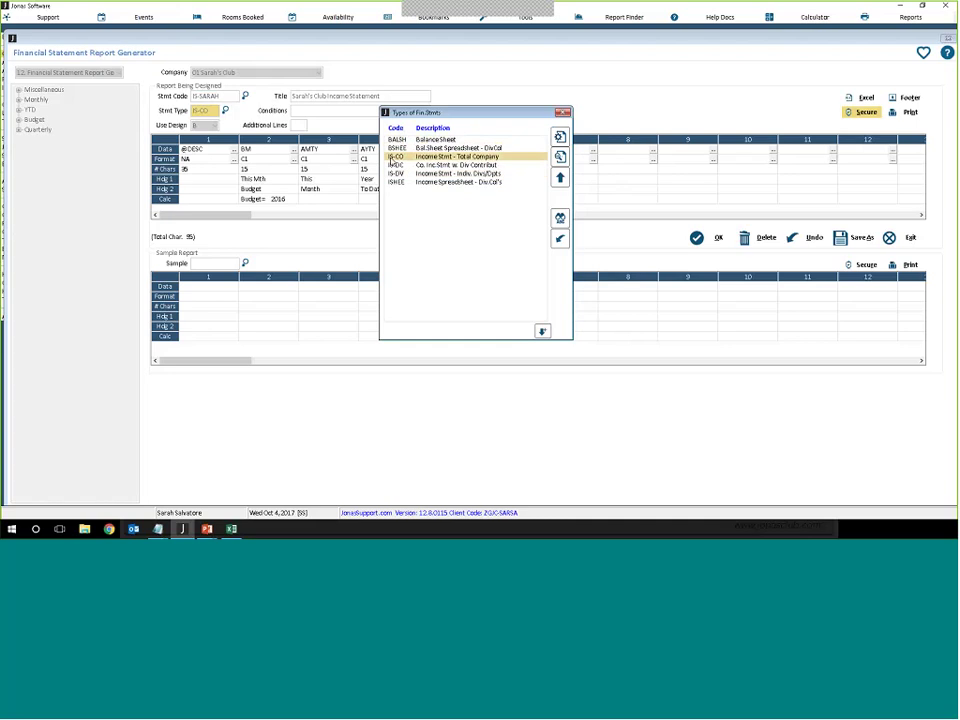
left_click(424, 140)
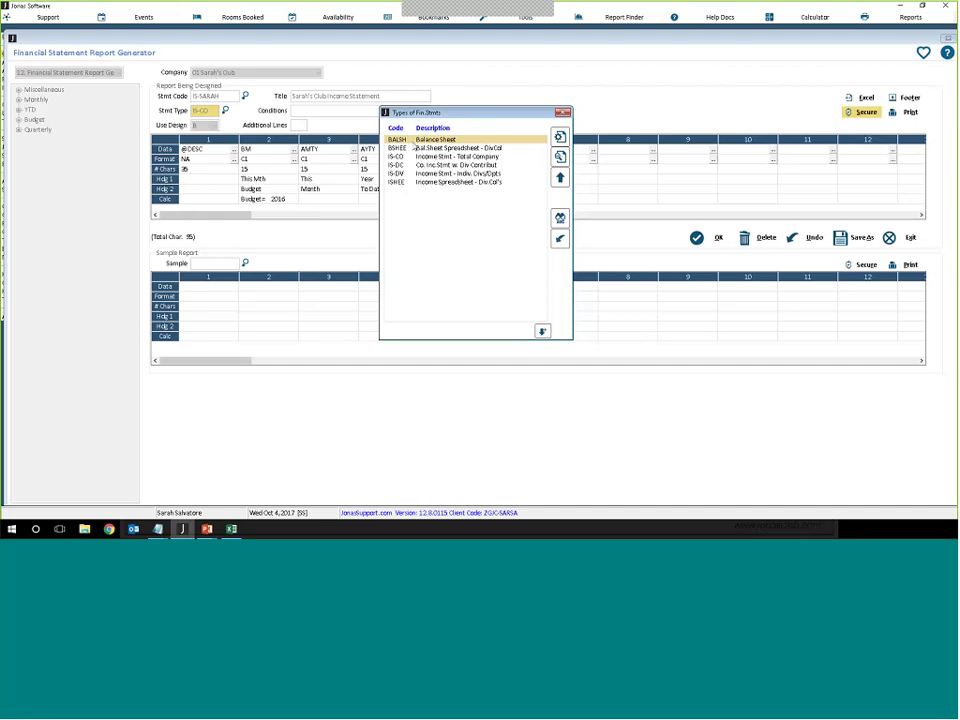
left_click(478, 148)
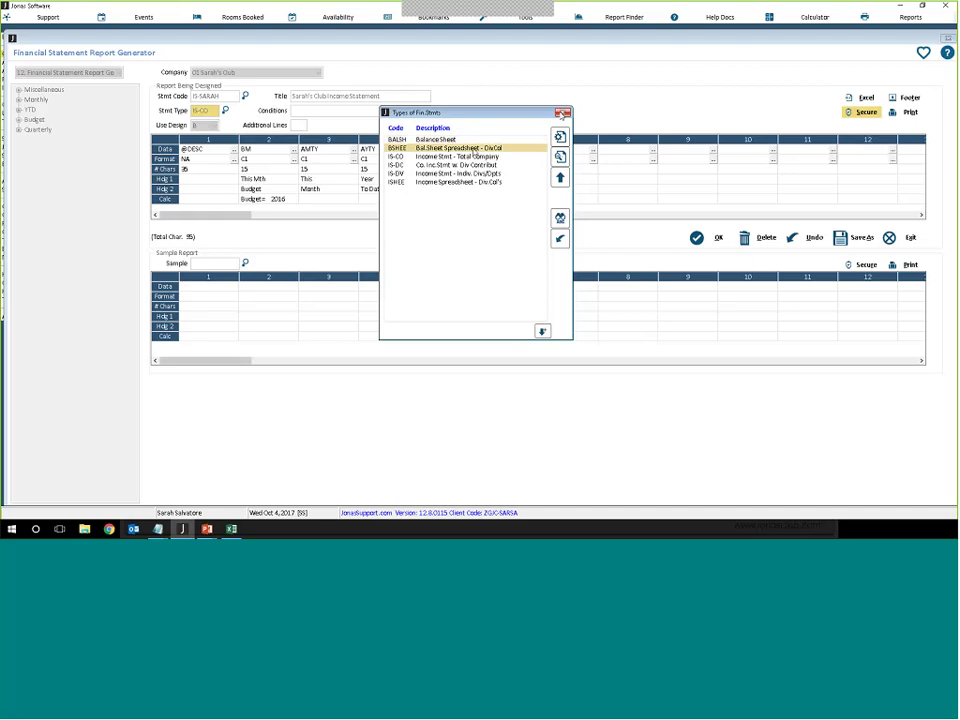
left_click(466, 157)
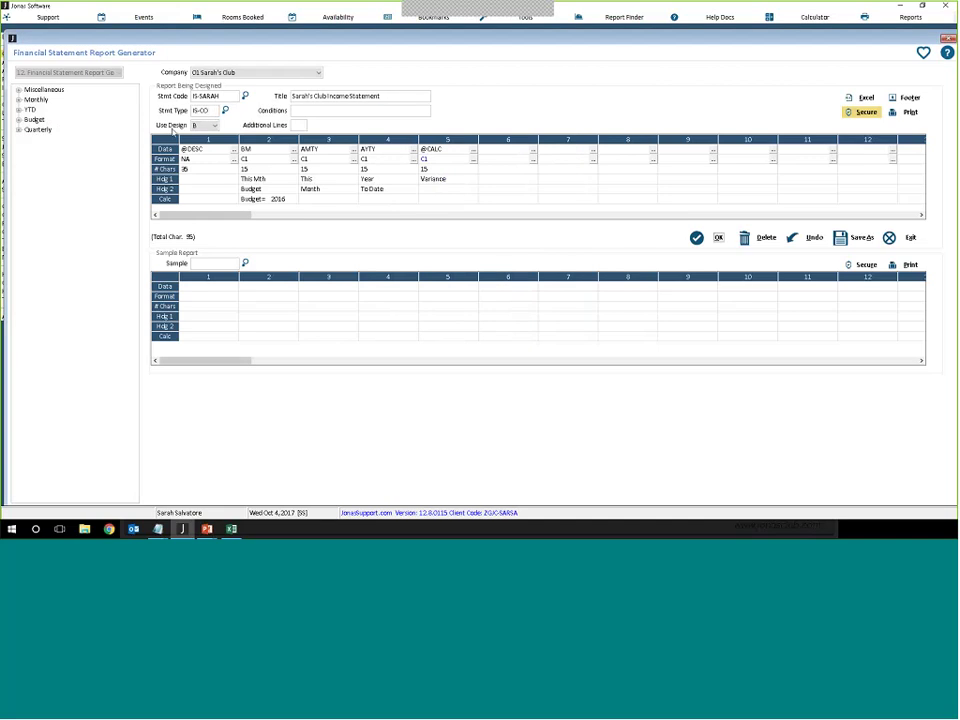
left_click(206, 127)
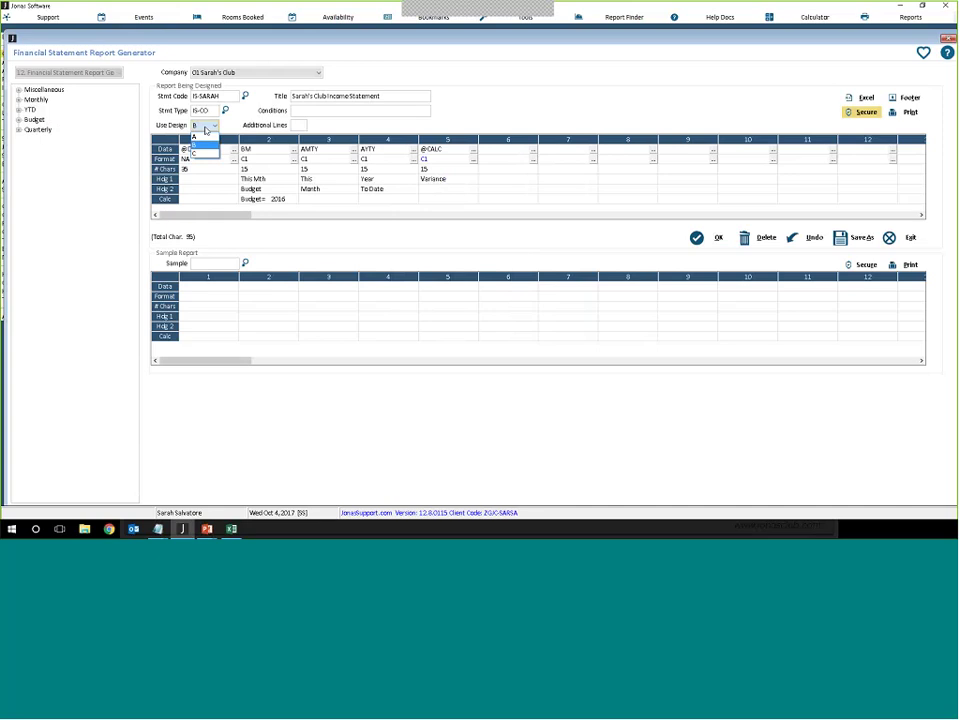
left_click(206, 145)
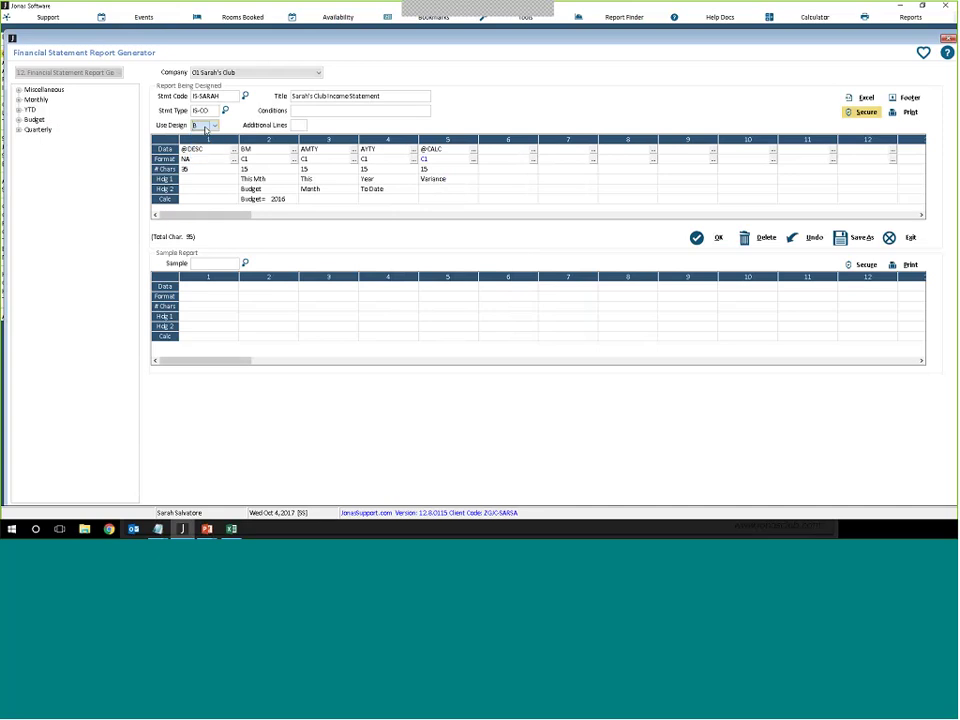
Step: Try 10,20,30 as the income statement's conditions and clear the entry again
left_click(299, 111)
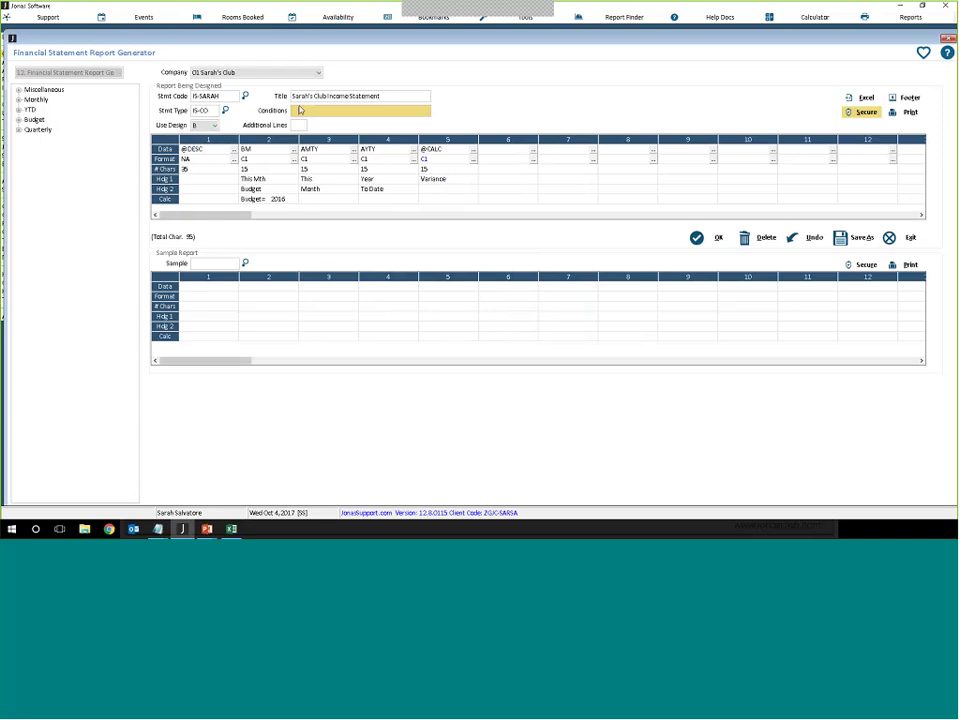
key("shift+Tab")
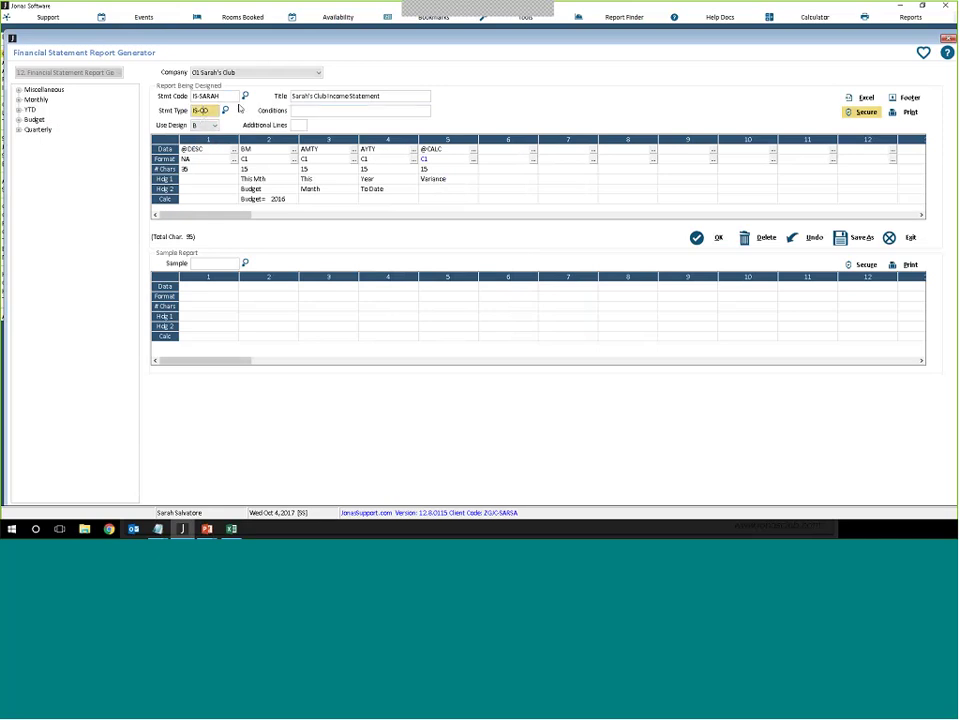
left_click(355, 114)
left_click_drag(355, 114, 285, 110)
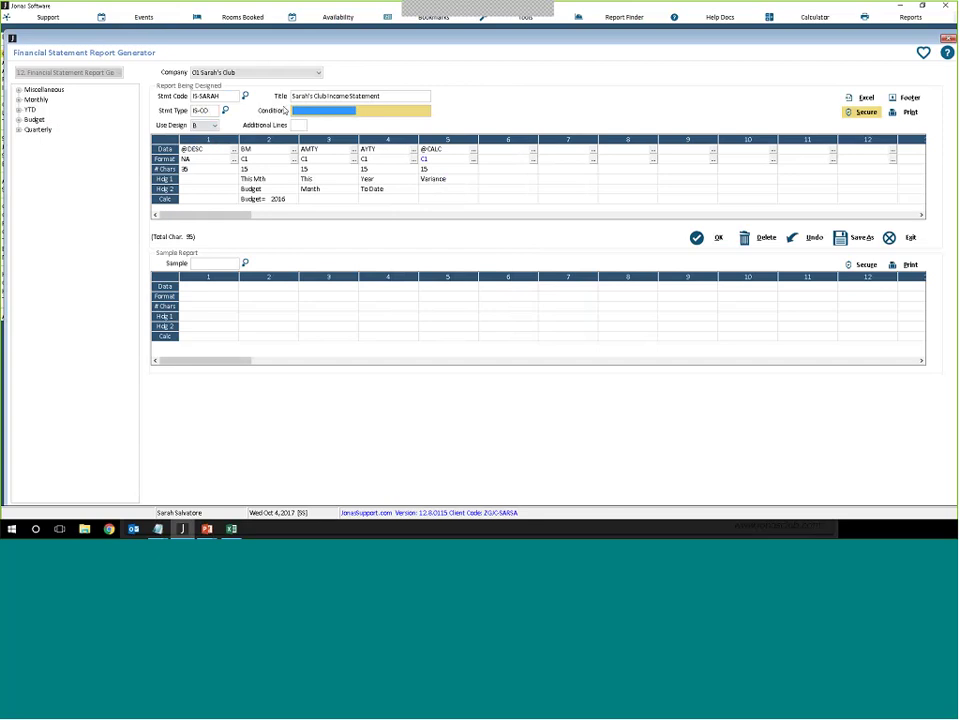
type("1C")
type(",20")
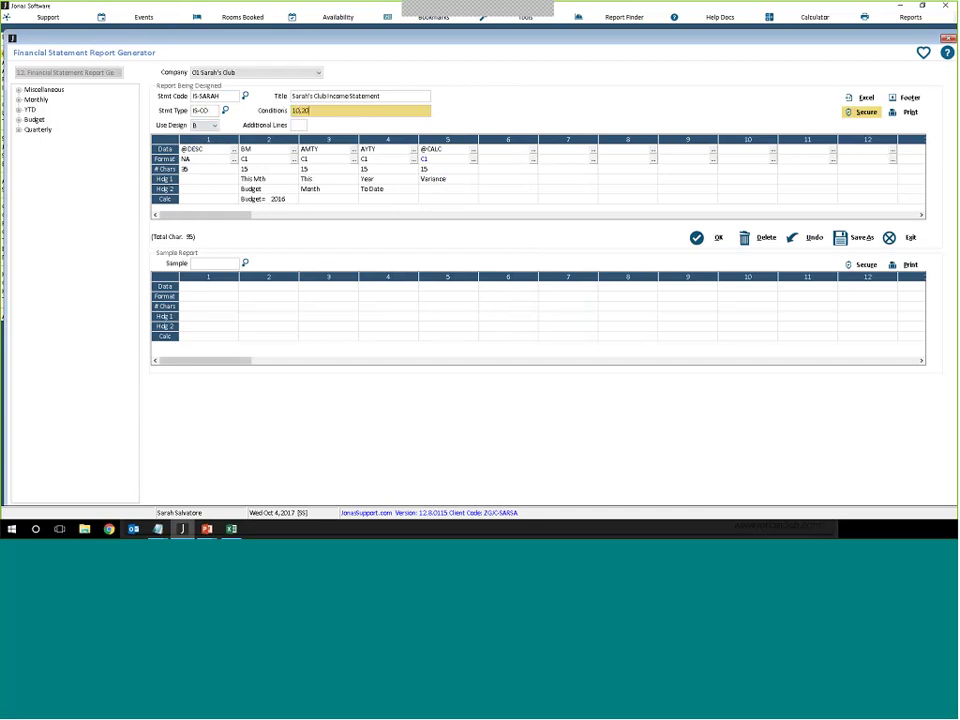
type(",30")
left_click_drag(292, 110, 386, 111)
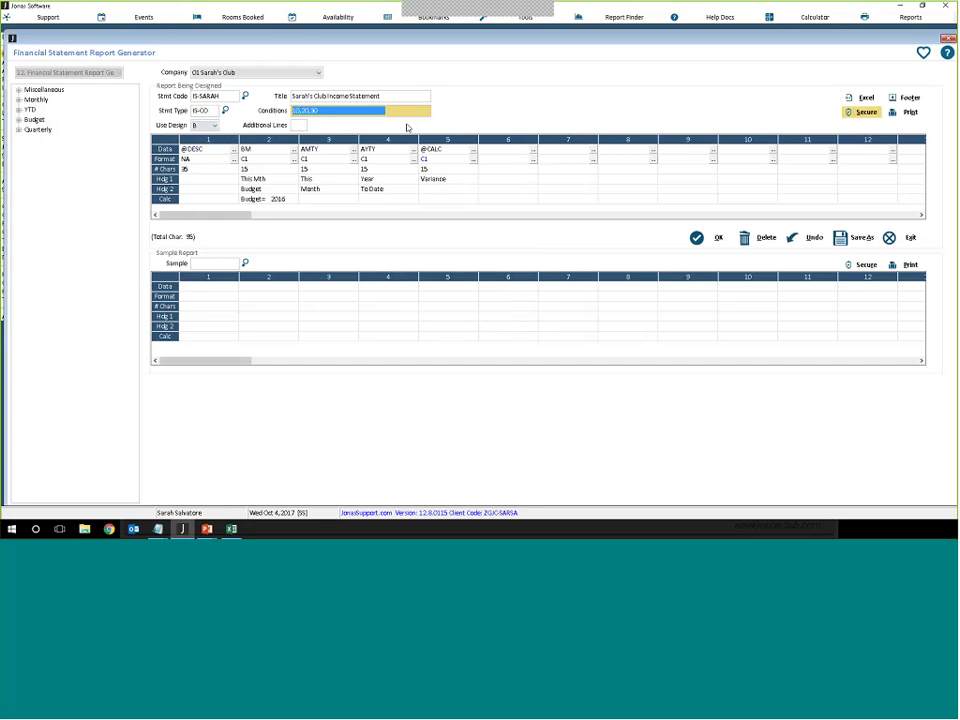
key("Delete")
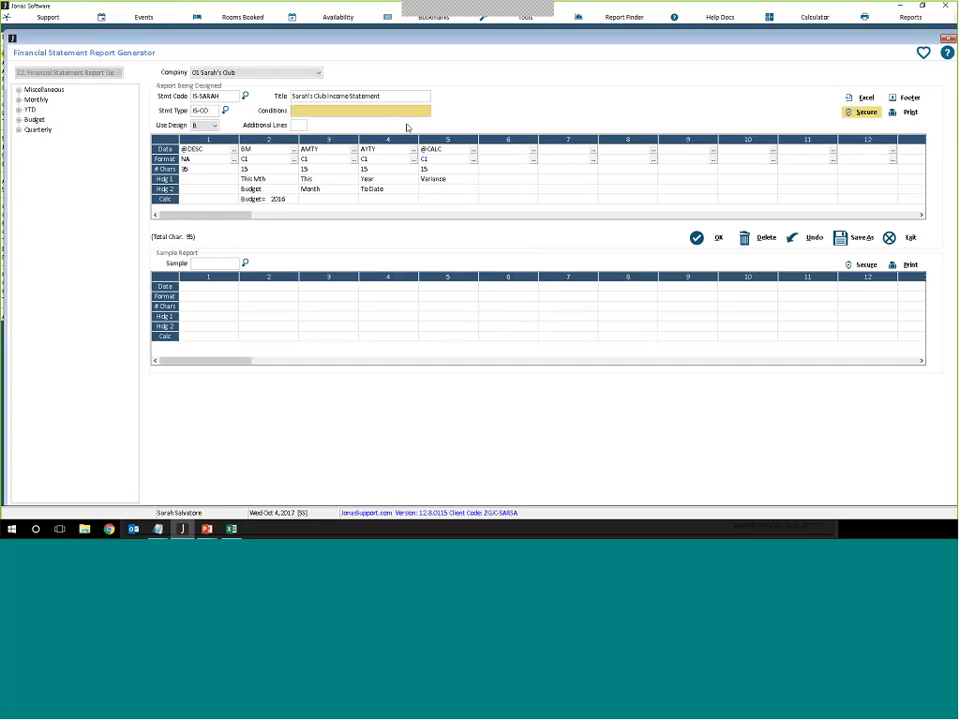
Step: Examine the presentation formats available for the monthly budget column, comparing the C1 and C2 two-decimal styles, without choosing another format
left_click(298, 126)
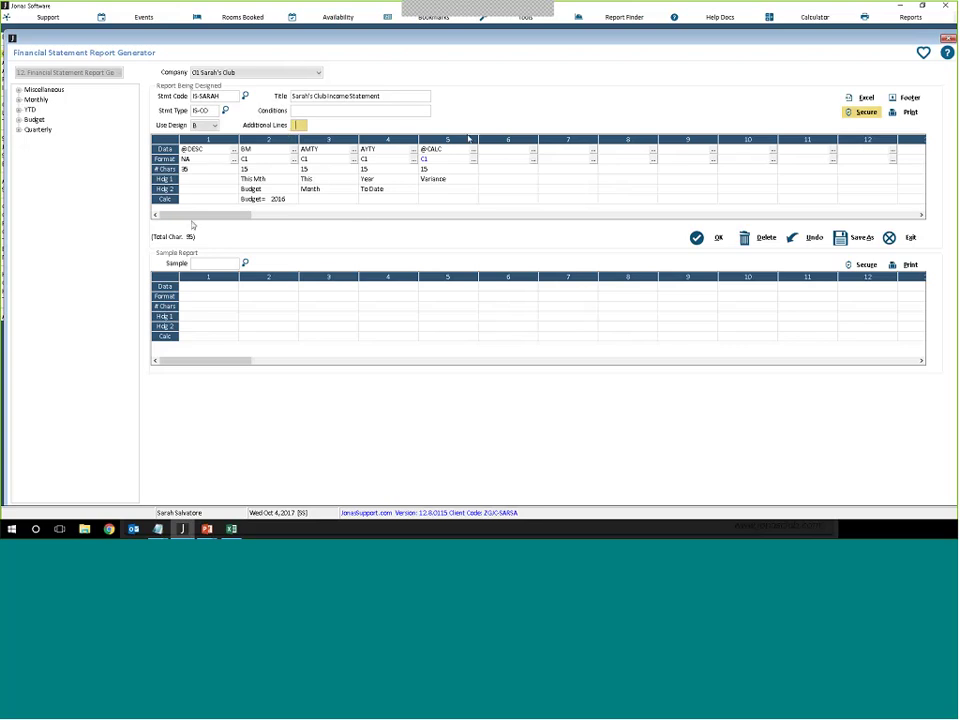
left_click_drag(192, 216, 880, 219)
left_click(295, 160)
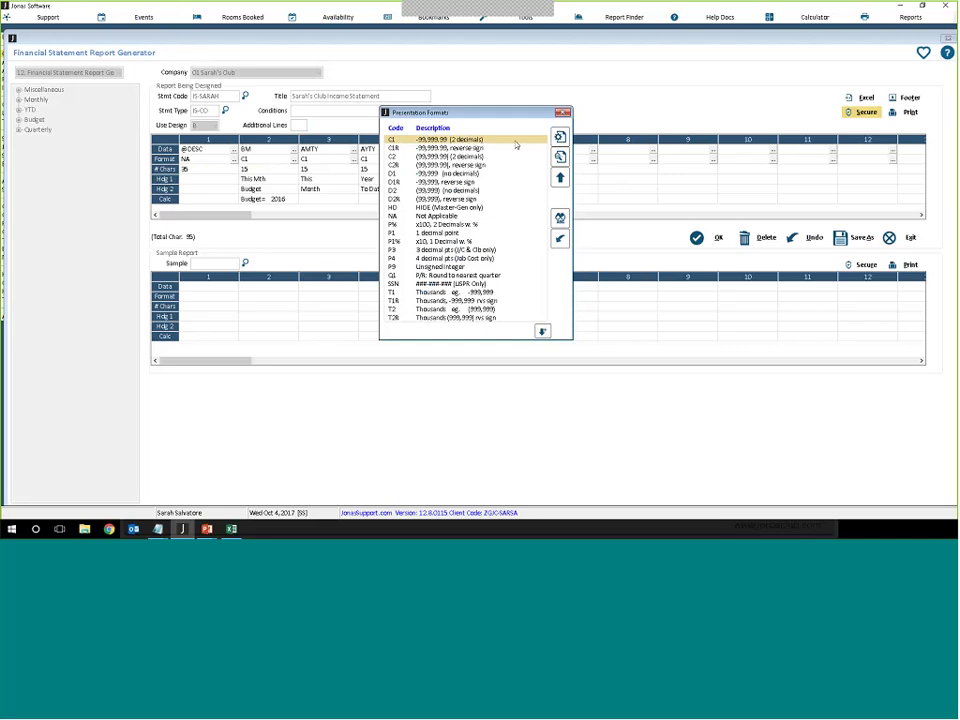
left_click(517, 256)
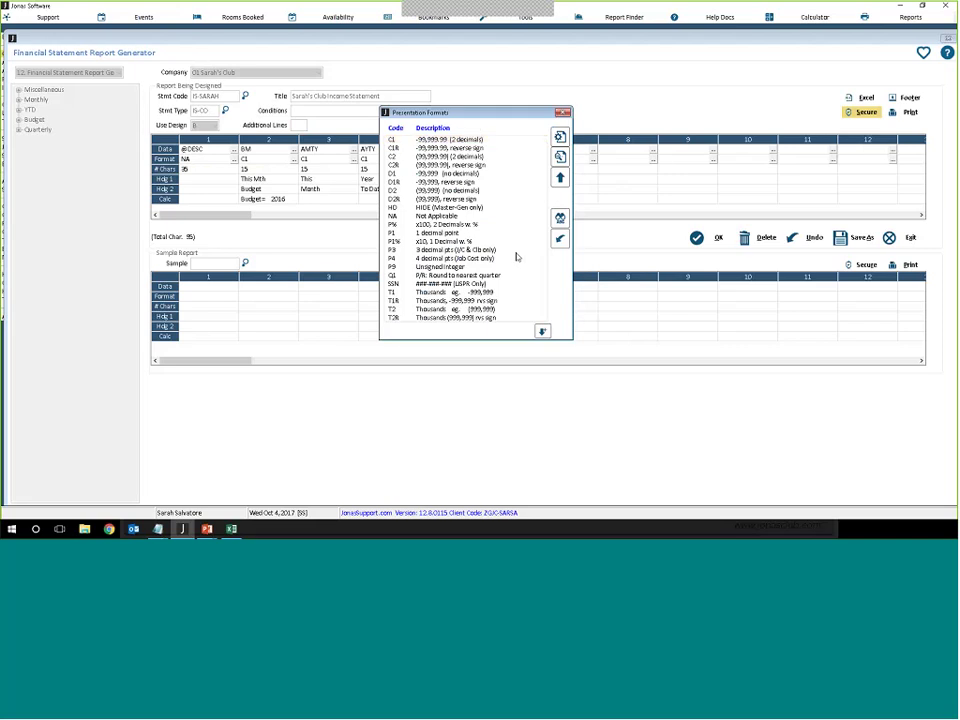
scroll(517, 256, "down", 5)
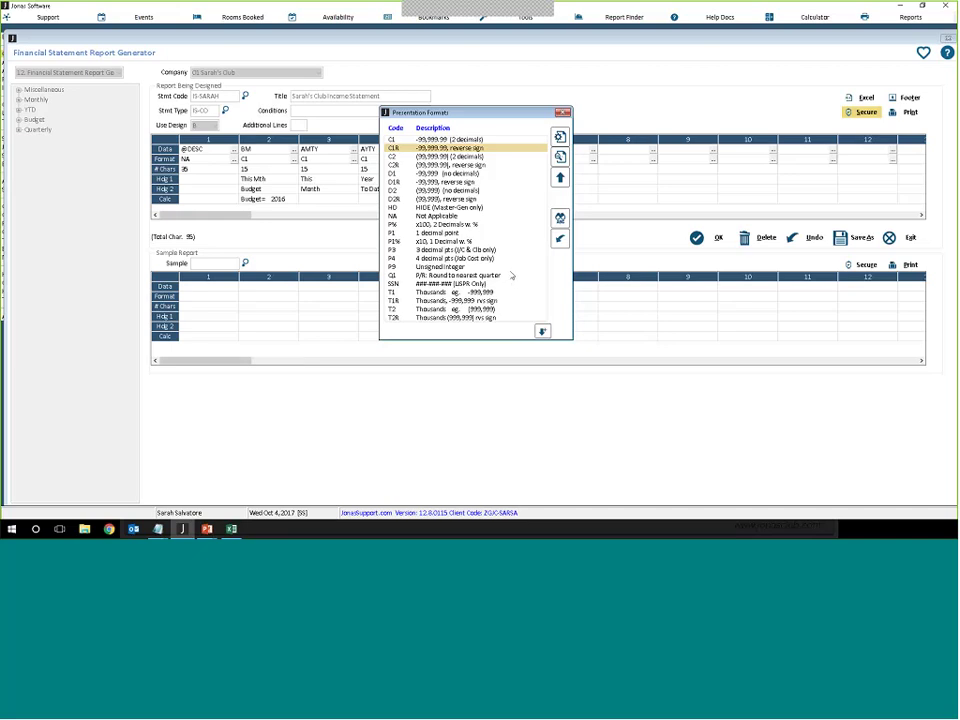
left_click(440, 139)
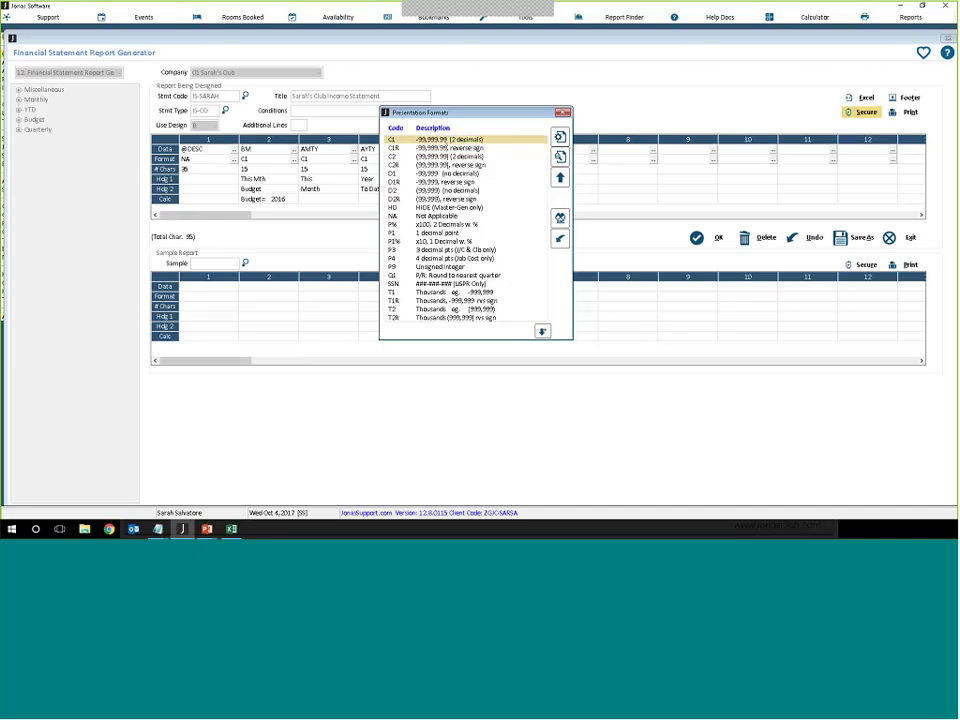
left_click(447, 157)
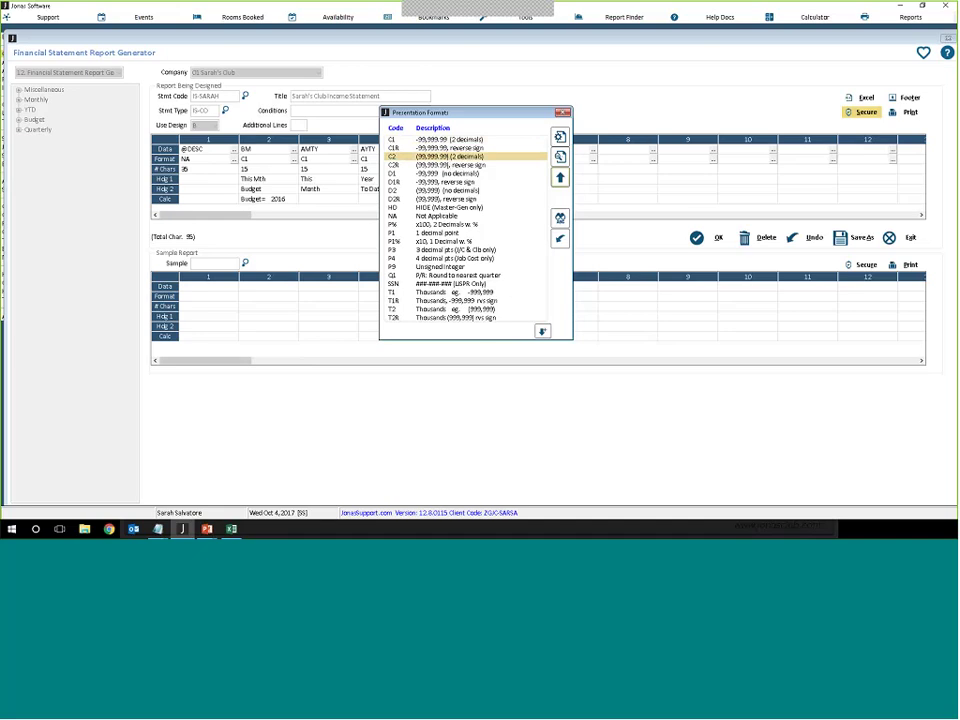
left_click(563, 112)
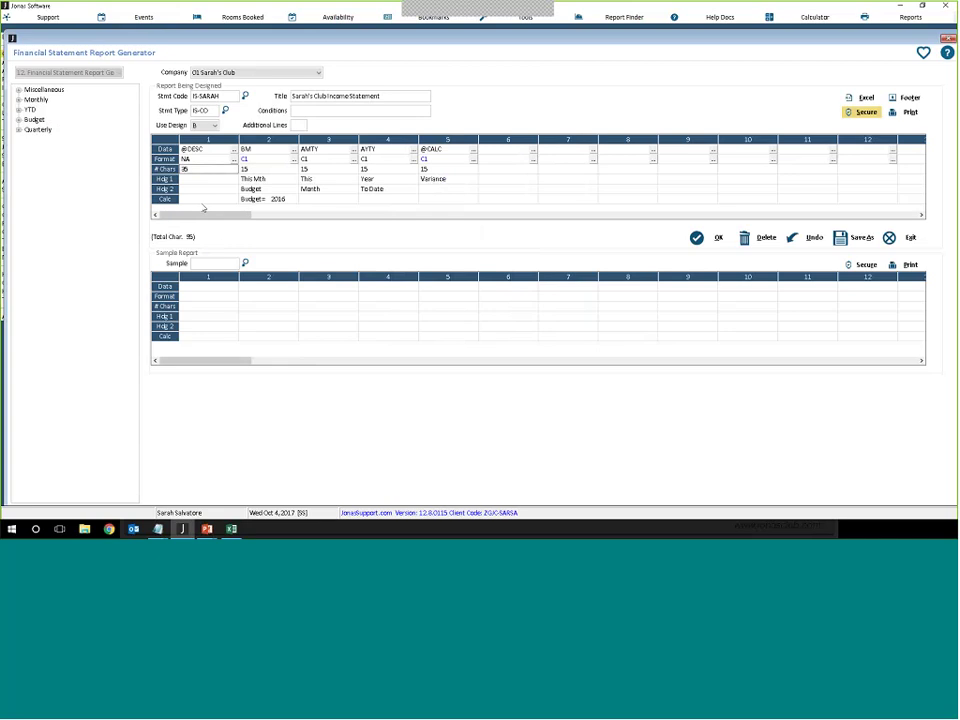
Step: Examine the two heading lines of the budget, month and year-to-date columns and the budget column's calculation entry
left_click(188, 190)
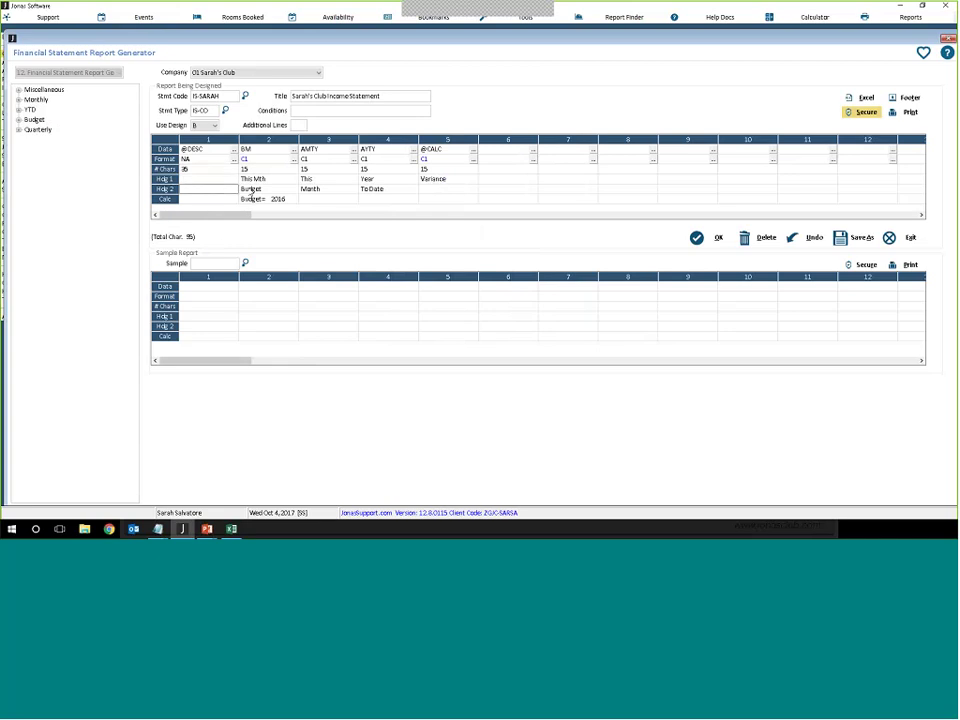
left_click(286, 181)
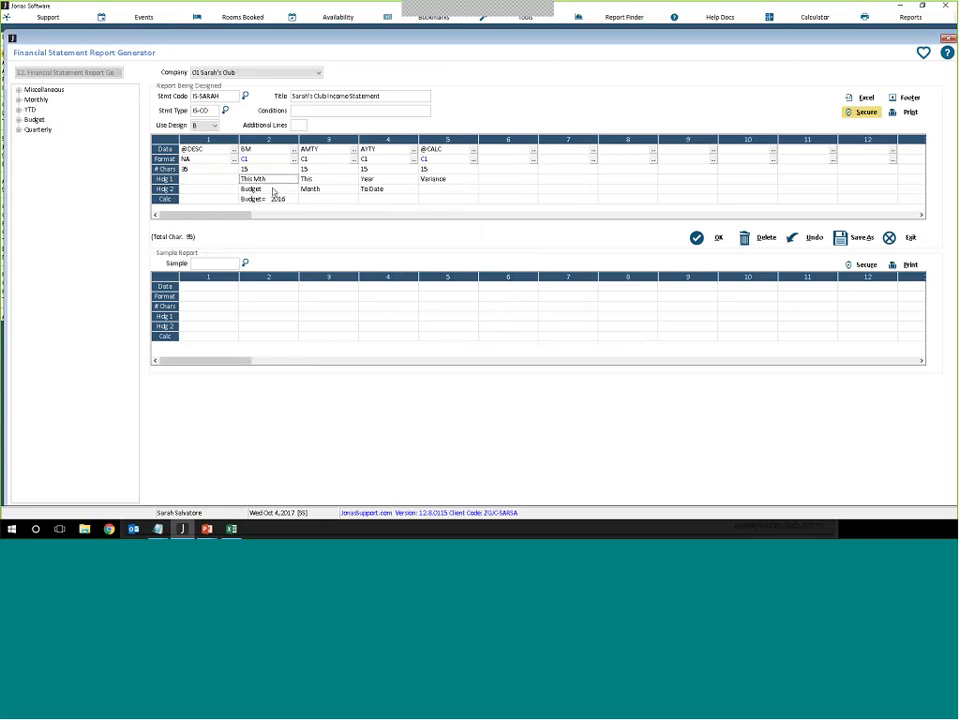
left_click(273, 190)
left_click(268, 182)
left_click(257, 170)
left_click(255, 181)
left_click(255, 187)
left_click(271, 180)
left_click(267, 190)
left_click(311, 182)
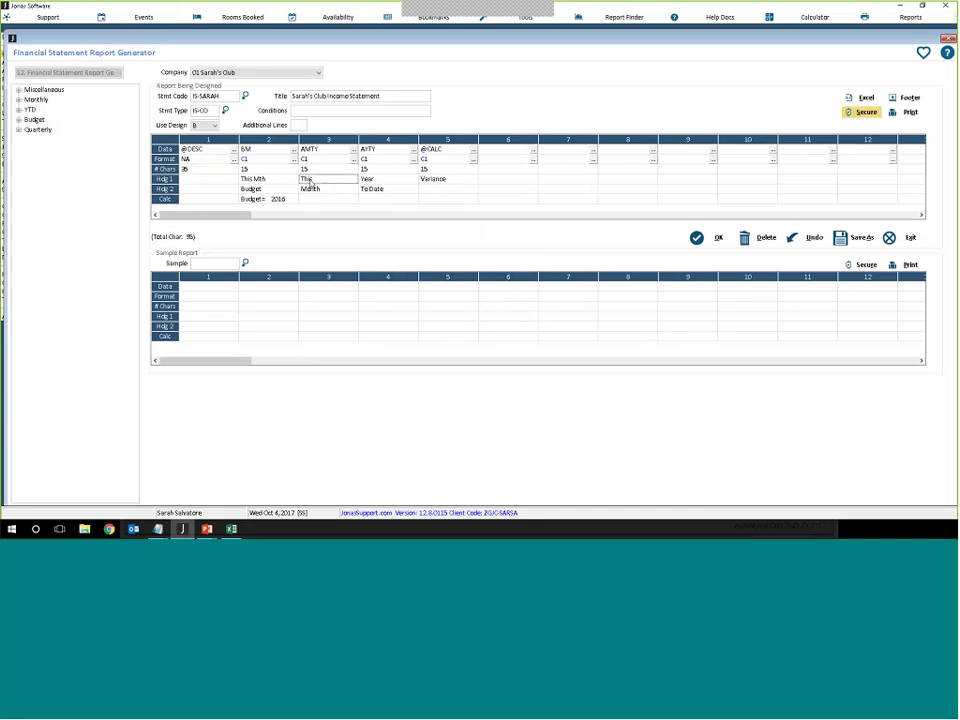
left_click(322, 197)
left_click(341, 181)
left_click(381, 190)
left_click(377, 181)
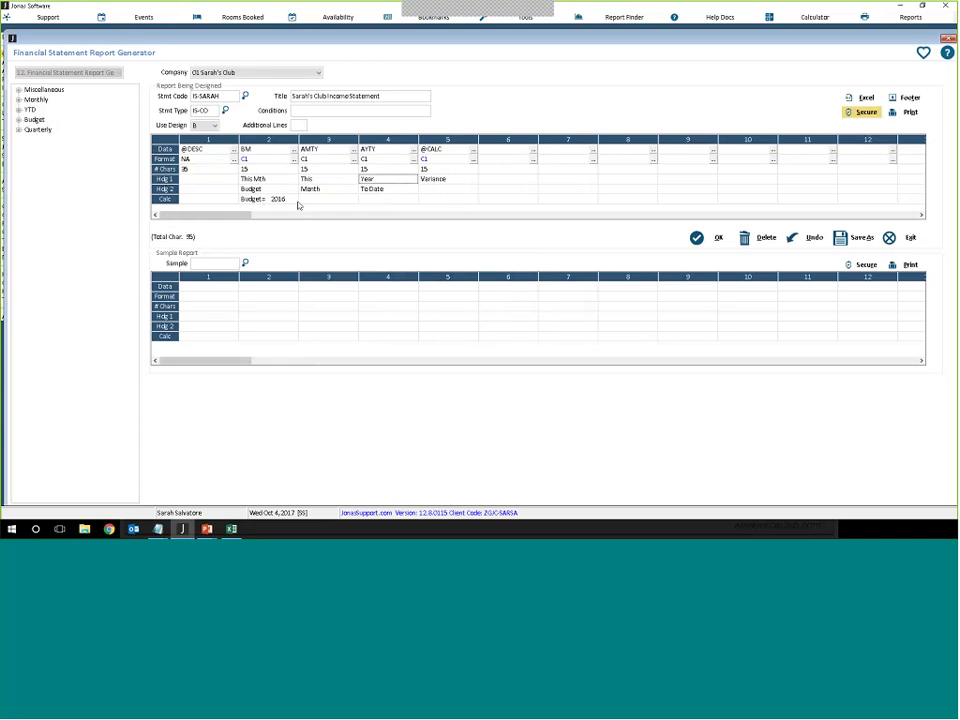
left_click(282, 200)
Step: Switch to the PowerPoint slide show at the Maintain Financial Statements slide
left_click(207, 529)
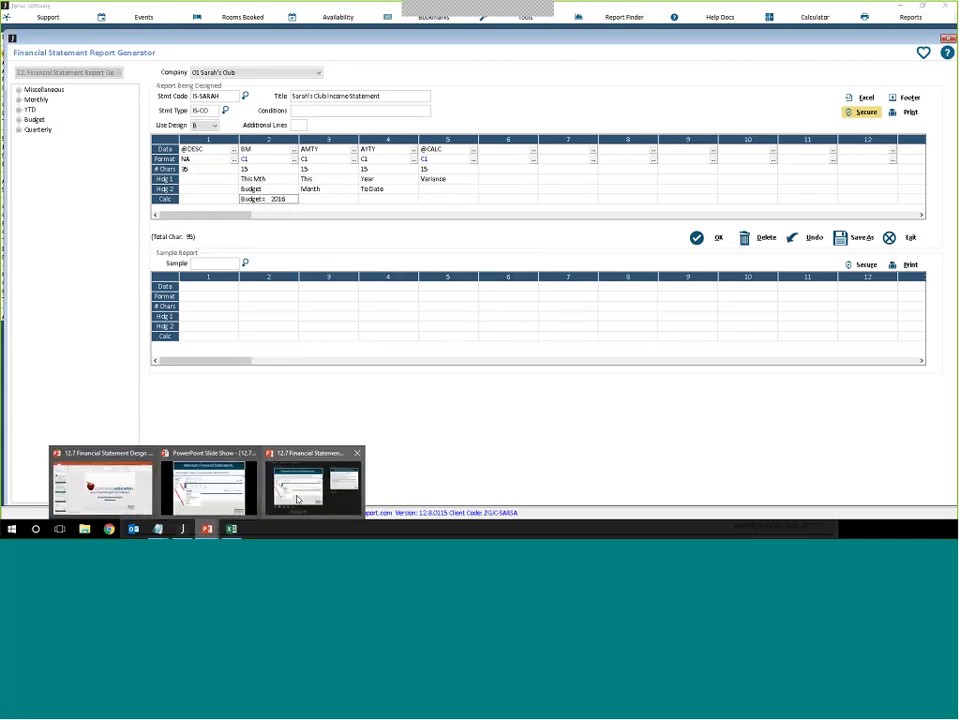
left_click(296, 499)
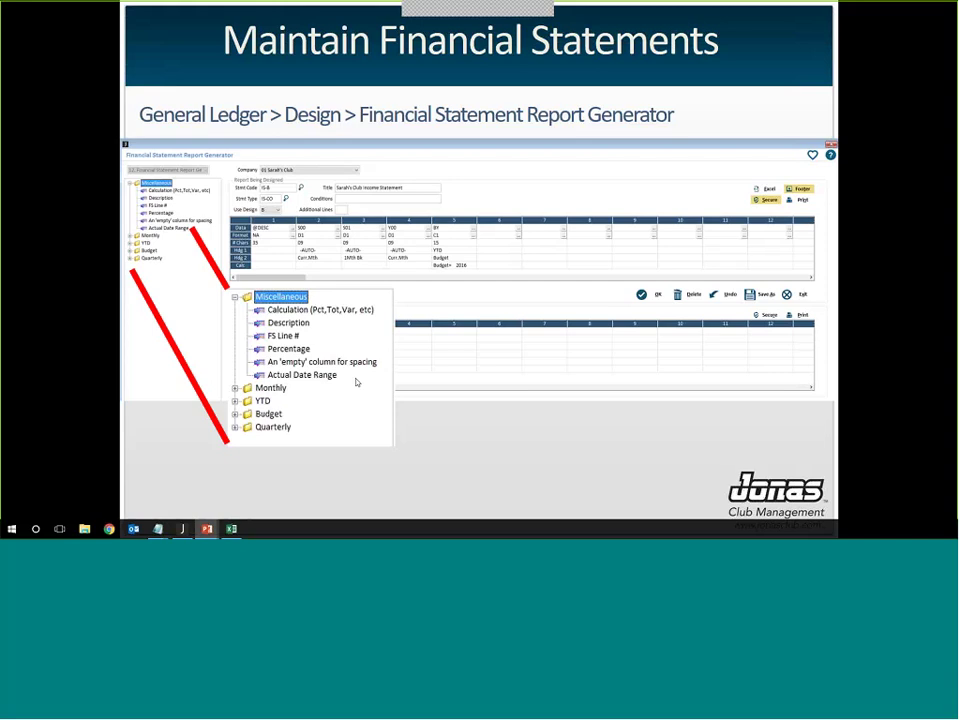
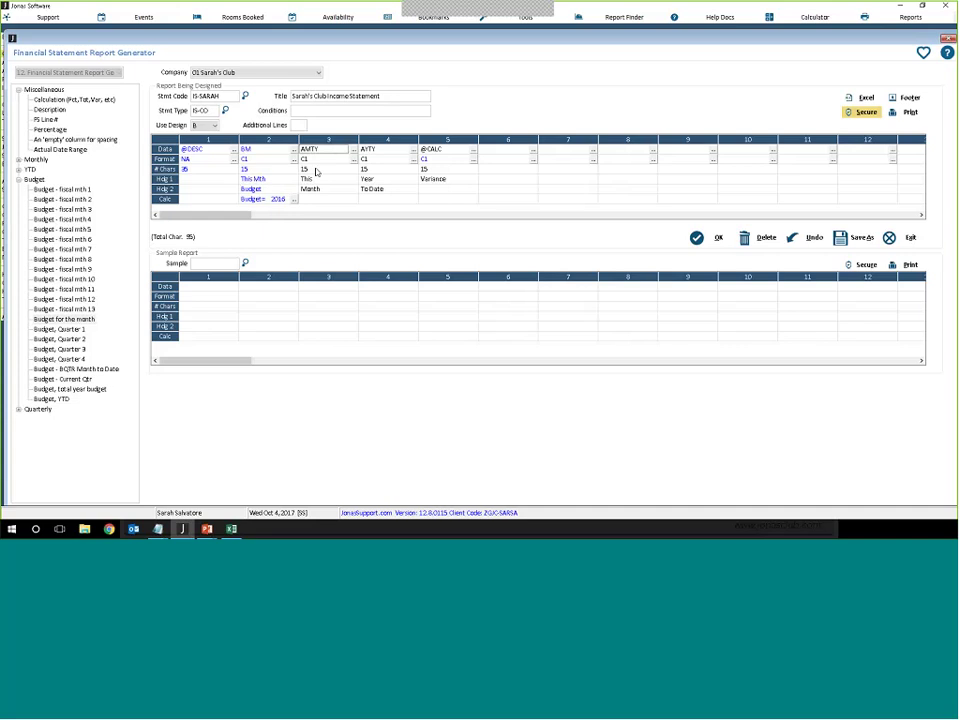
Step: Examine the Monthly data fields available for report columns, including the 12Mth Spreadsheet entries and Actual Mth, fiscal 1
left_click(18, 160)
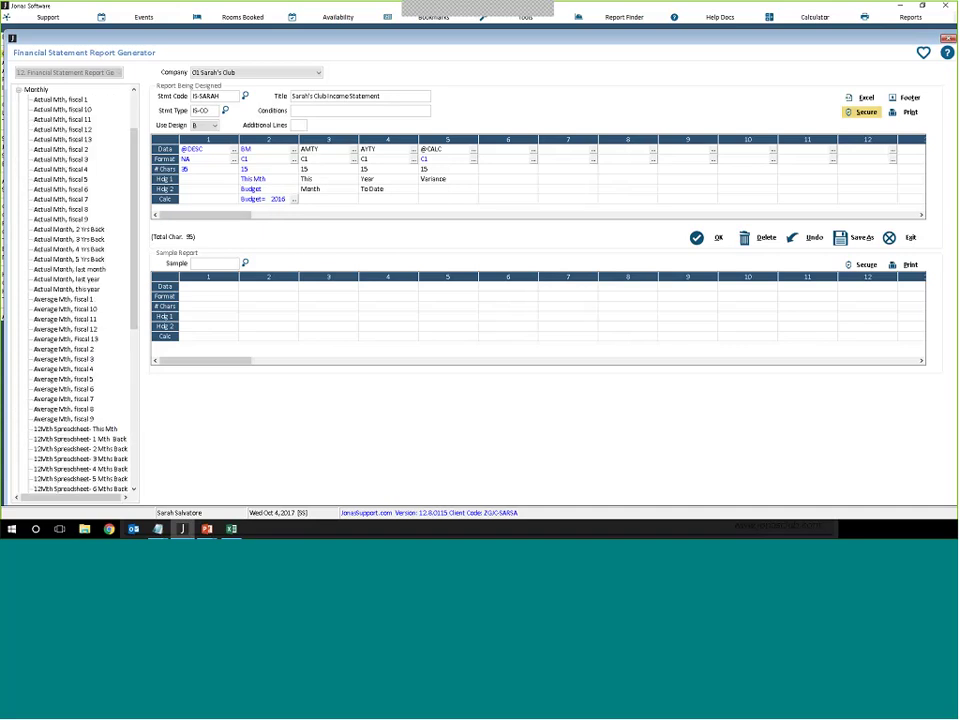
scroll(90, 319, "down", 4)
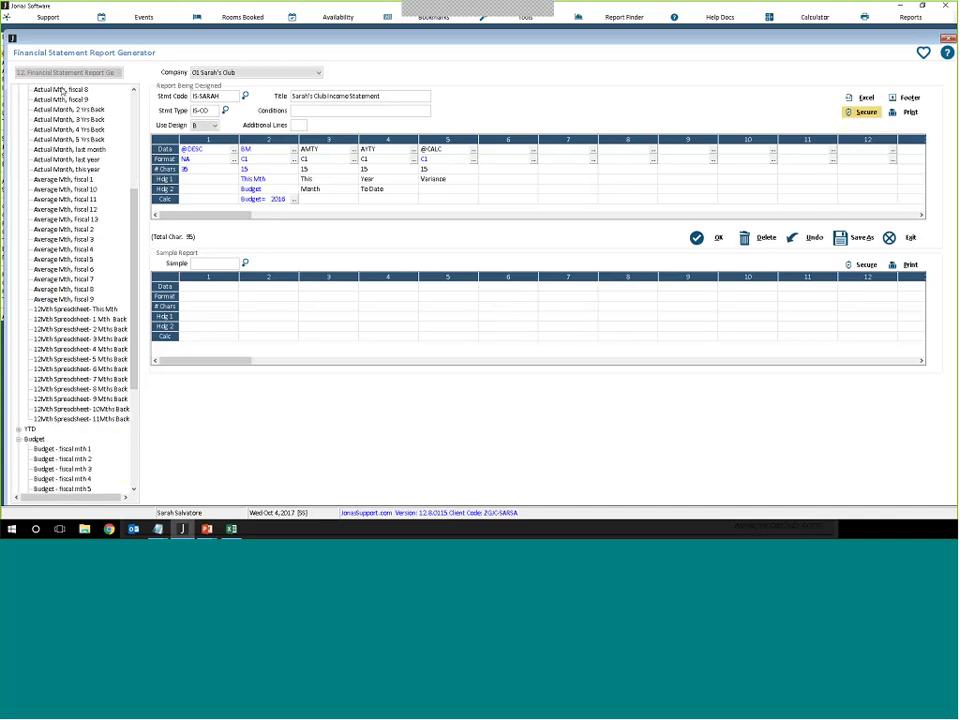
left_click(111, 311)
left_click(110, 321)
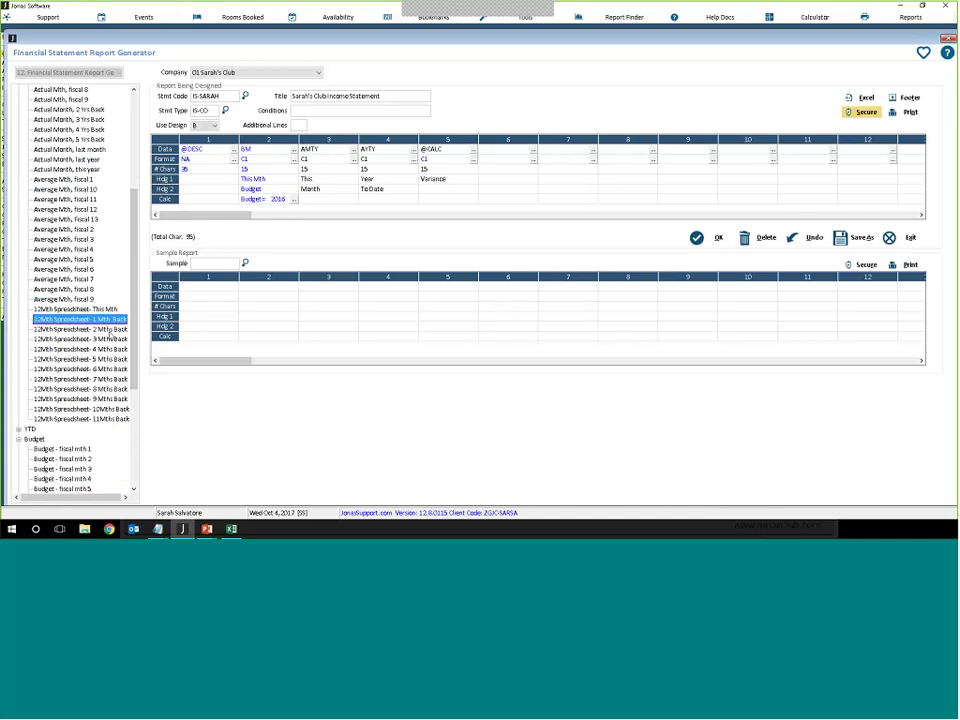
left_click(109, 331)
left_click(110, 341)
left_click(110, 351)
key("Down")
key("Down")
key("Down")
key("Down")
key("Down")
key("Down")
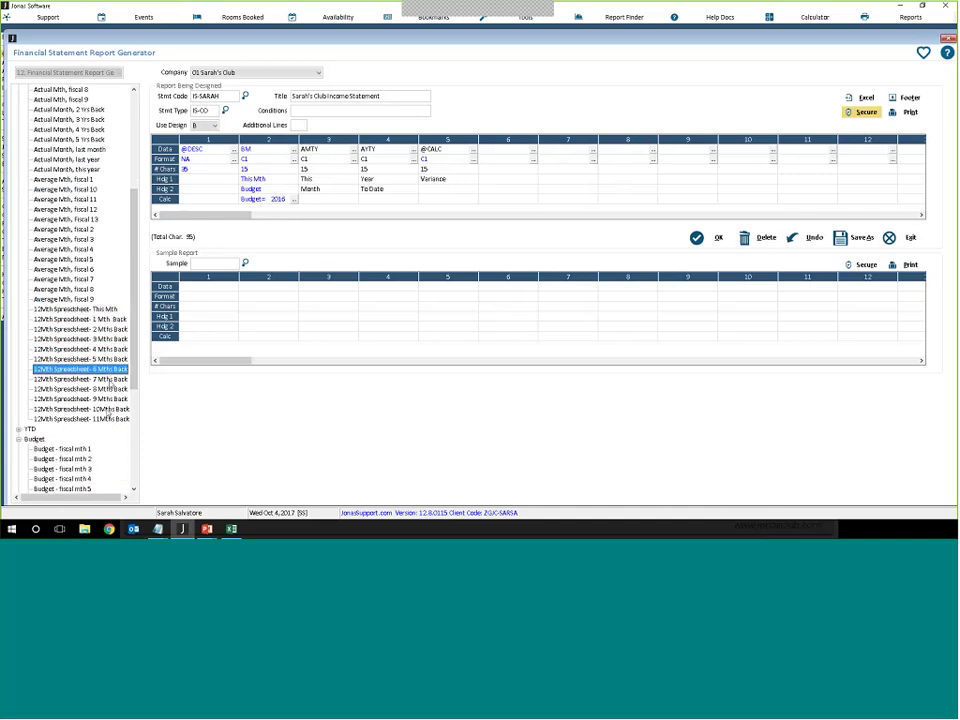
left_click(101, 310)
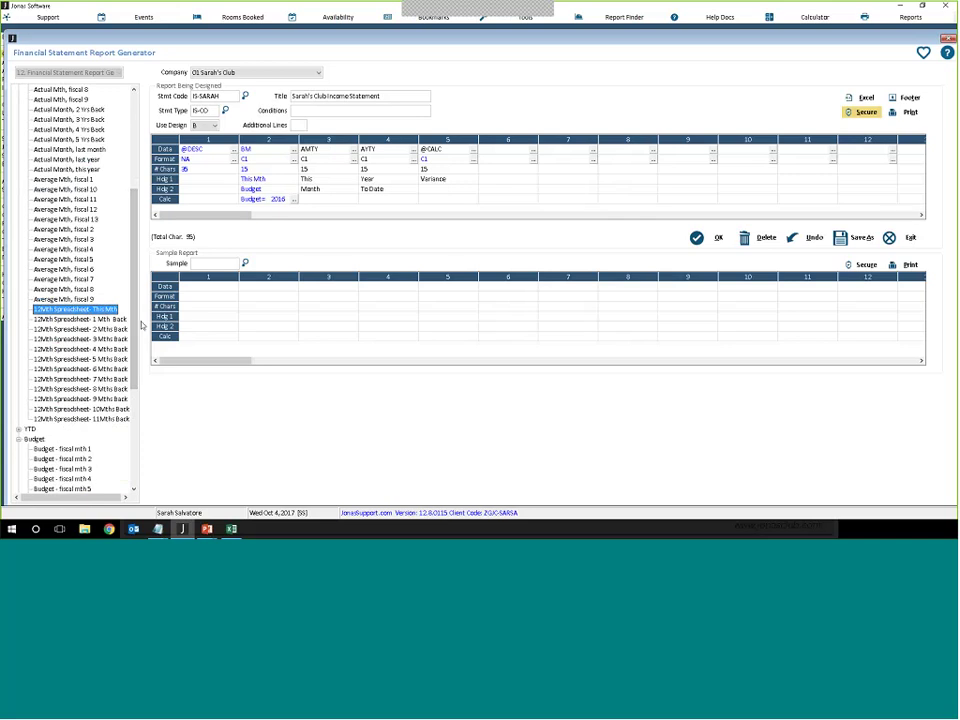
left_click_drag(134, 317, 132, 254)
left_click(58, 140)
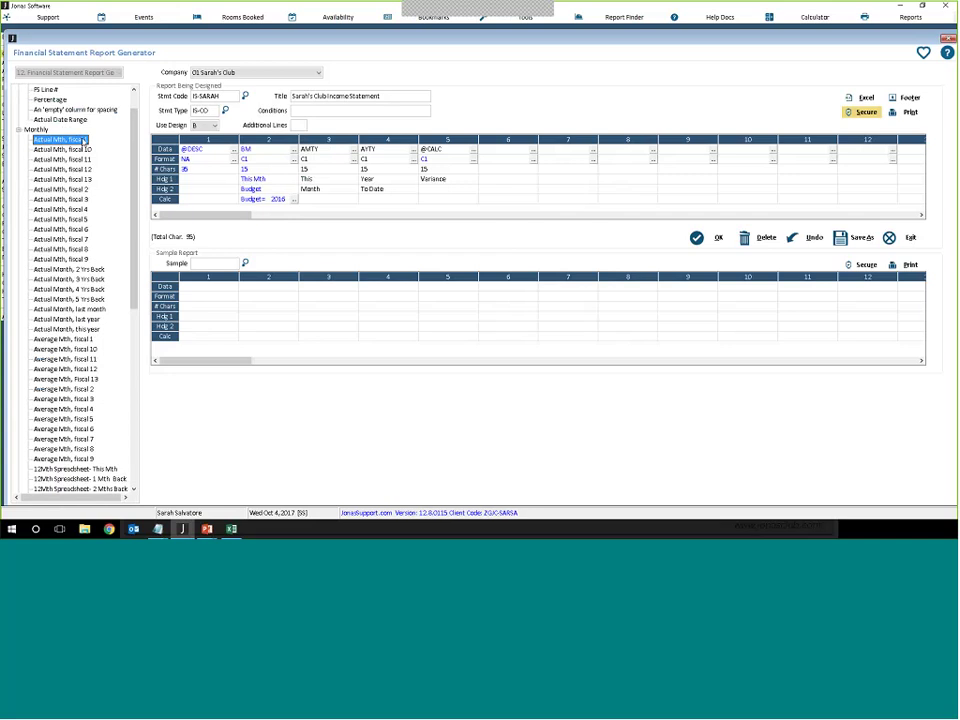
Step: Assign the Monthly data field Actual Month, this year to report column 3
scroll(97, 287, "down", 2)
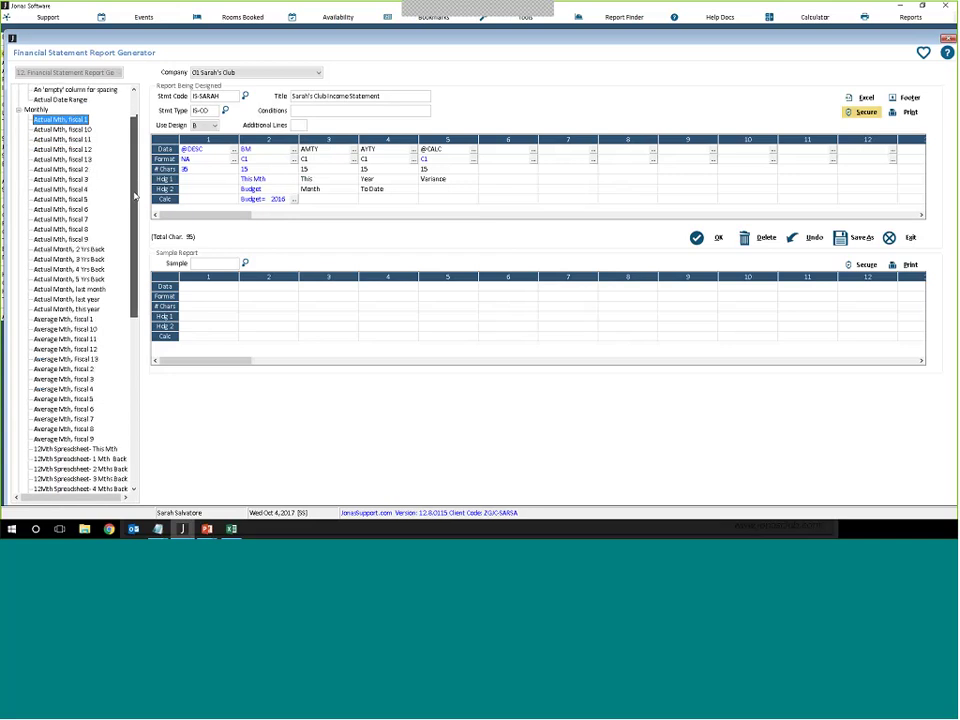
left_click(67, 309)
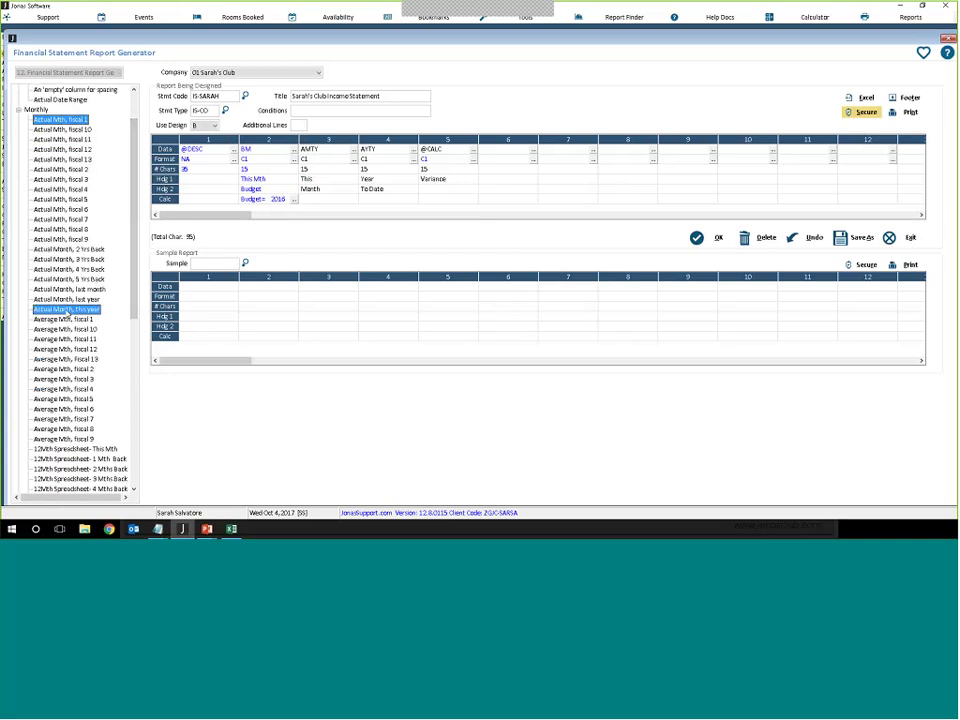
key("Up")
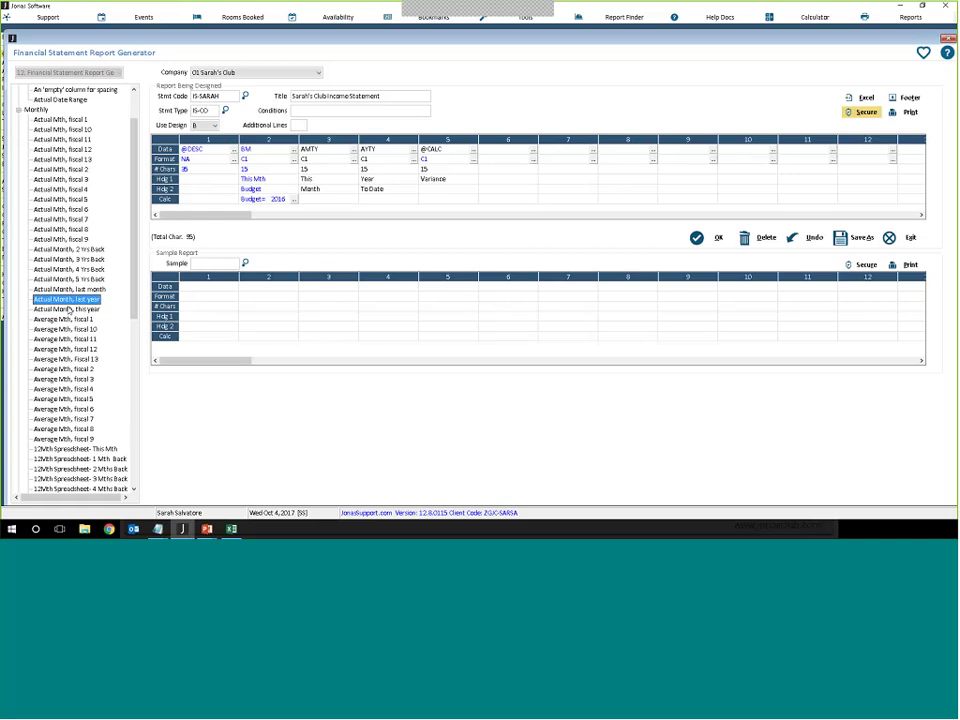
left_click(67, 310)
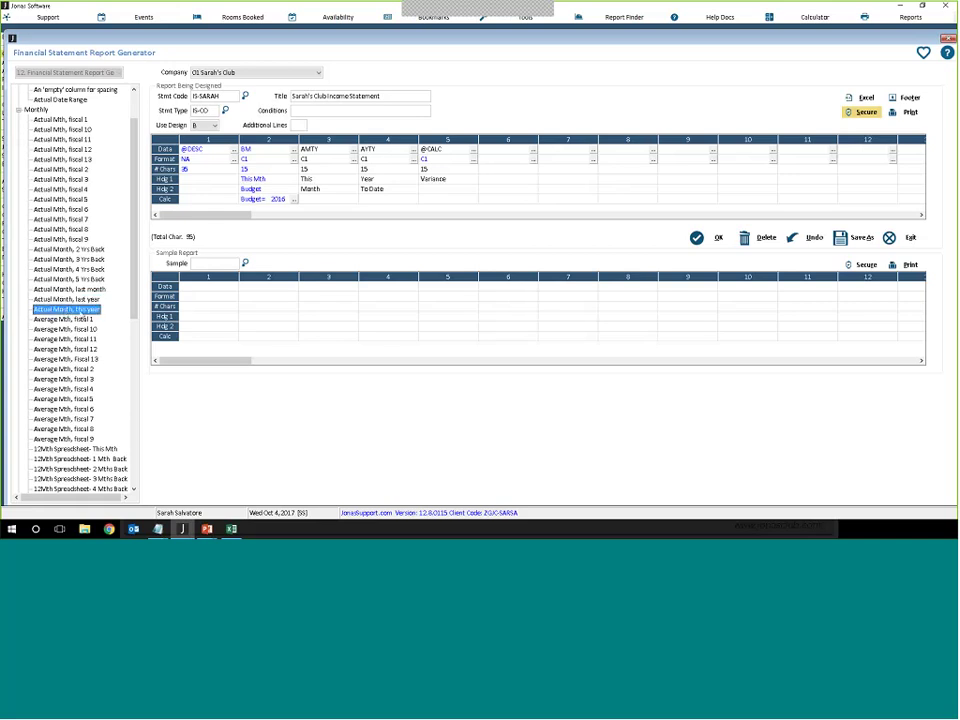
left_click(73, 300)
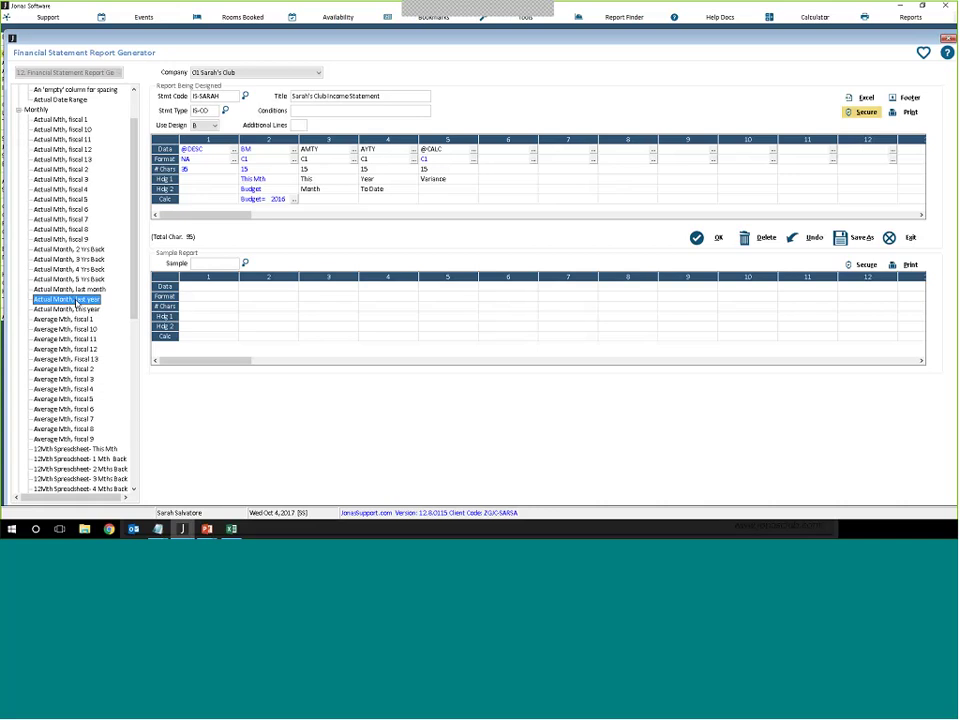
key("Down")
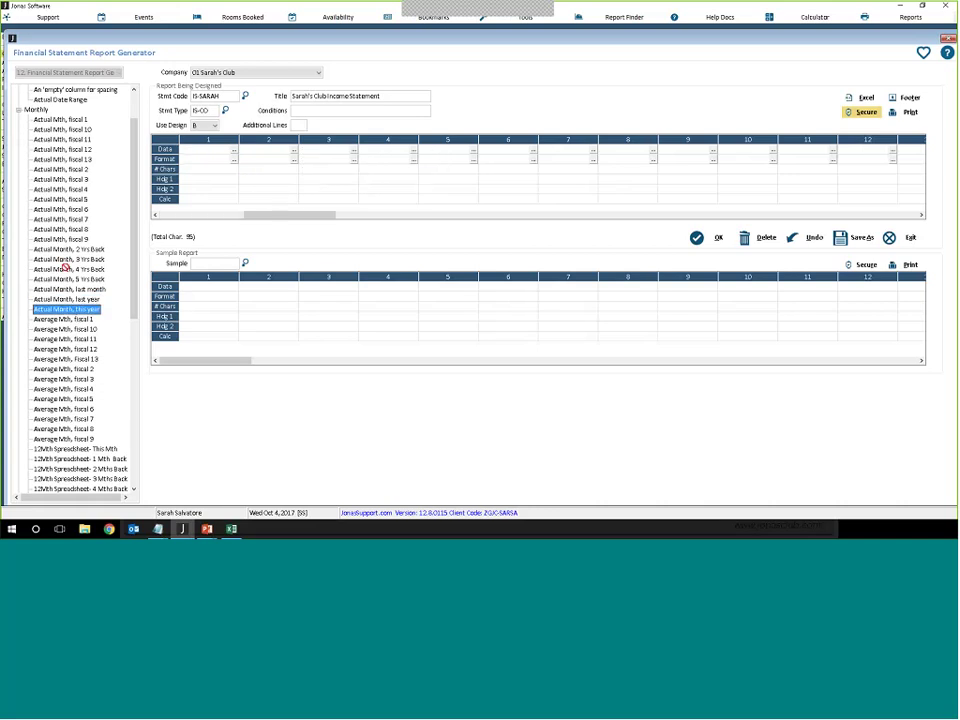
left_click_drag(227, 216, 208, 216)
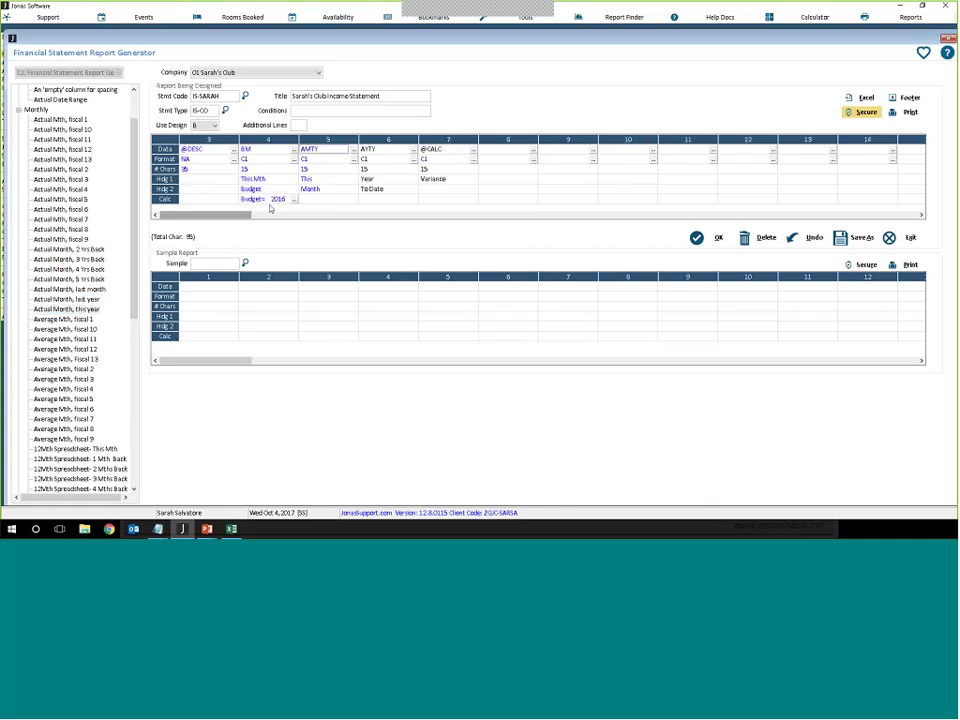
Step: Replace the data in report column 4 with the YTD - This Mth field from the YTD group
left_click(18, 109)
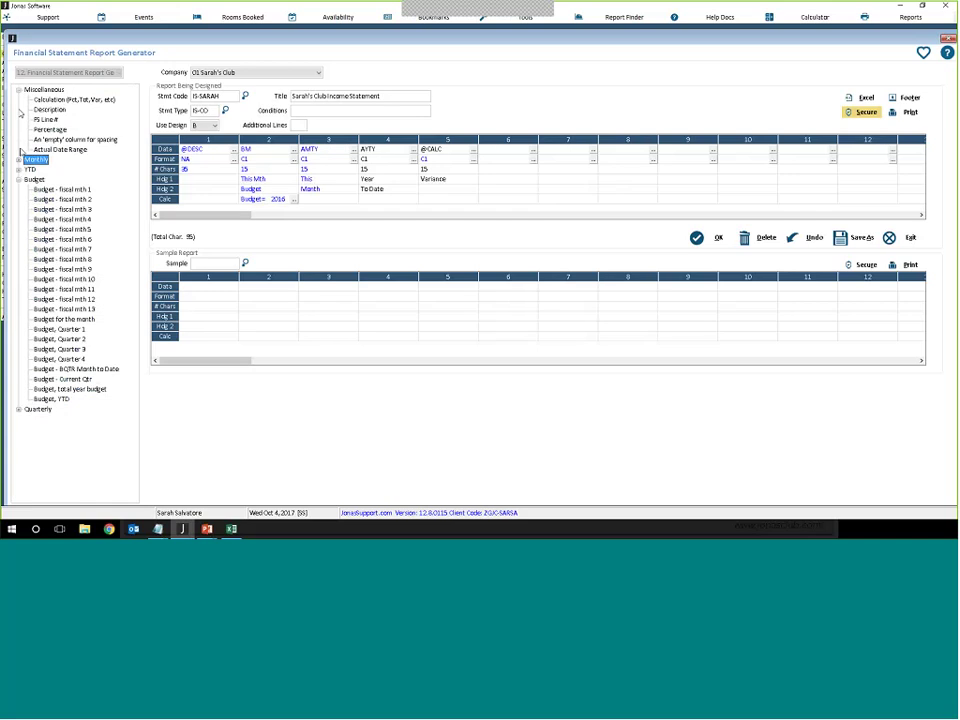
left_click(18, 170)
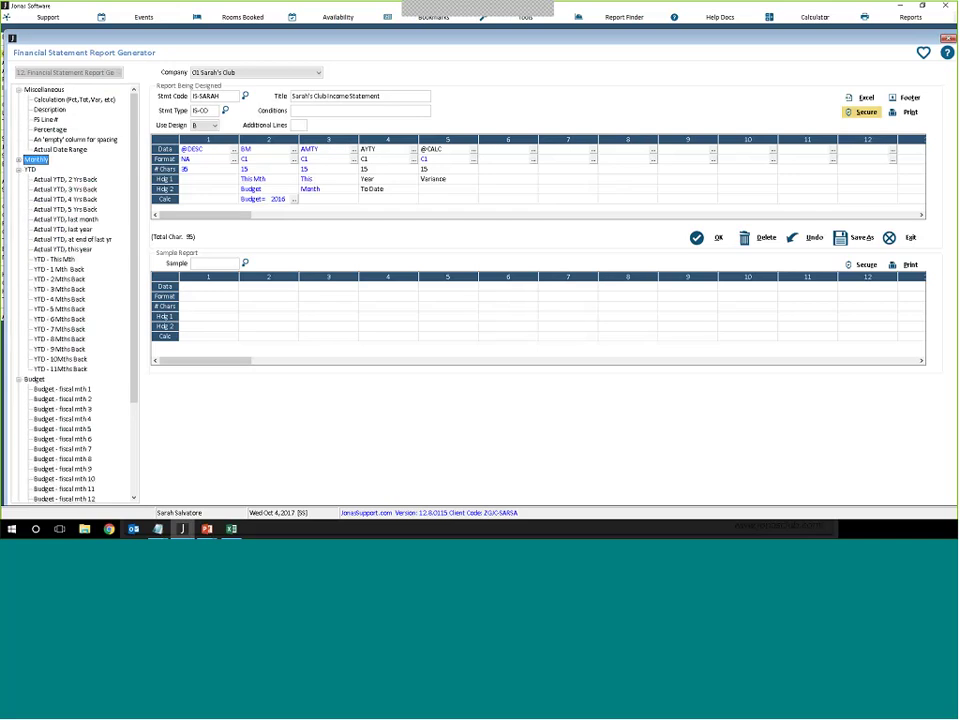
left_click(71, 251)
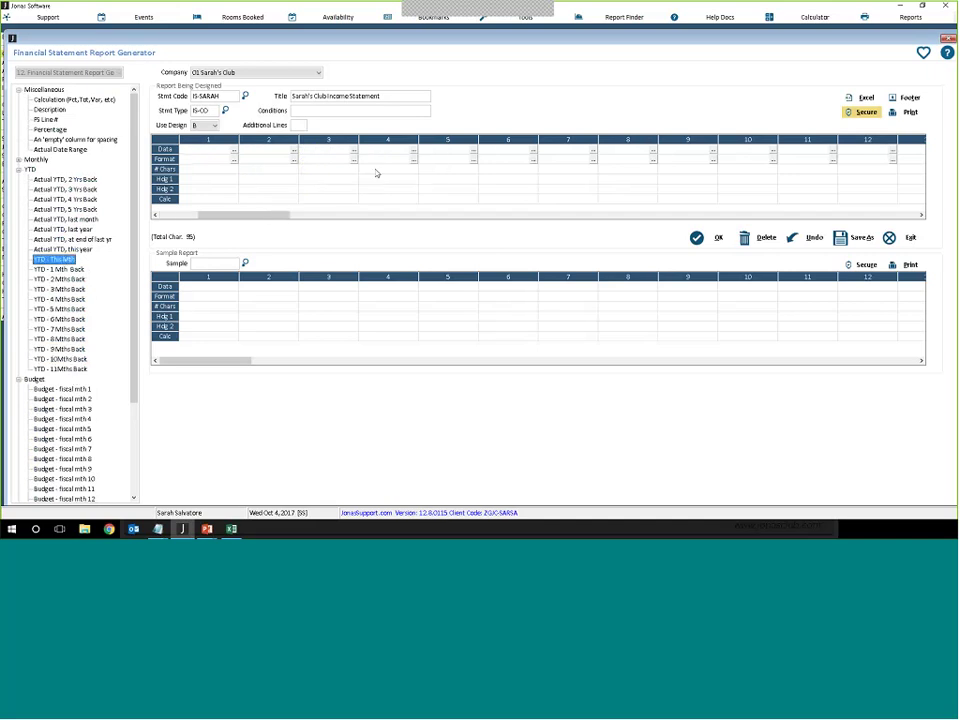
mouse_move(222, 215)
left_mouse_down()
mouse_move(253, 222)
mouse_move(229, 209)
left_mouse_up()
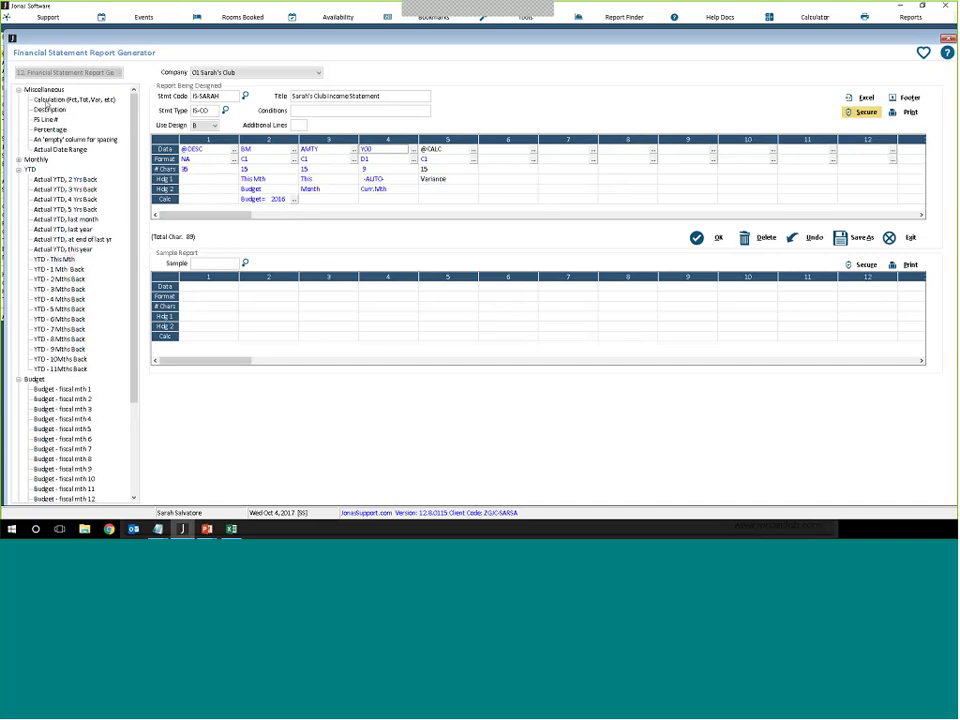
Step: Assign the Calculation field to report column 5 and set its second heading line to Variance
left_click_drag(47, 102, 433, 185)
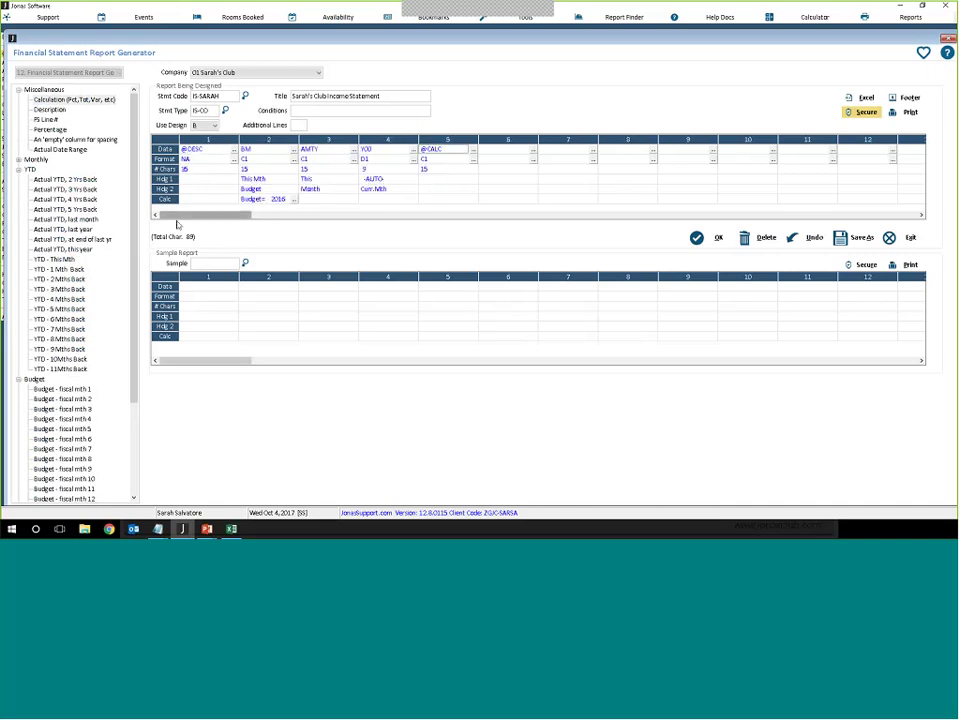
left_click(458, 201)
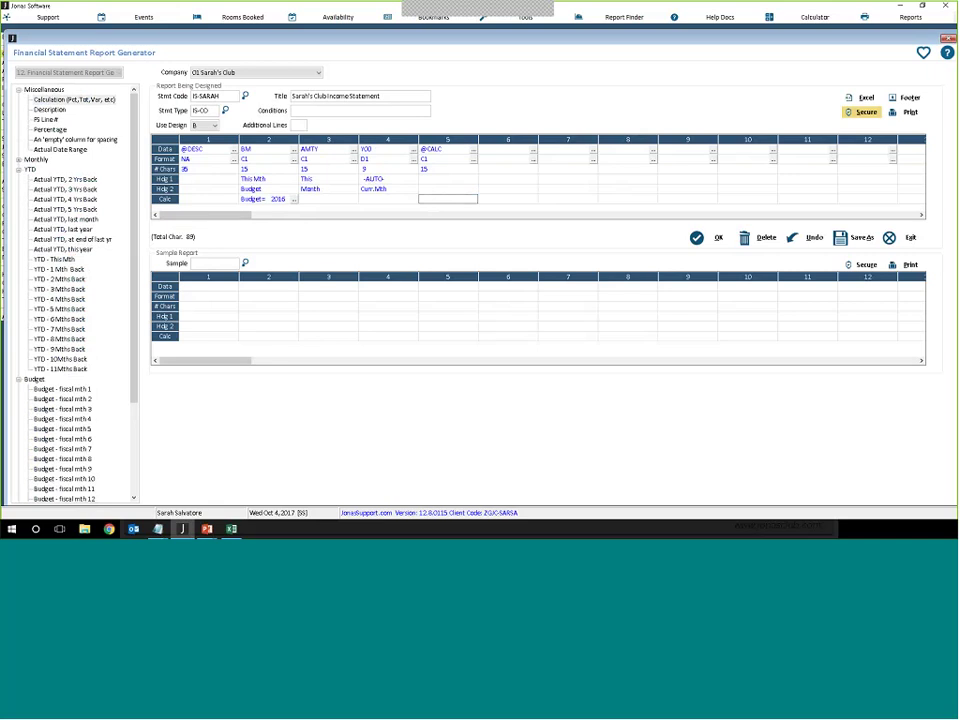
left_click(443, 190)
type("Variance")
Step: Enter the formula C3-C2 as the calculation for the Variance column
left_click(446, 202)
type("C3")
type("-C2")
left_click(498, 198)
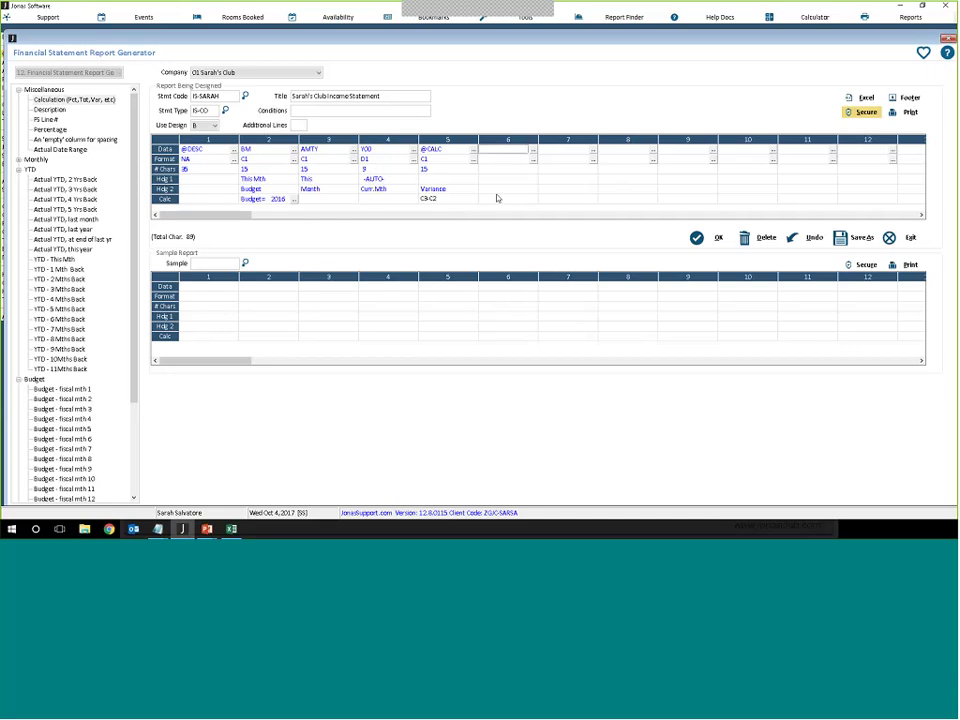
Step: Change the Variance column's calculation to (C3-C2)/100
left_click(463, 202)
left_click(463, 202)
key("Home")
type("(")
left_click(473, 201)
type("/100")
key("Tab")
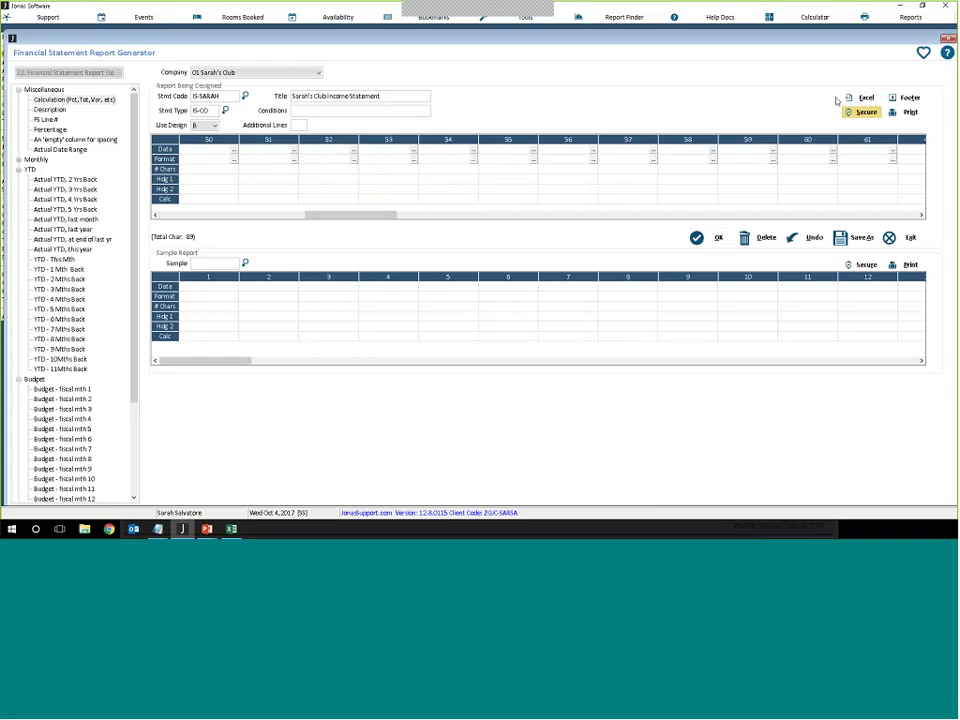
Step: Examine the Excel path and worksheet options for outputting the IS-SARAH report, and leave without saving changes
left_click(868, 99)
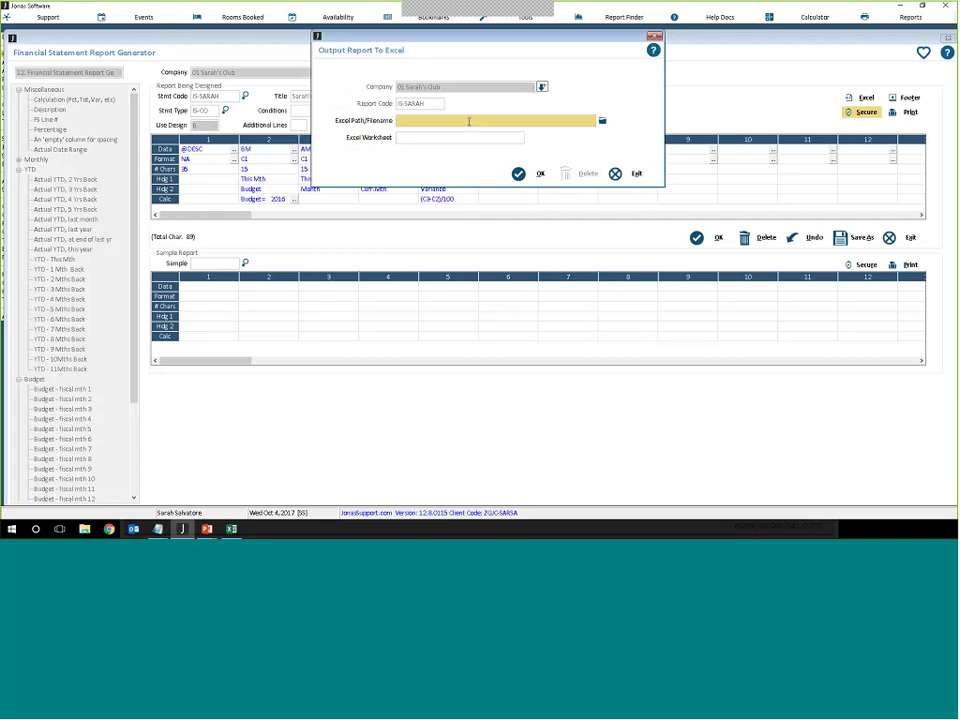
left_click(469, 121)
left_click(635, 173)
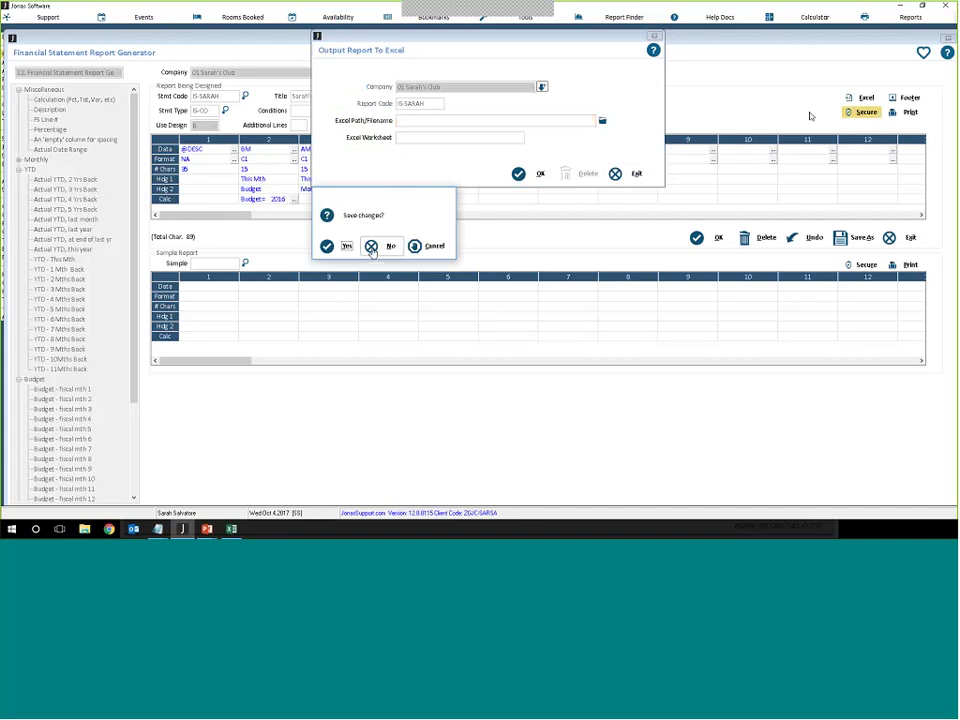
left_click(373, 250)
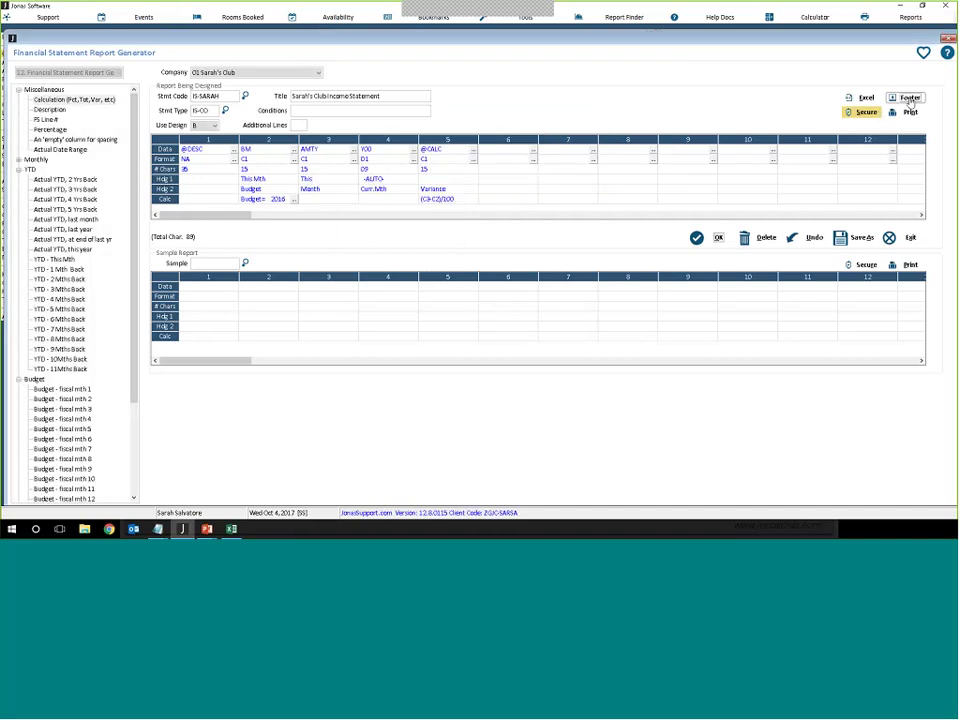
Step: Set the report footer to override the system default, with no footer fields chosen
left_click(904, 97)
left_click(420, 119)
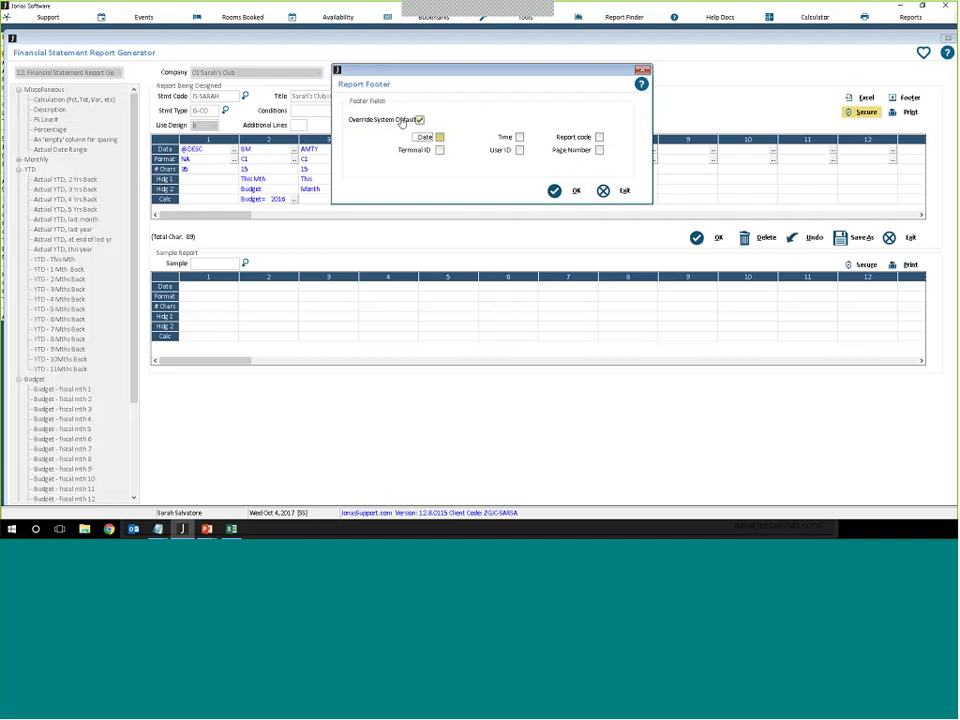
left_click(554, 190)
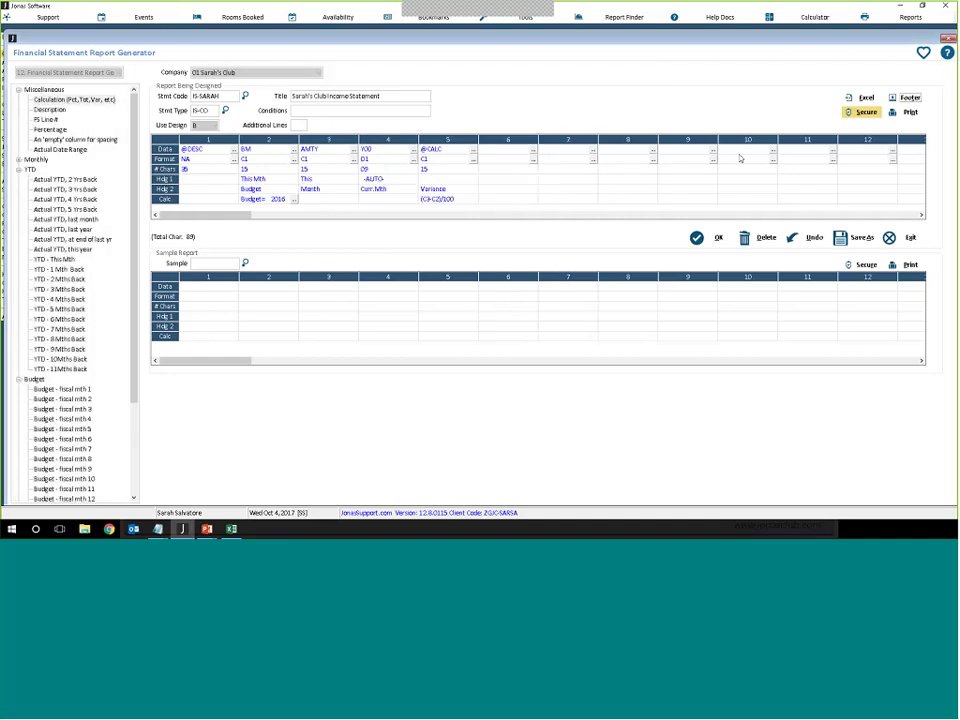
Step: Secure the report while allowing other users to edit the design and print the report
left_click(862, 111)
left_click_drag(478, 121, 622, 61)
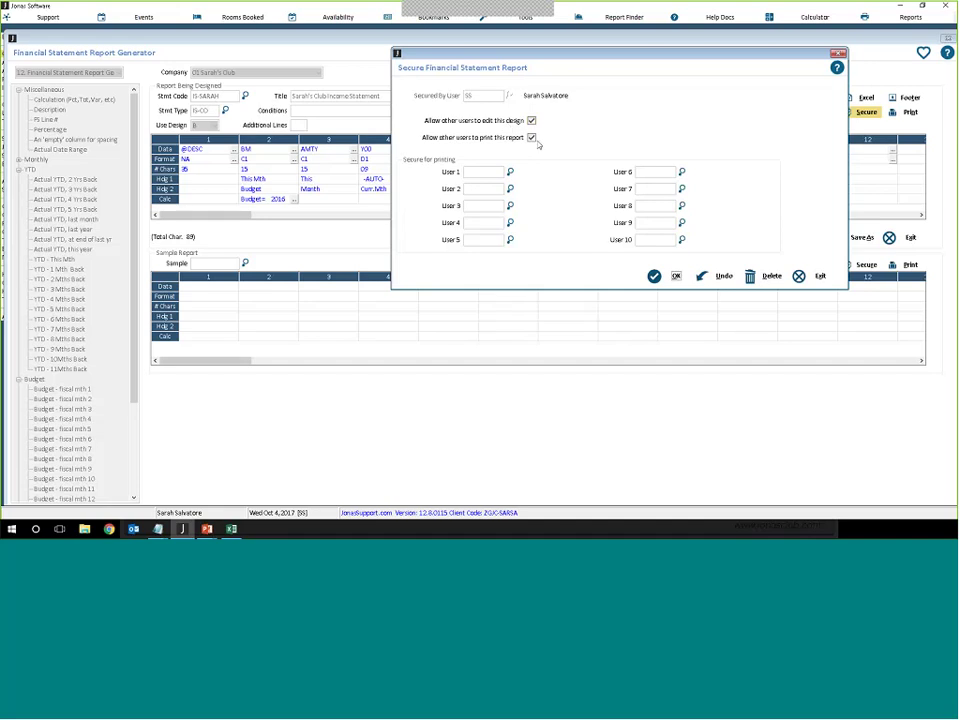
left_click(531, 137)
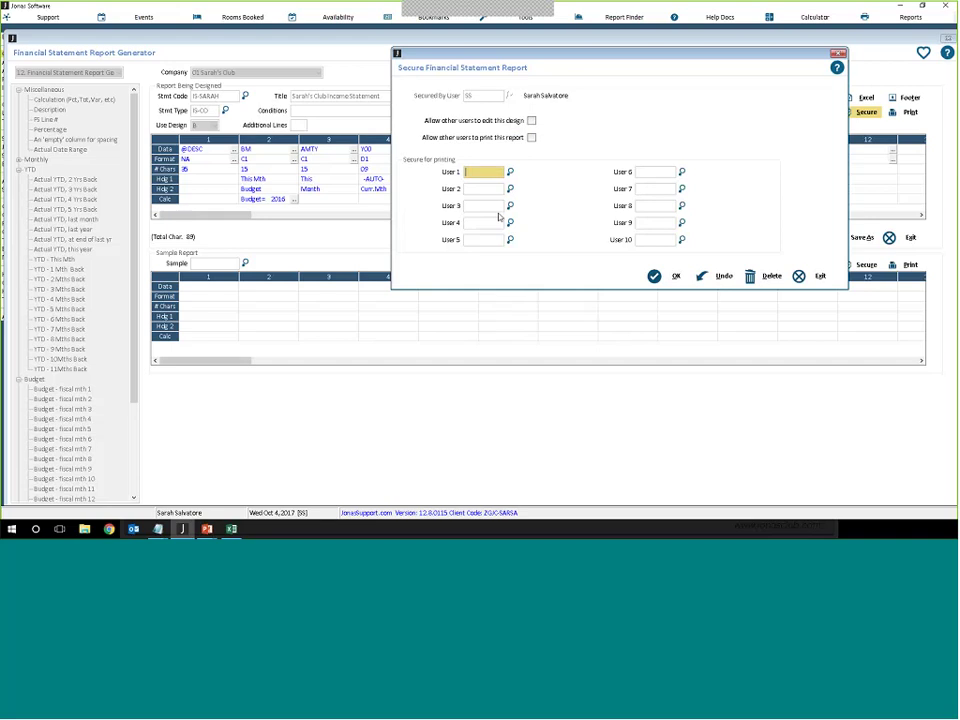
left_click(531, 137)
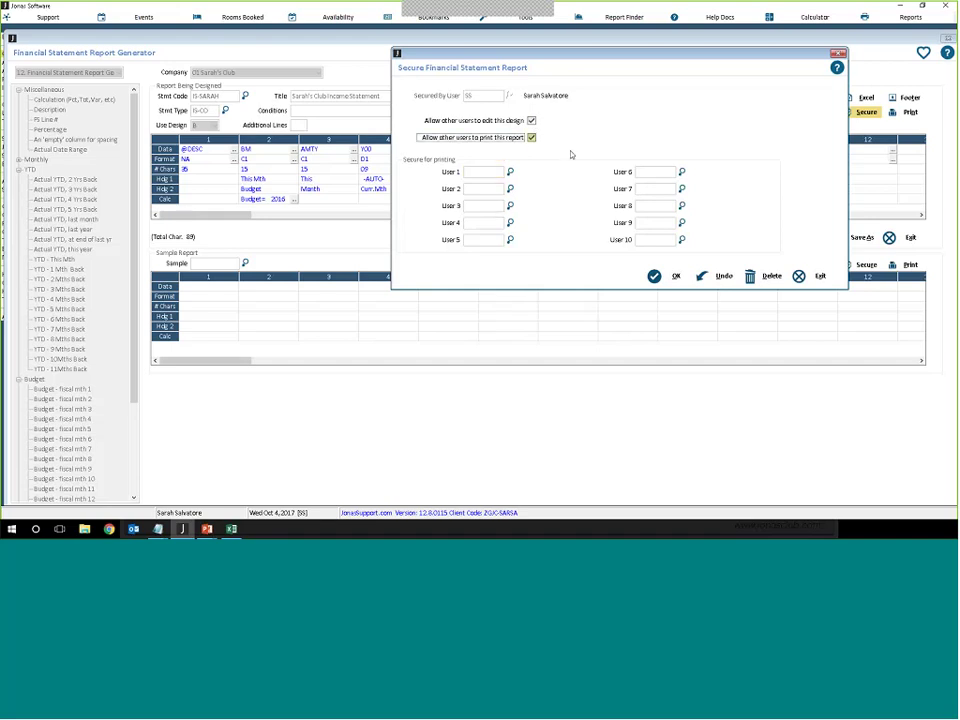
left_click(660, 276)
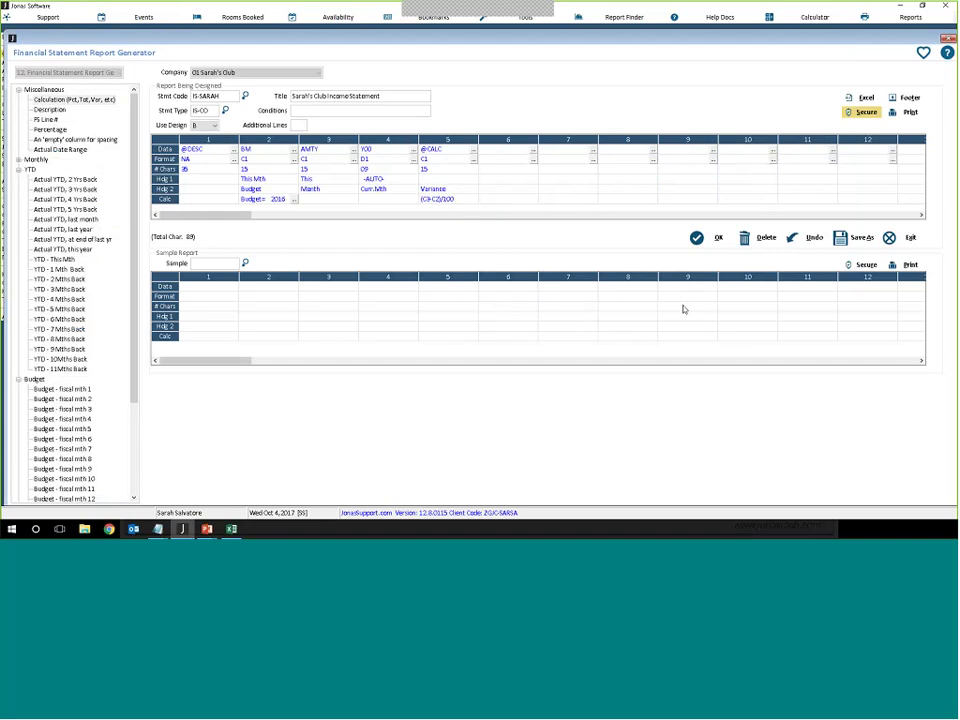
Step: Save the IS-SARAH statement design and leave the Financial Statement Report Generator
left_click(716, 240)
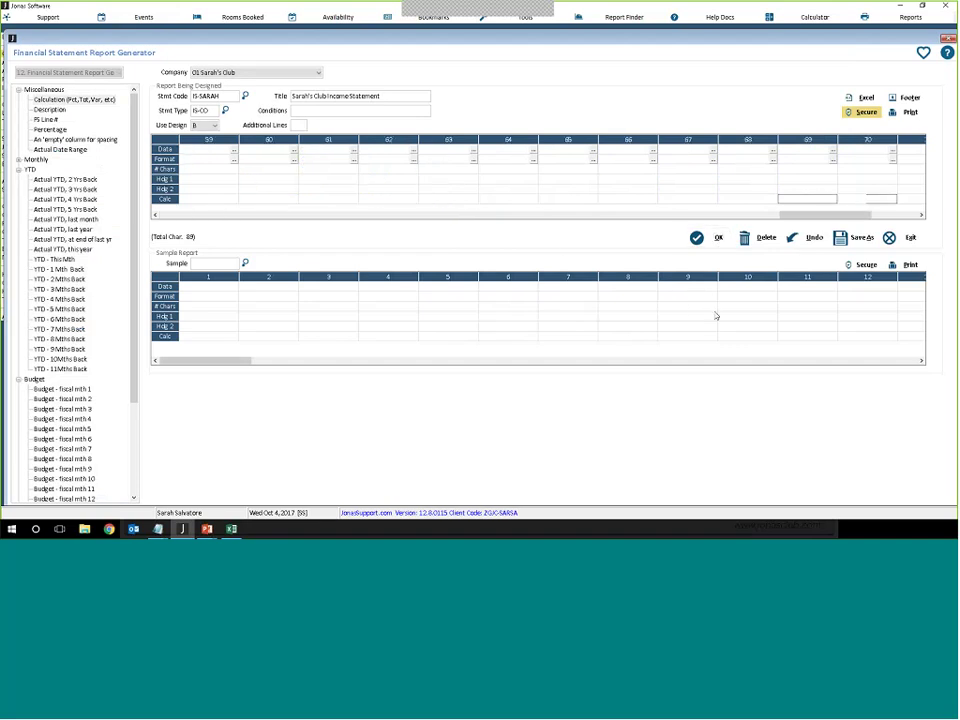
left_click(694, 112)
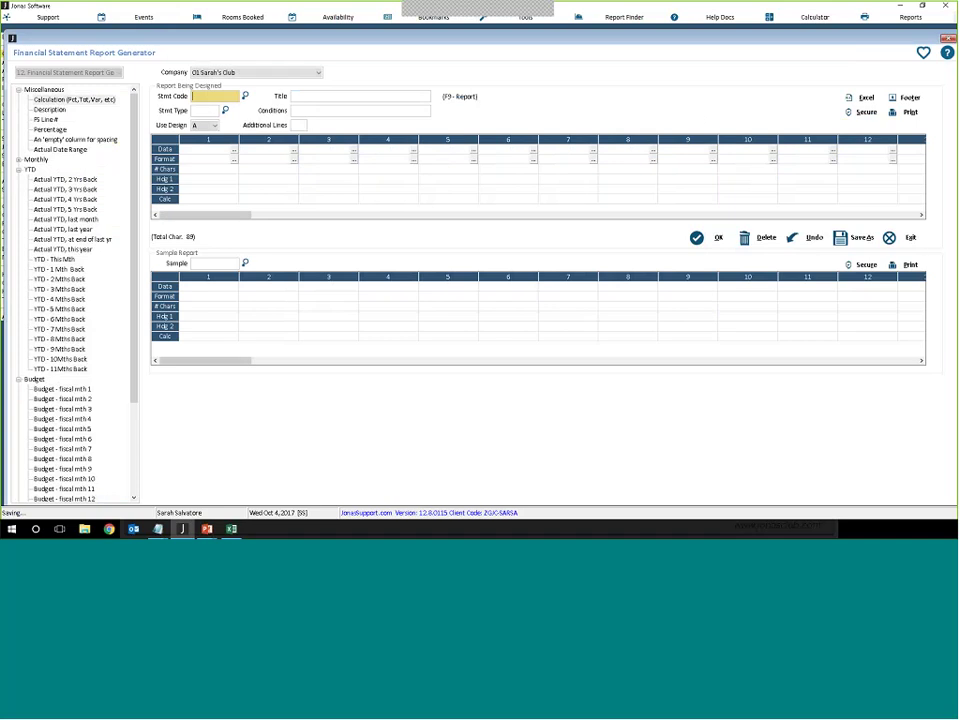
key("Escape")
Step: Open the General Ledger company financial statements report and select statement IS-SARAH for printing
mouse_move(112, 71)
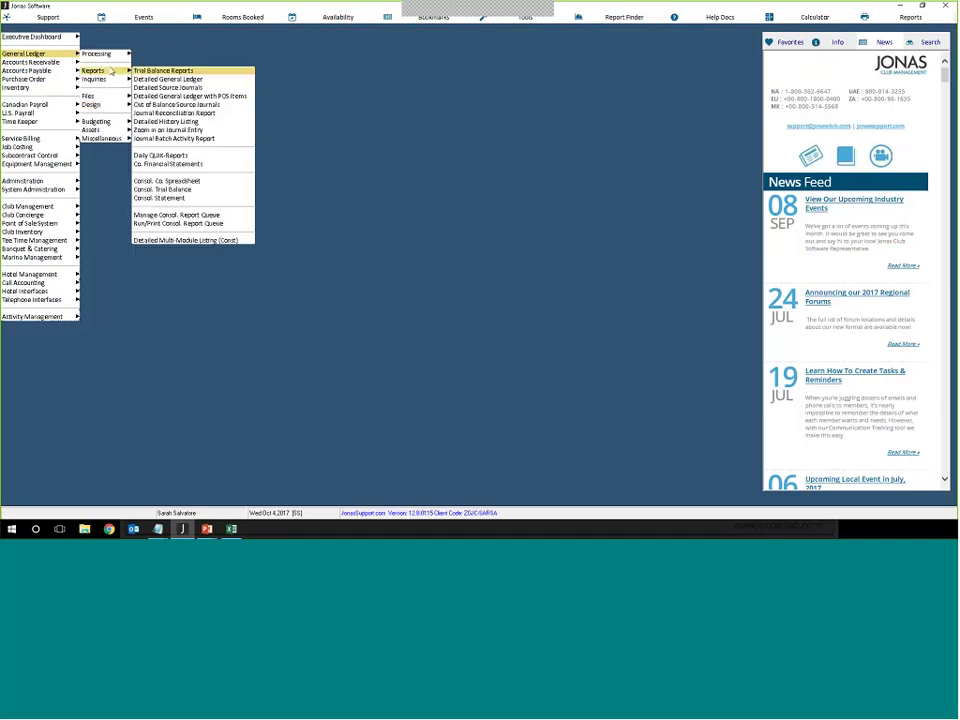
left_click(170, 164)
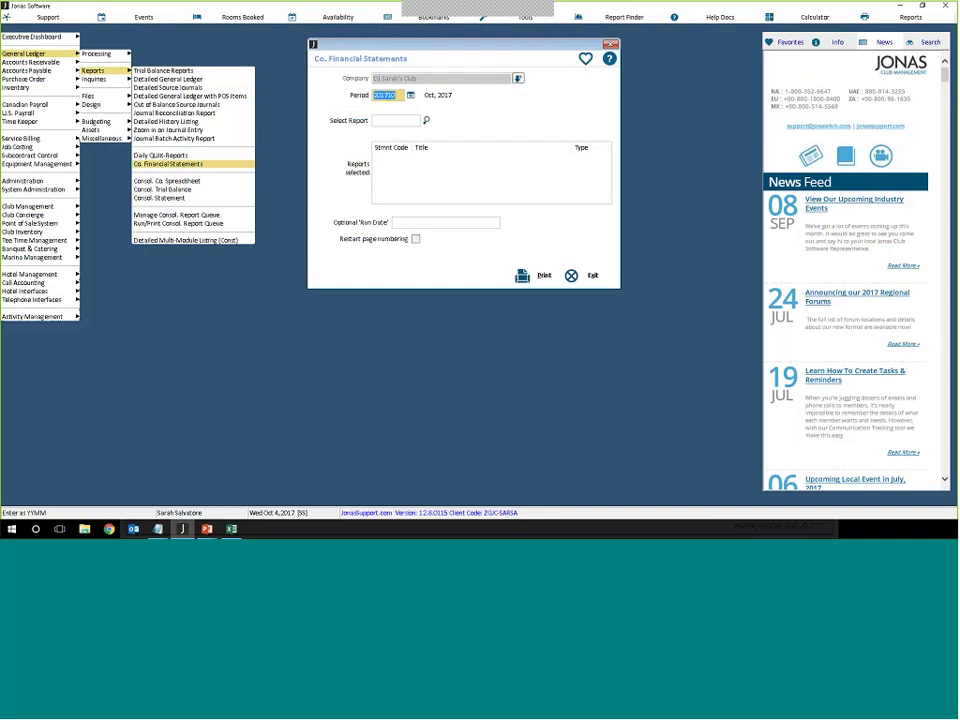
left_click(426, 120)
left_click(346, 165)
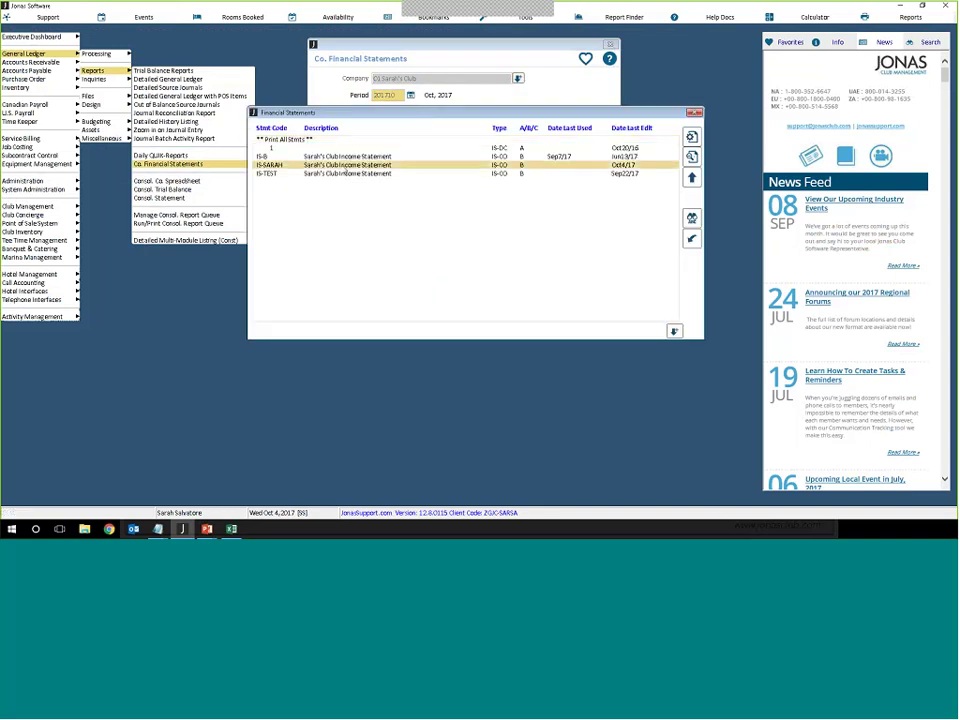
double_click(346, 165)
Step: Display the October 2017 income statement on screen and examine its revenue, department total, expense and net income sections
left_click(535, 278)
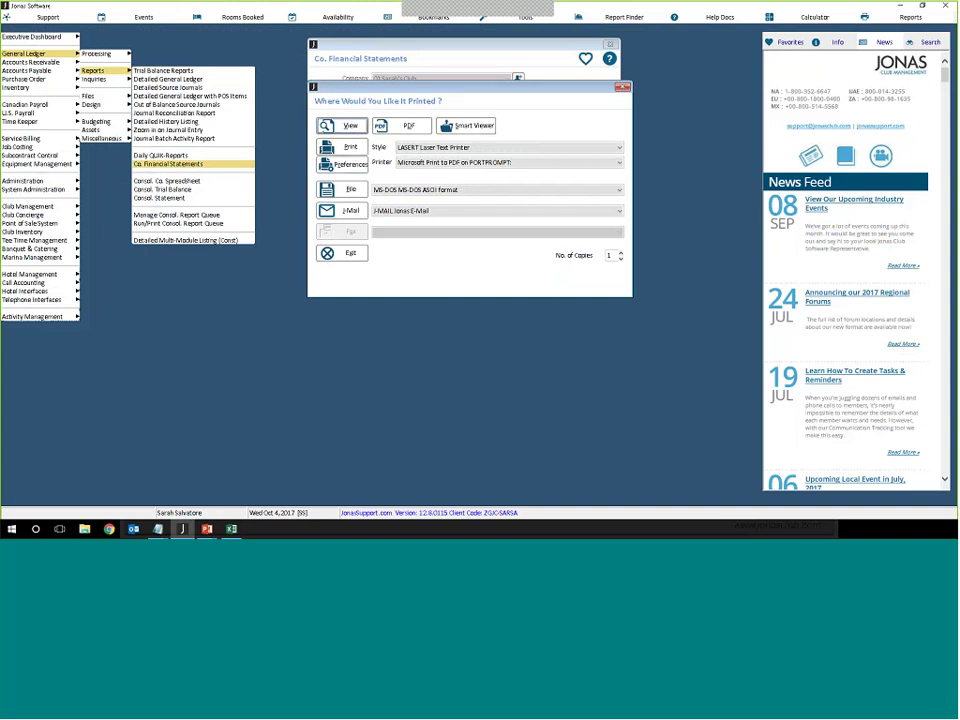
left_click(351, 149)
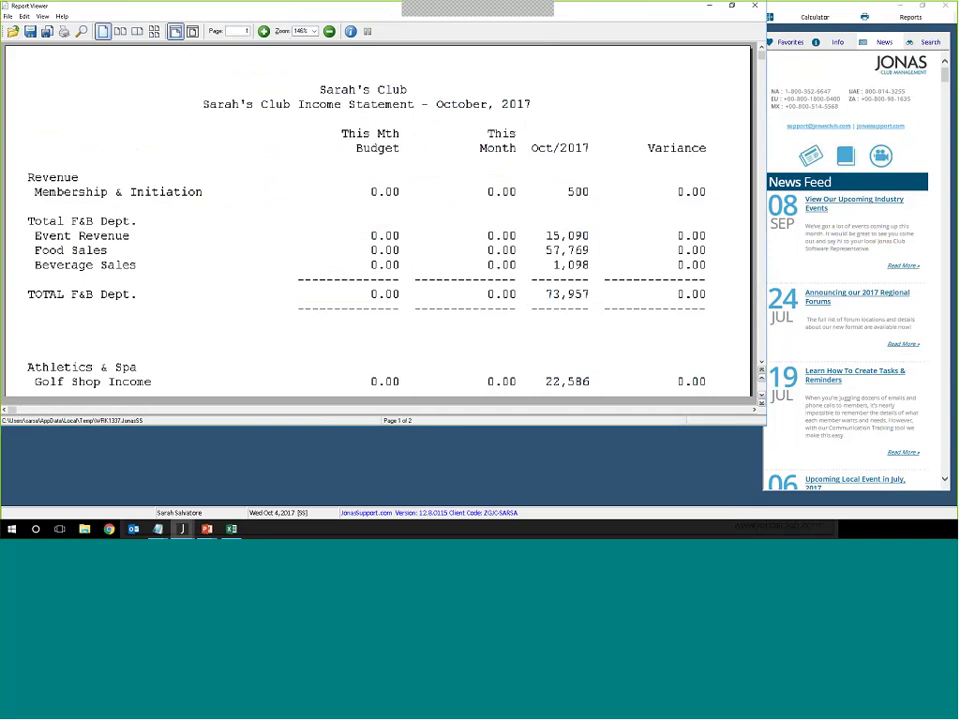
scroll(463, 255, "down", 4)
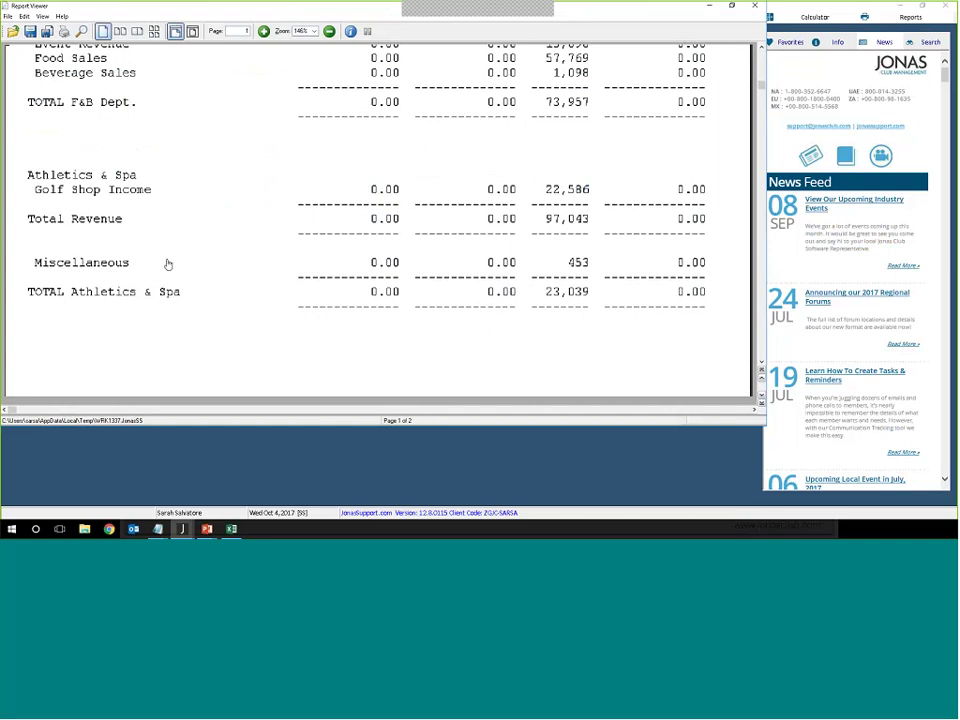
scroll(343, 313, "down", 3)
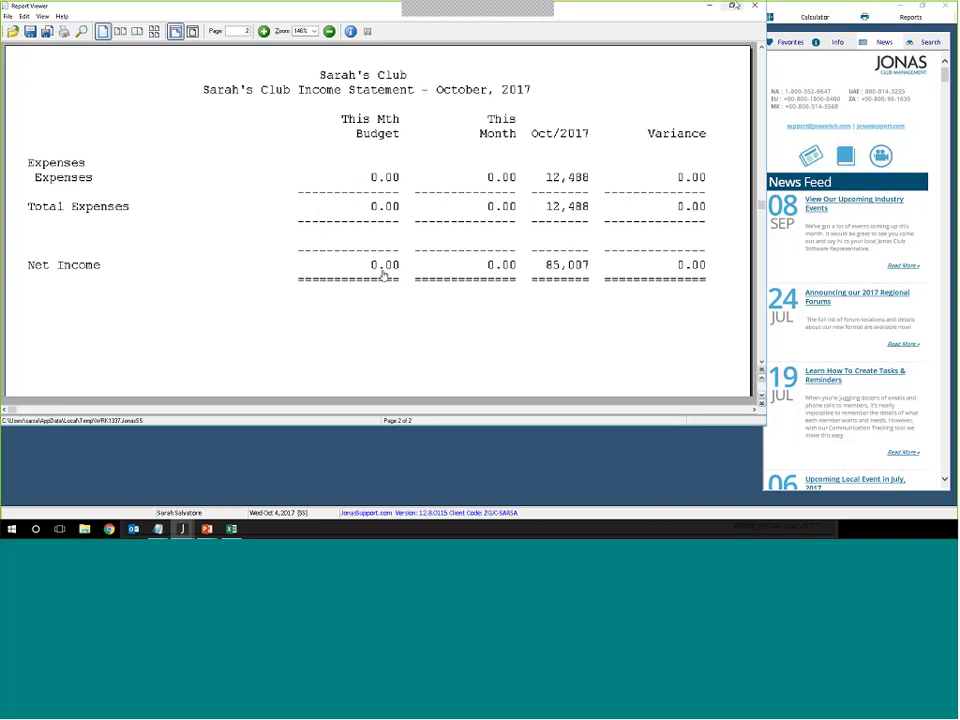
scroll(484, 222, "up", 3)
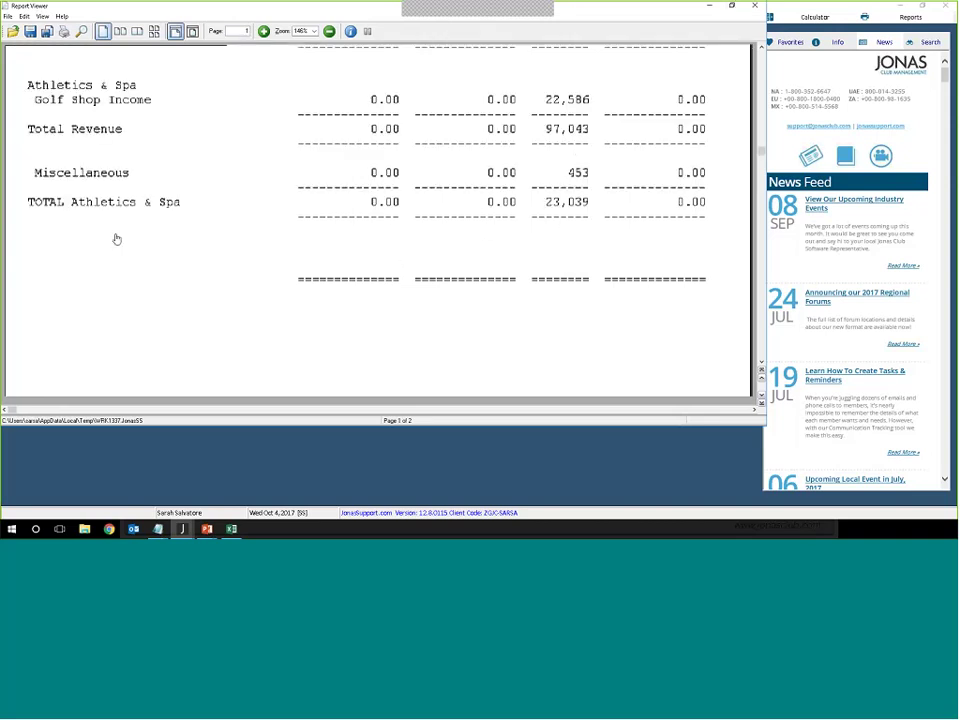
scroll(116, 239, "down", 3)
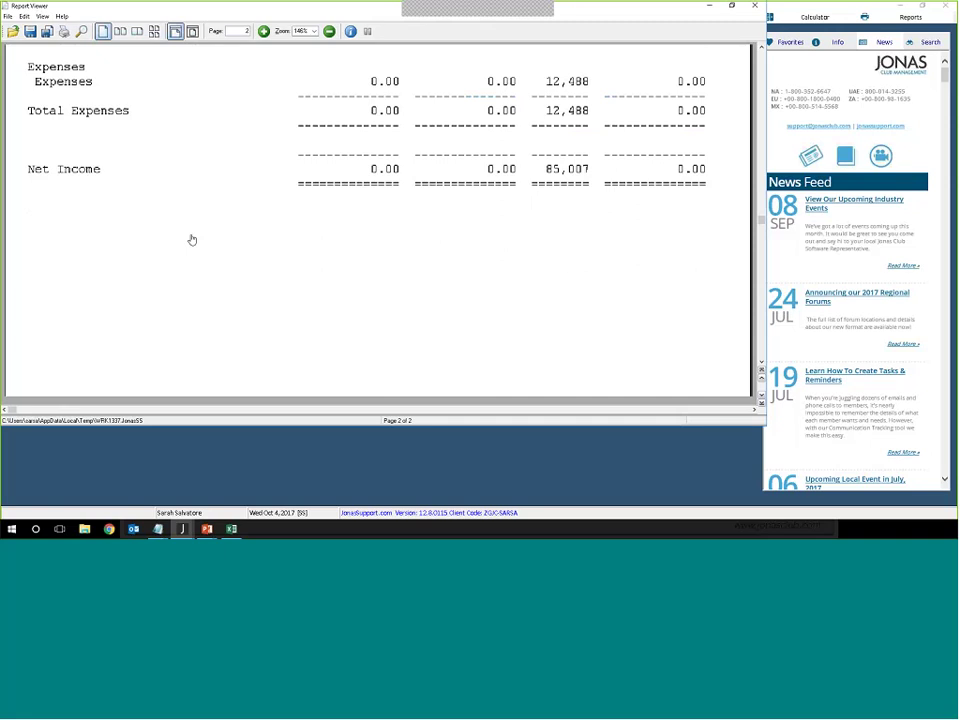
Step: Return to the start of the October 2017 income statement and close the displayed report
scroll(446, 264, "up", 5)
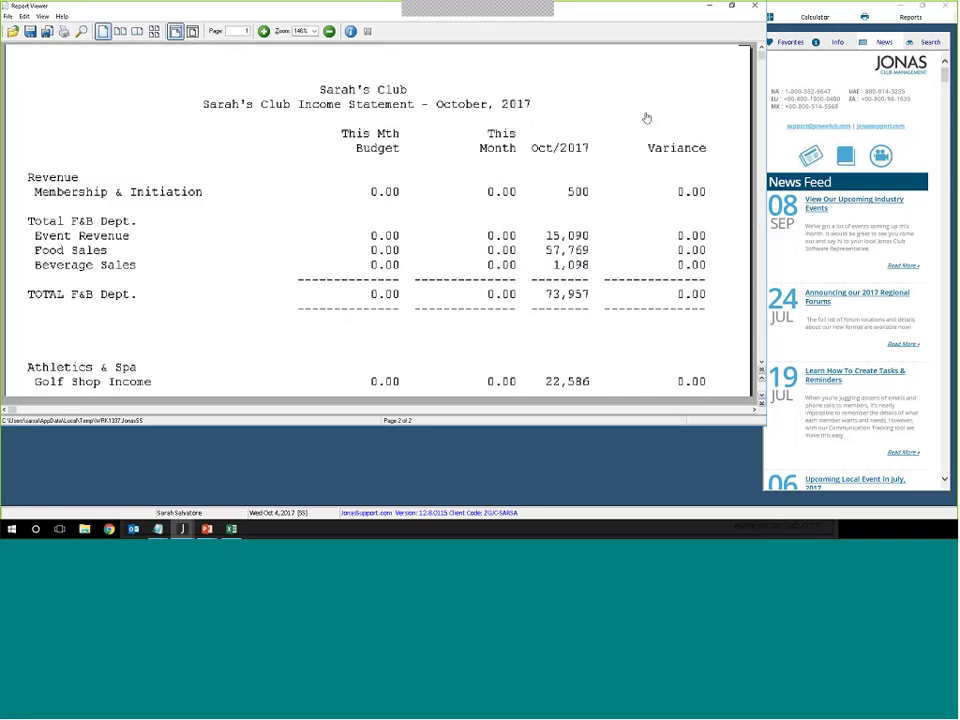
left_click(756, 8)
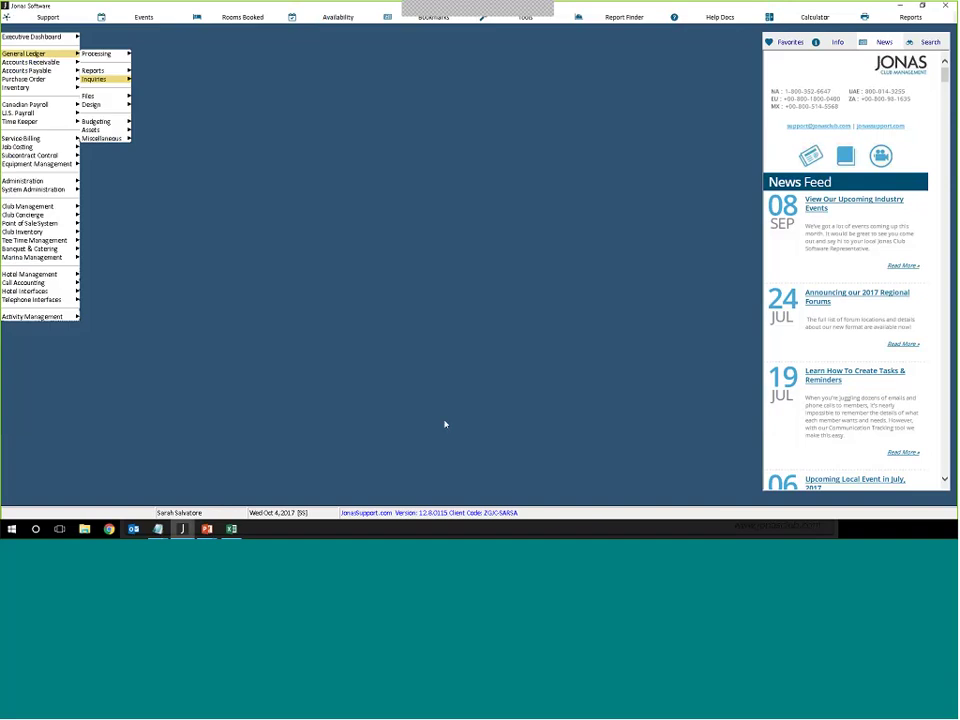
Step: Open the General Ledger utility for changing budget codes in financial statements, look over its options and exit it
left_click(114, 97)
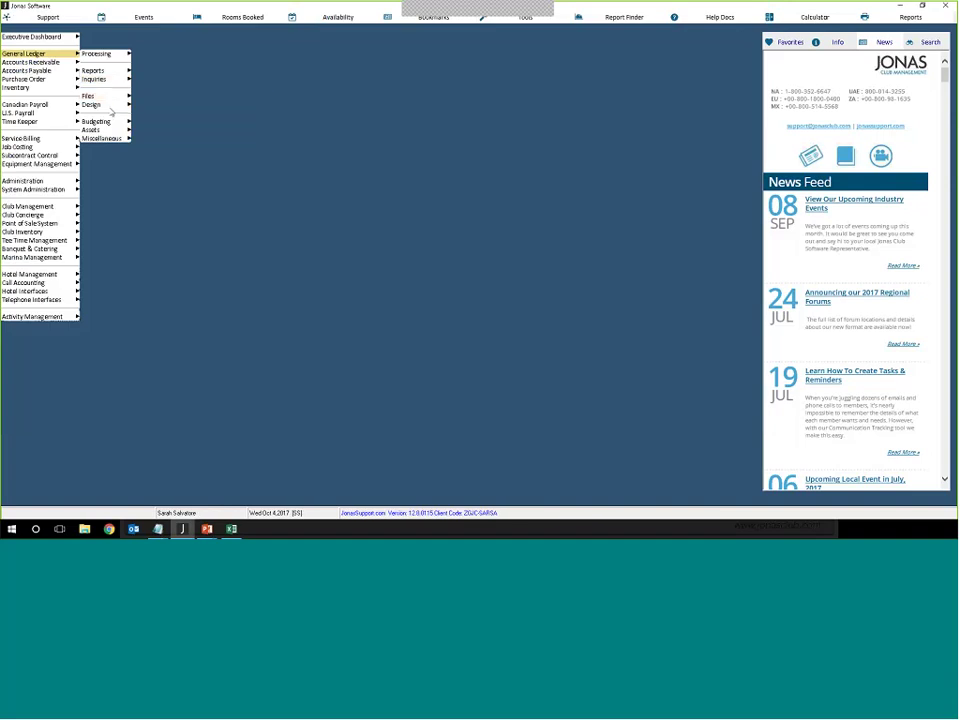
left_click(108, 106)
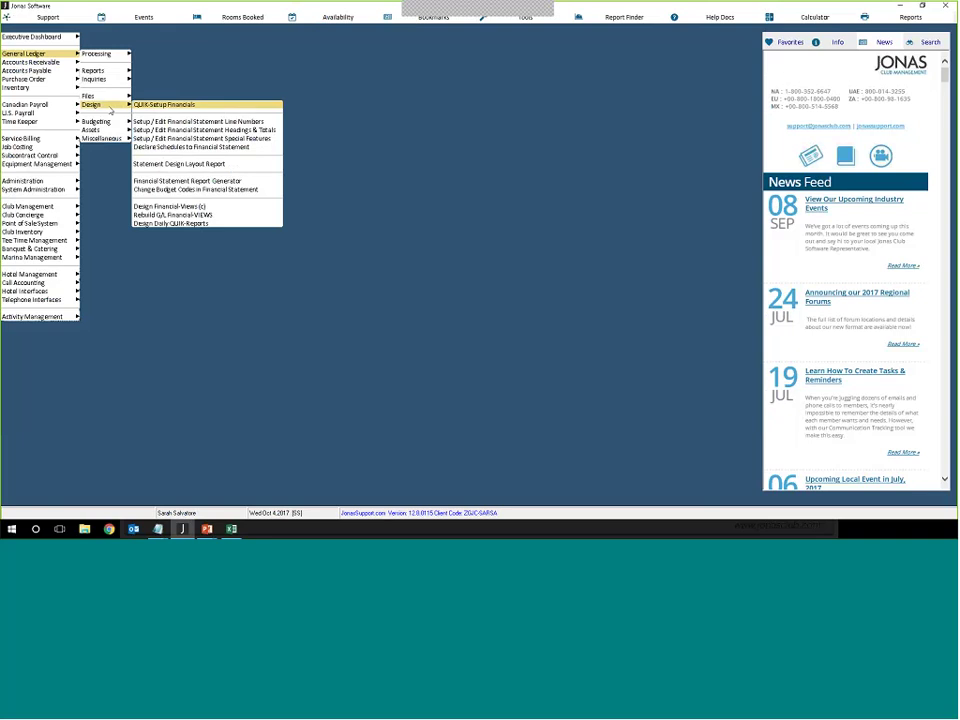
left_click(109, 108)
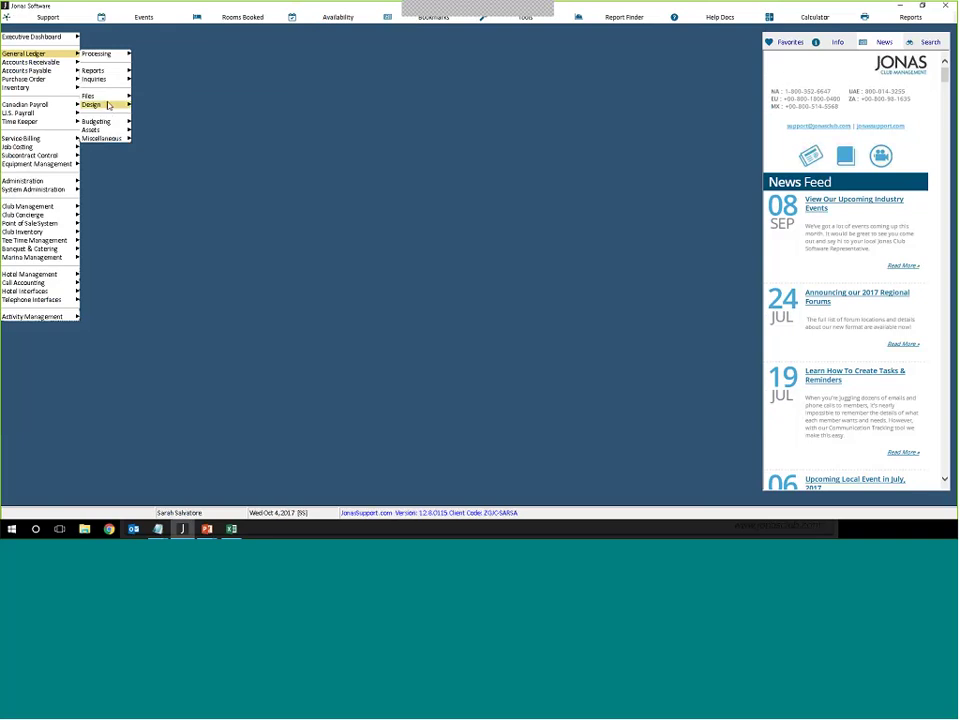
left_click(108, 105)
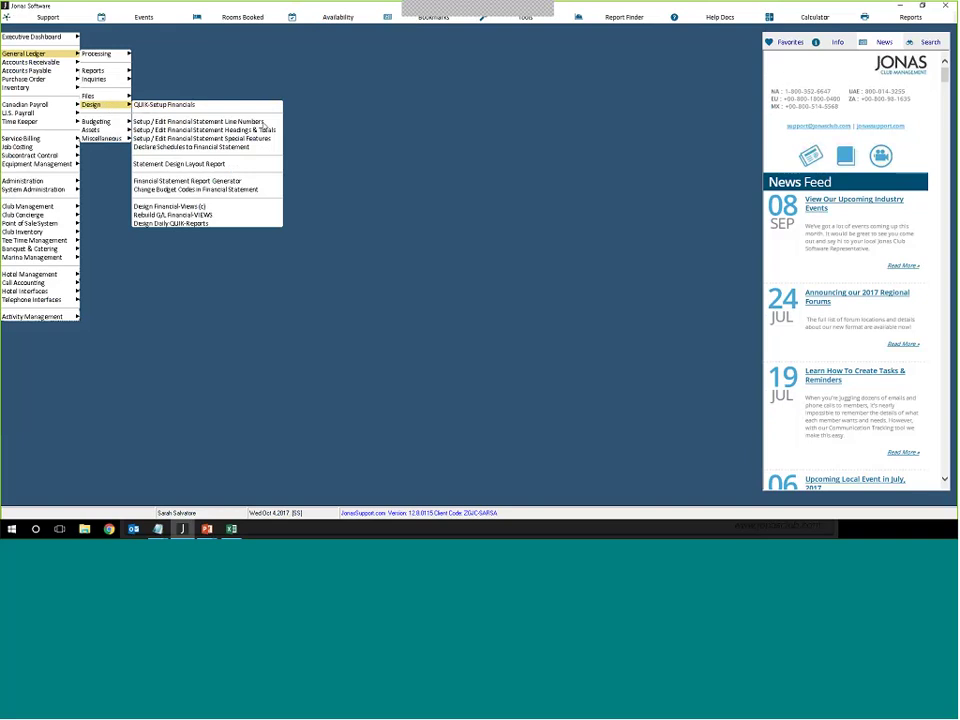
left_click(195, 189)
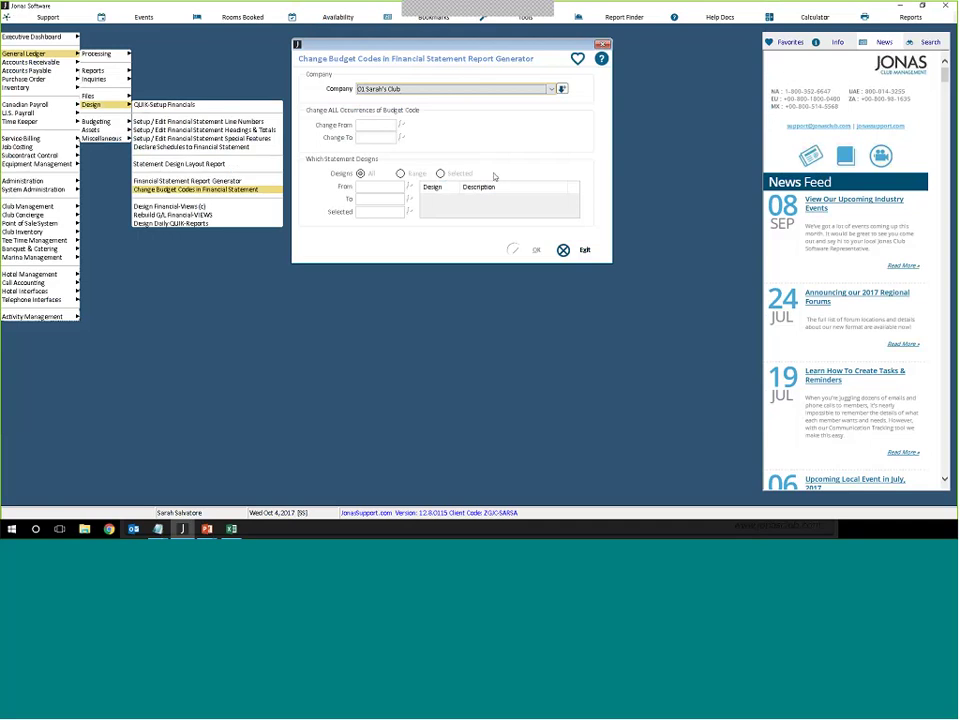
left_click(564, 251)
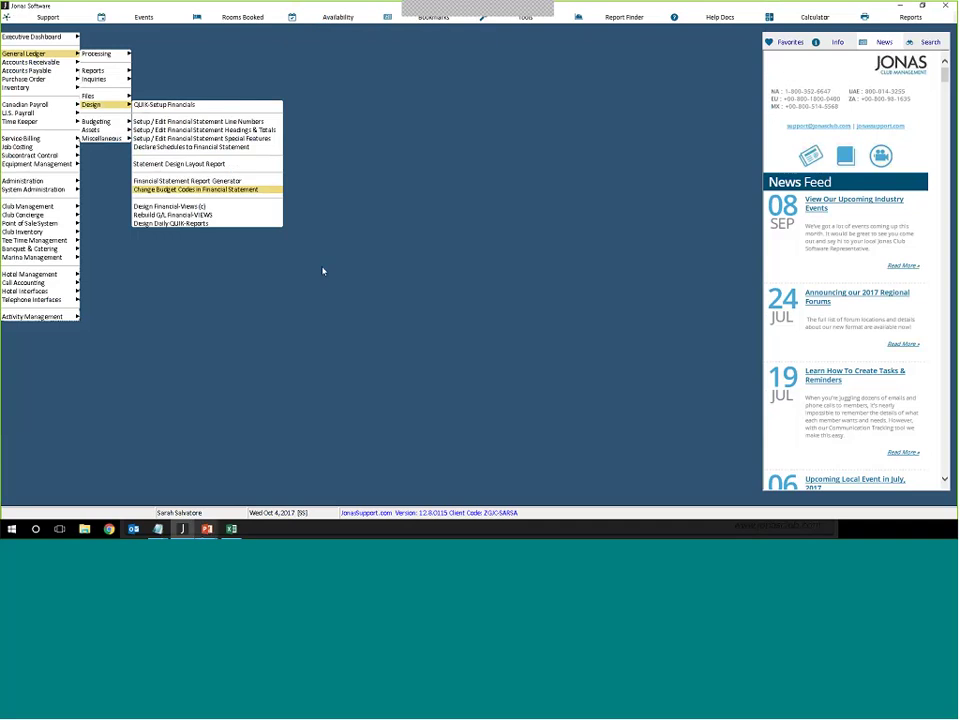
Step: Switch to the PowerPoint presentation and show the slide about maintaining financial statements
mouse_move(206, 528)
left_click(328, 495)
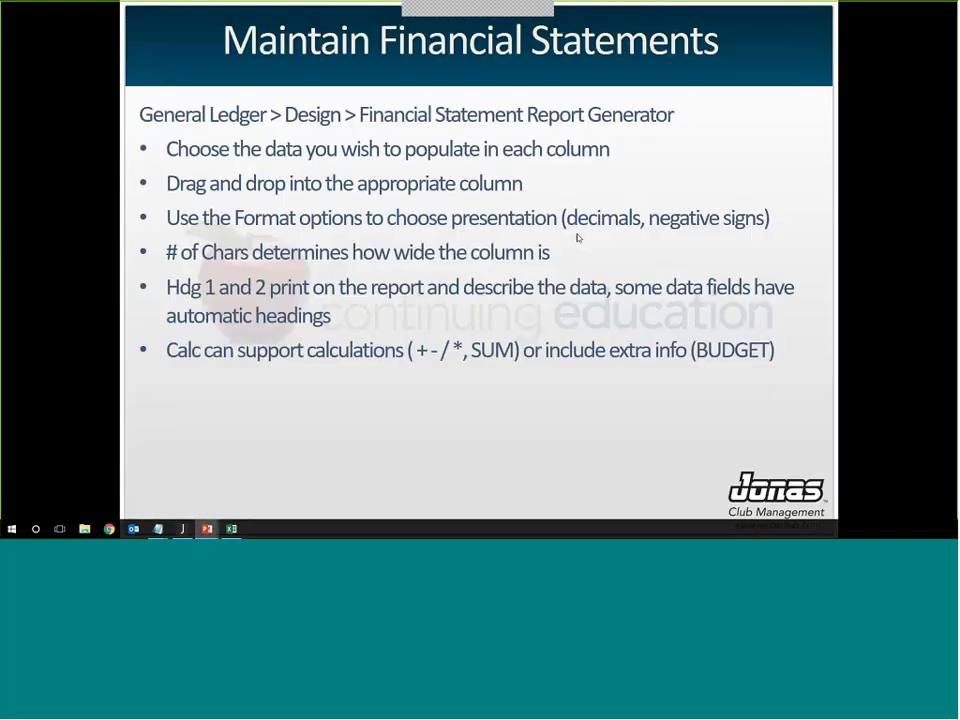
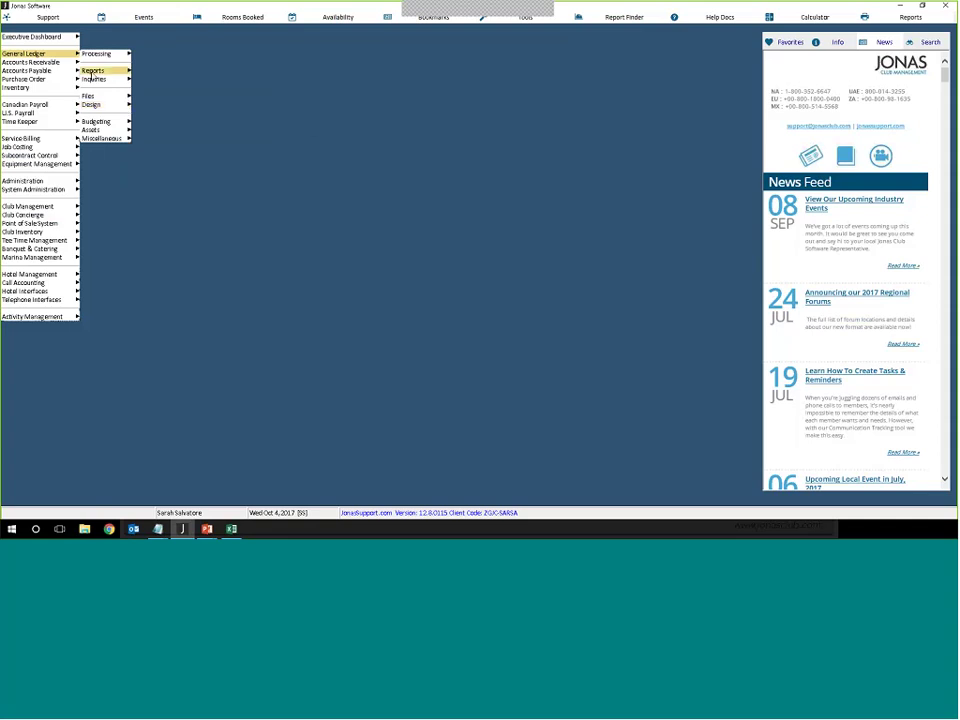
Step: Open the chart of accounts setup for company 01 Sarah's Club and load account 4150 Event Beverage
mouse_move(100, 70)
mouse_move(100, 98)
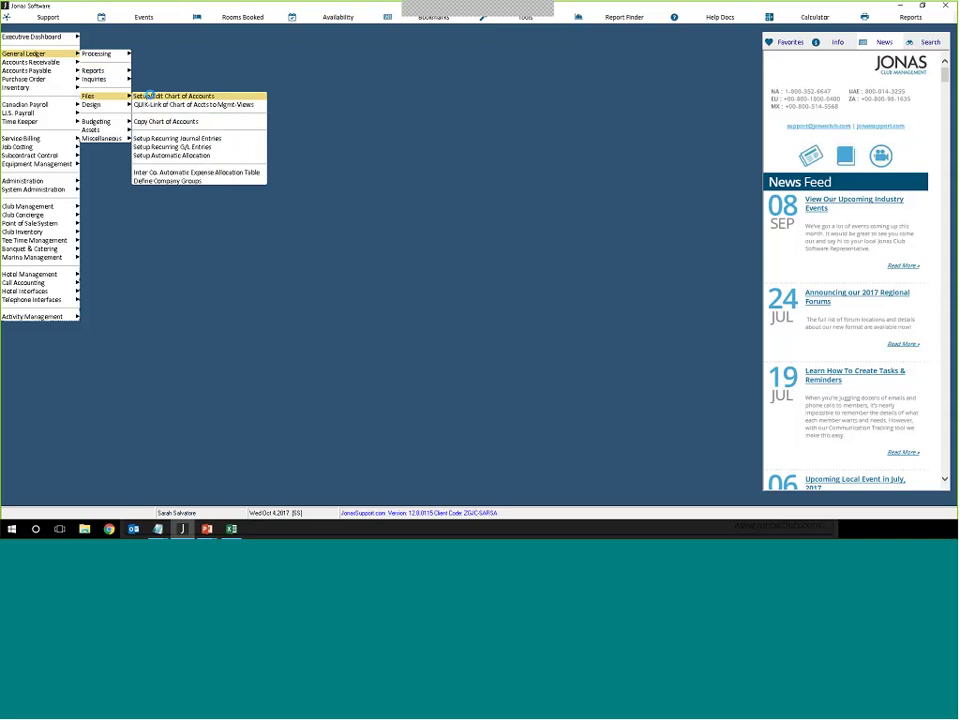
left_click(195, 97)
key("Return")
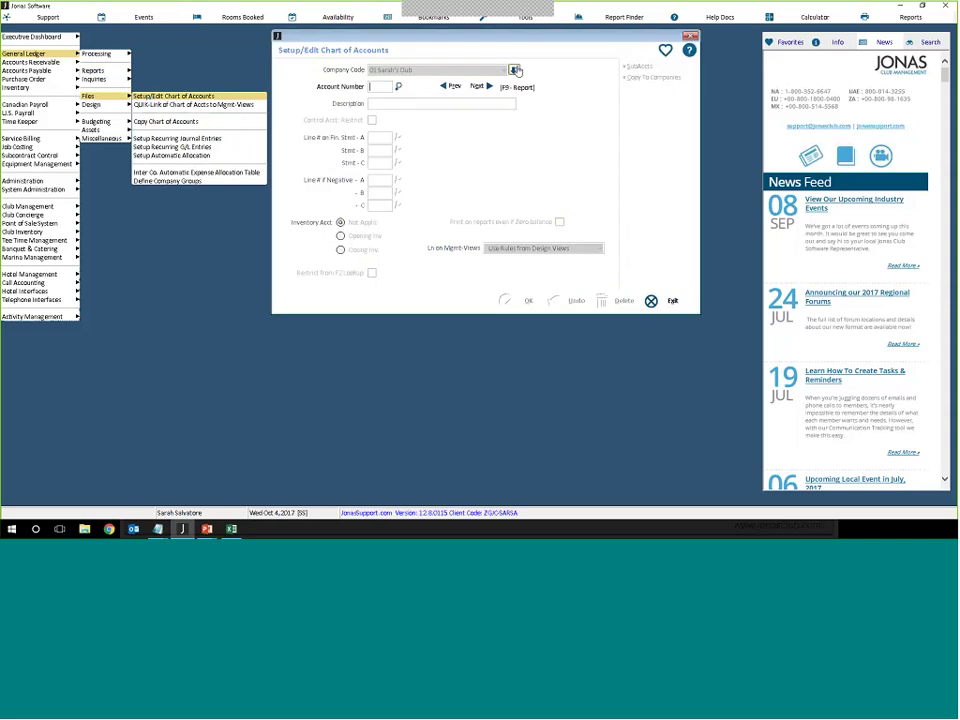
key("F2")
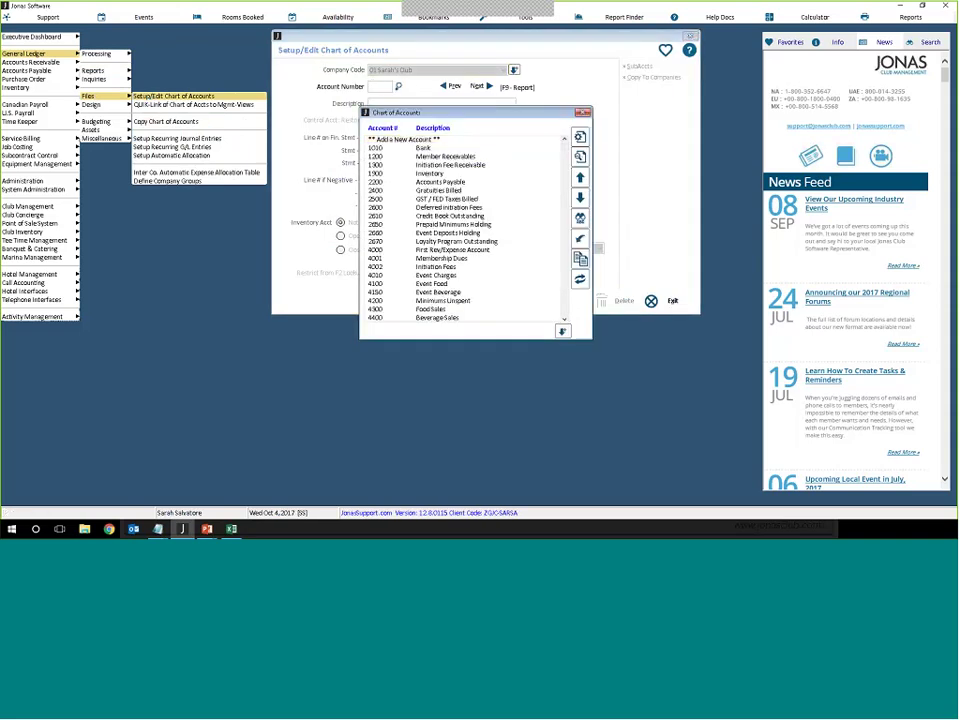
double_click(445, 292)
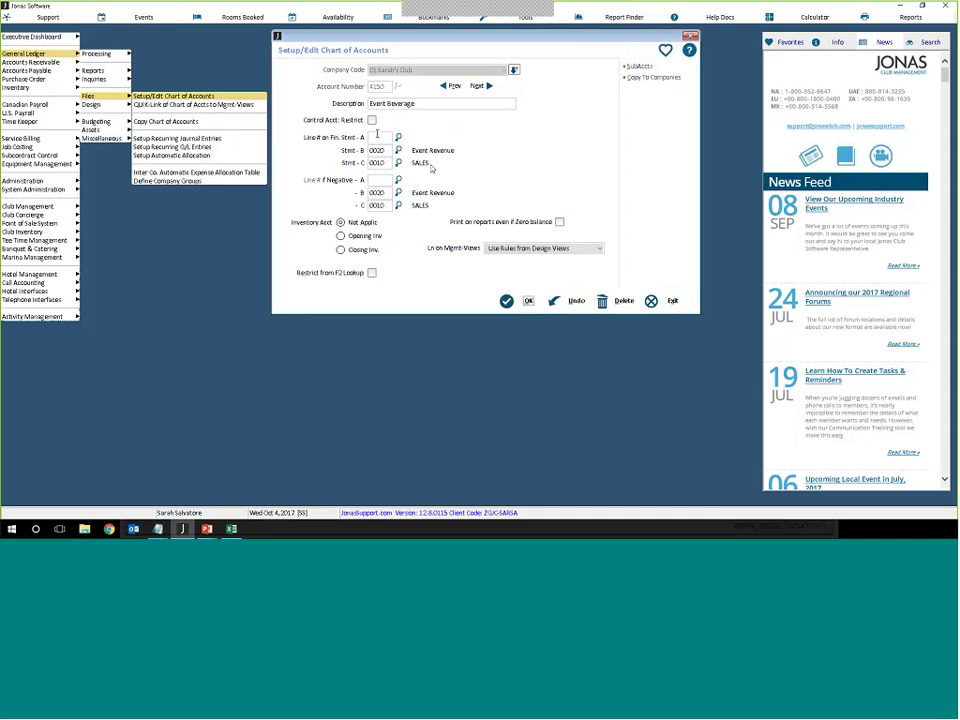
Step: Set the Event Beverage account's statement B line number to 0040 Beverage Sales
left_click(379, 162)
left_click(380, 151)
left_click(398, 151)
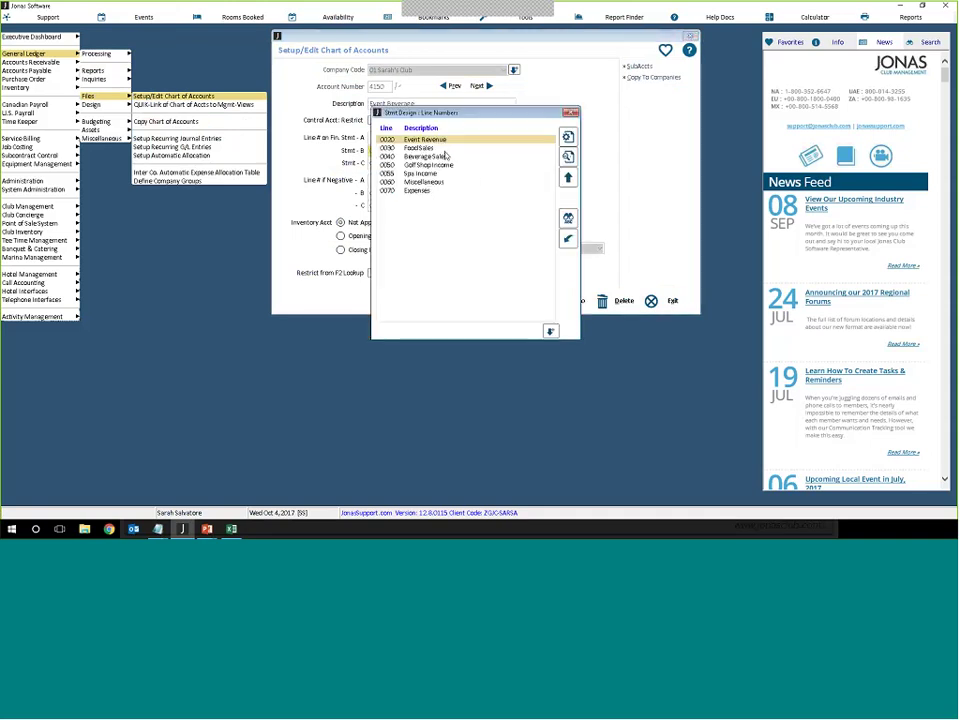
double_click(435, 157)
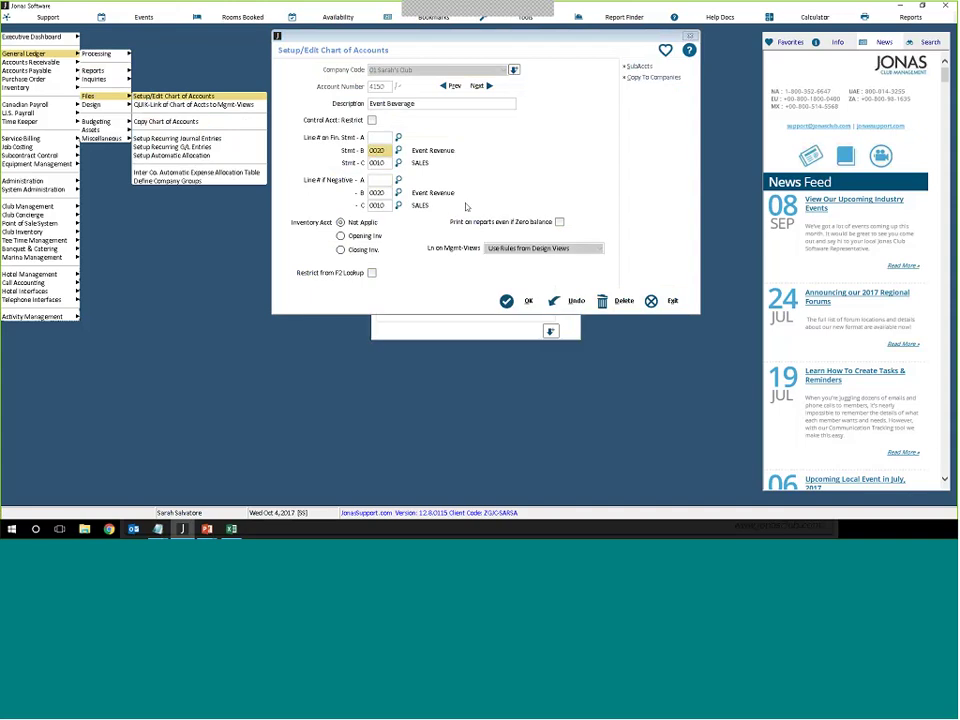
Step: Set the account's statement C line to 0010 Membership & Initiation, then save the account and leave the chart of accounts setup
left_click(399, 163)
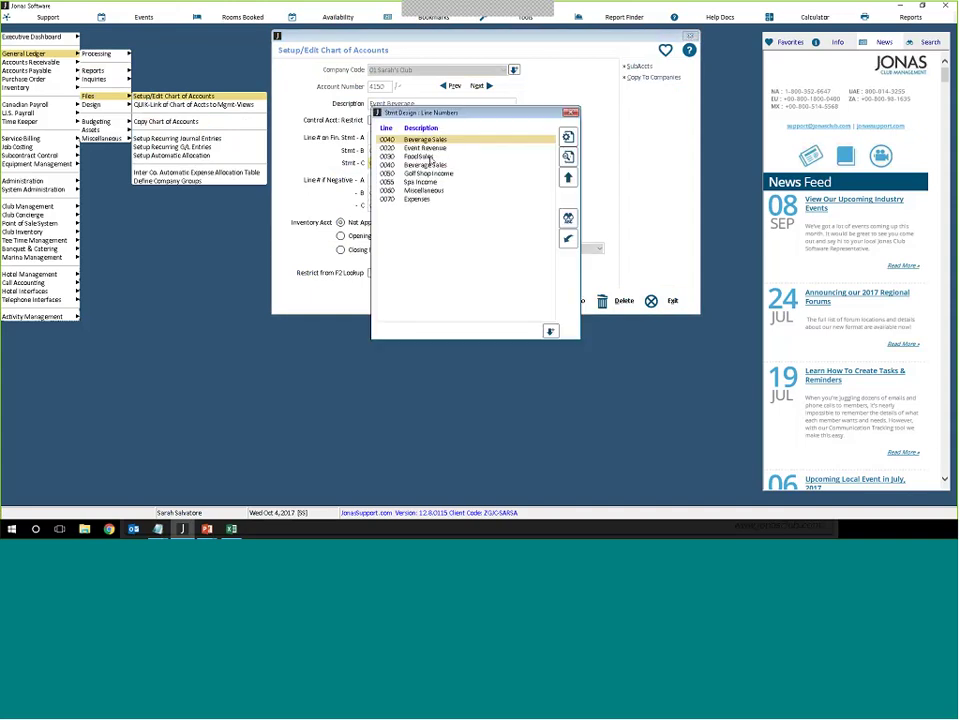
double_click(437, 157)
left_click(399, 163)
scroll(422, 170, "up", 1)
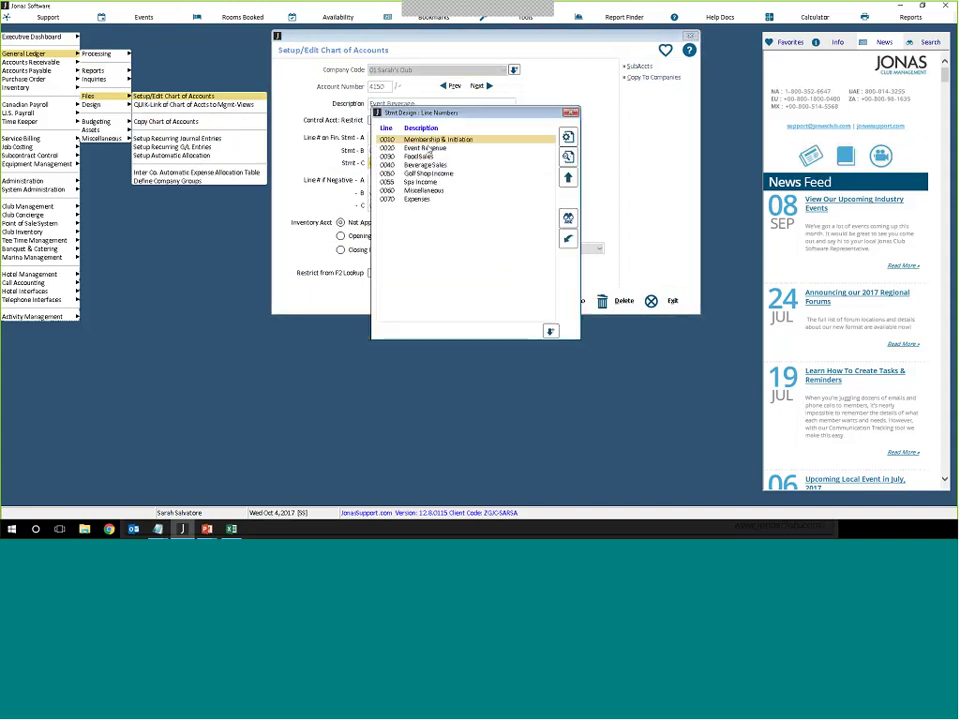
double_click(420, 139)
left_click(517, 304)
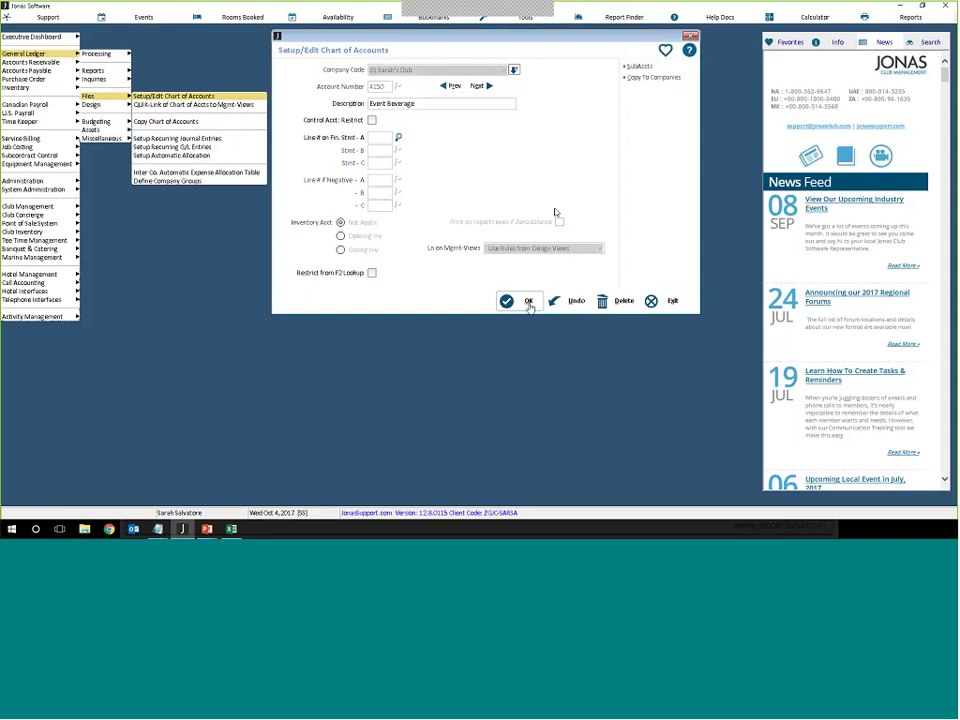
left_click(652, 301)
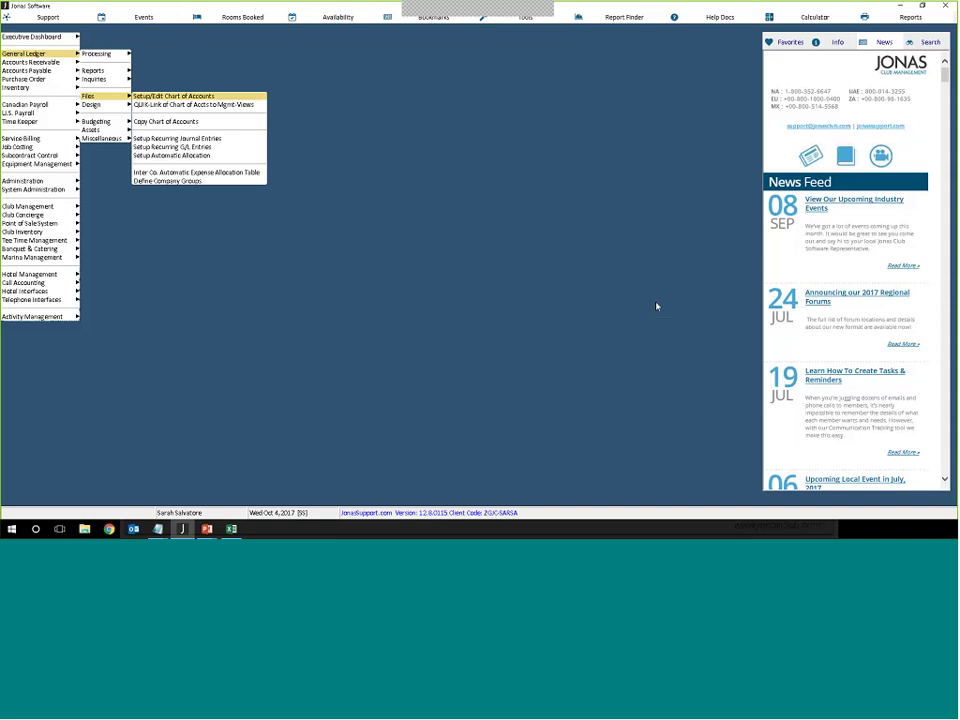
left_click(176, 97)
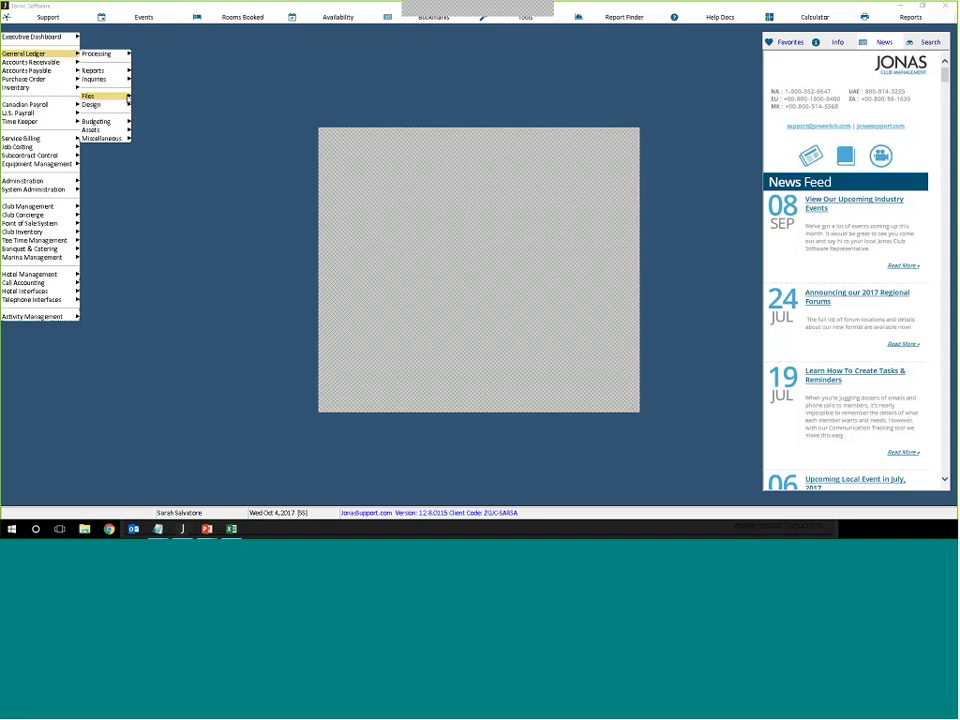
left_click_drag(465, 132, 90, 192)
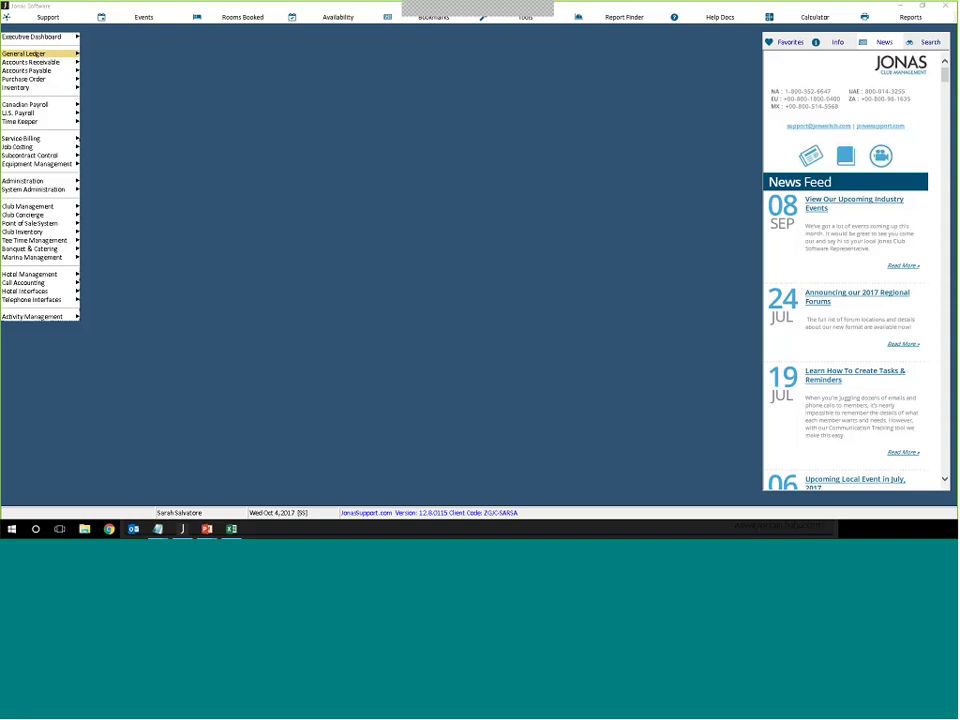
key("alt+Tab")
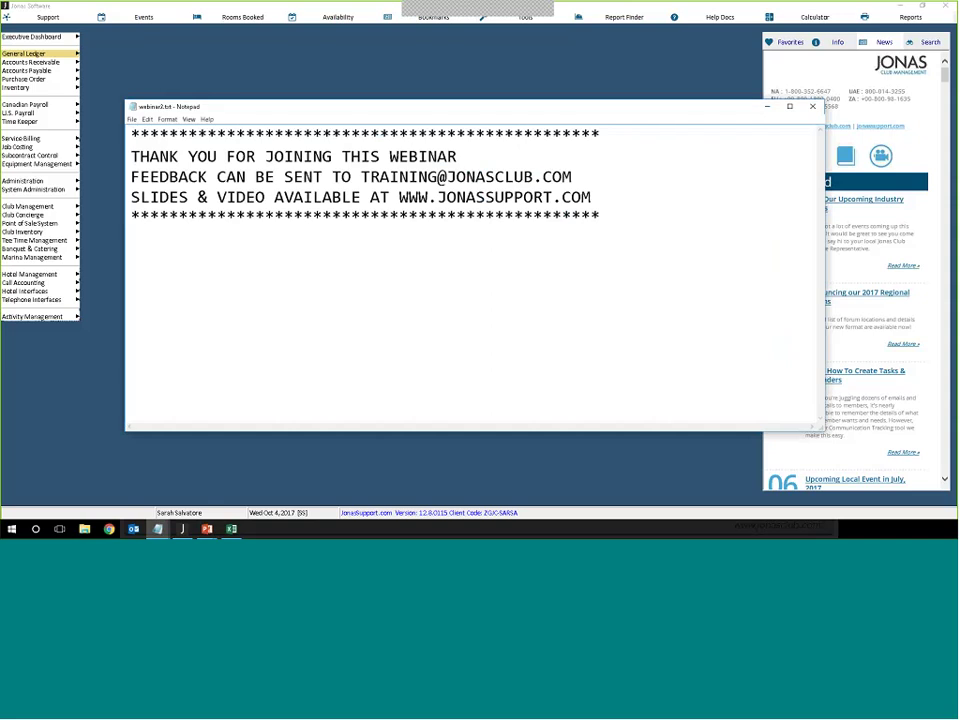
Step: Open the Financial Statement Report Generator for company 01 Sarah's Club and load statement IS-SARAH
left_click(55, 53)
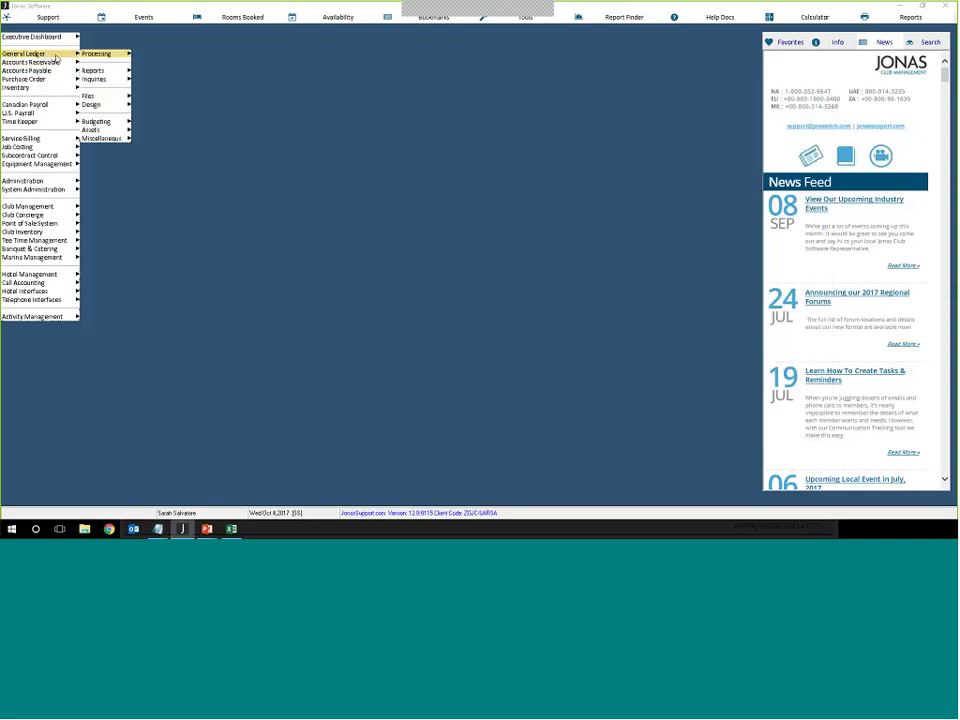
mouse_move(95, 104)
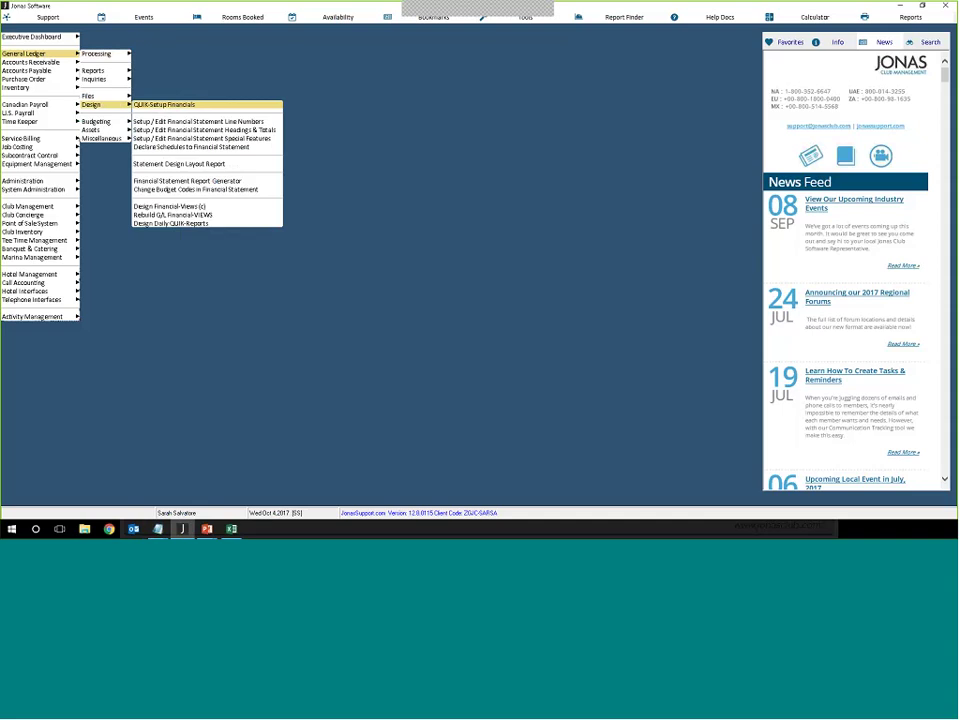
left_click(190, 180)
left_click(305, 75)
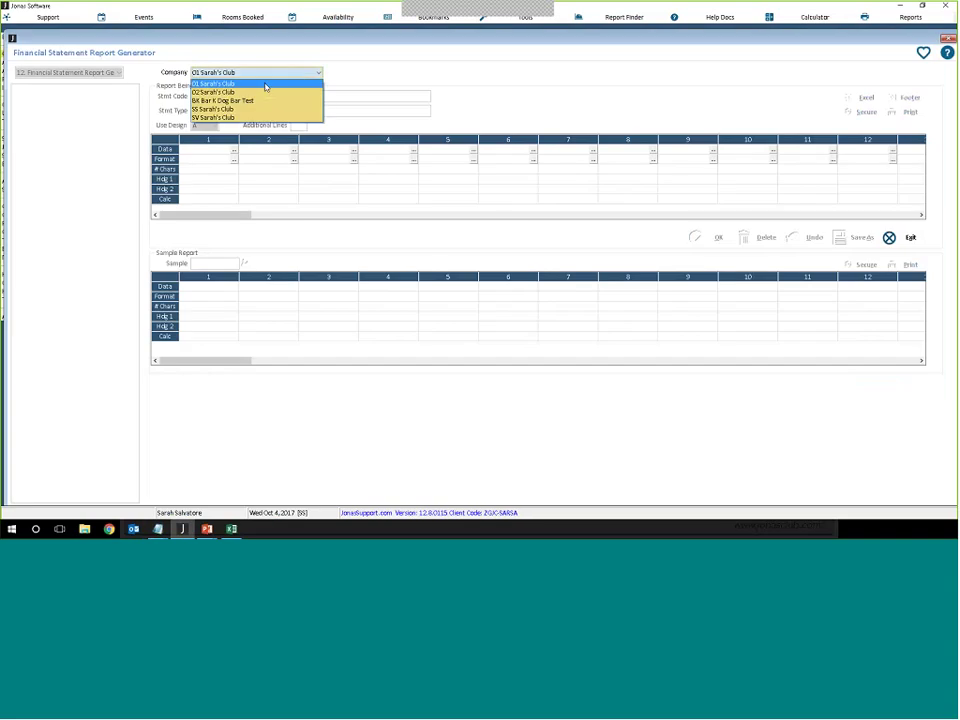
left_click(264, 80)
left_click(290, 167)
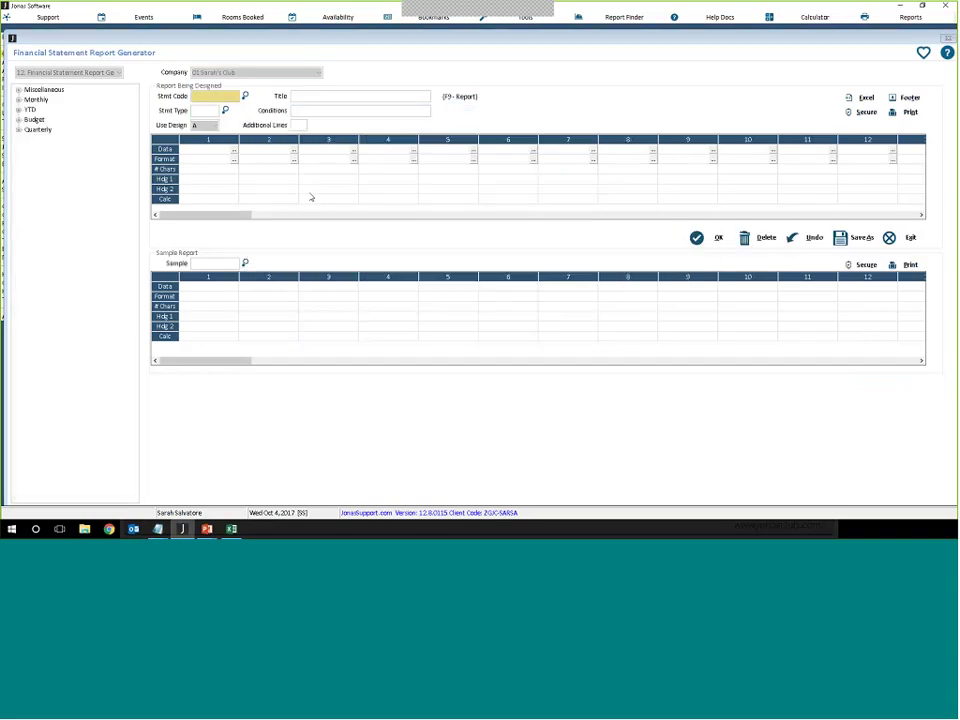
Step: Examine the monthly data fields available for the statement and view its print options without printing
left_click(19, 100)
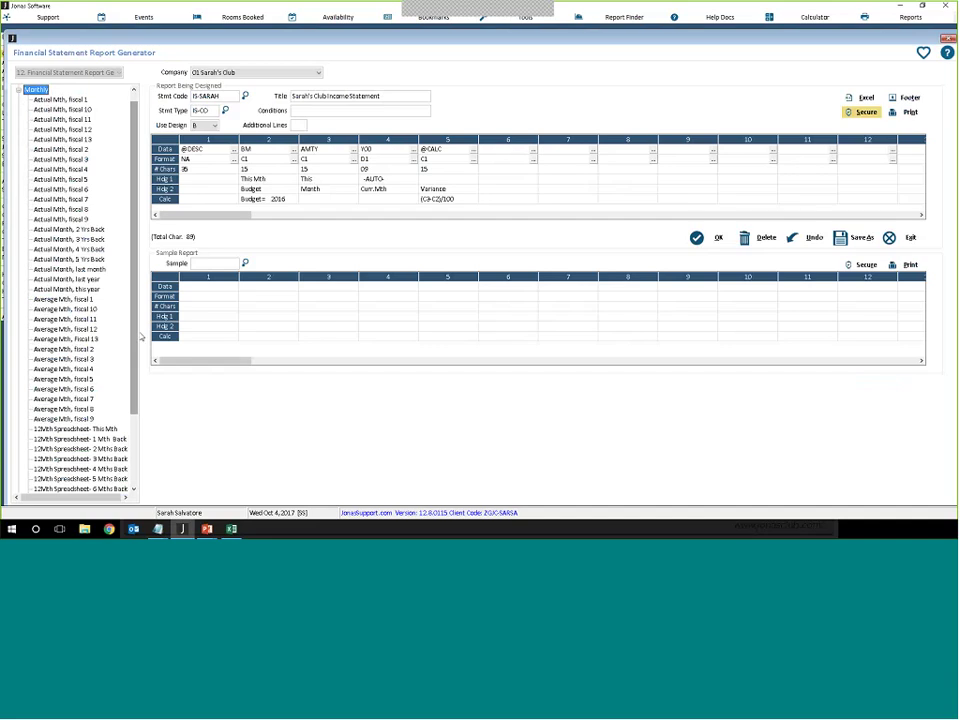
scroll(100, 330, "down", 3)
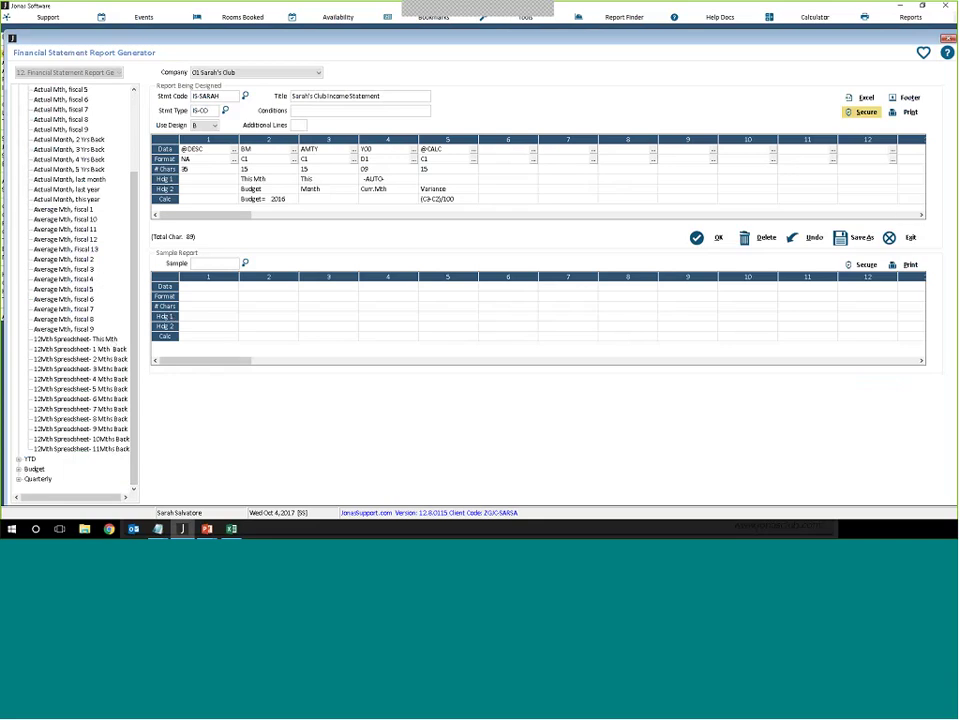
left_click(907, 113)
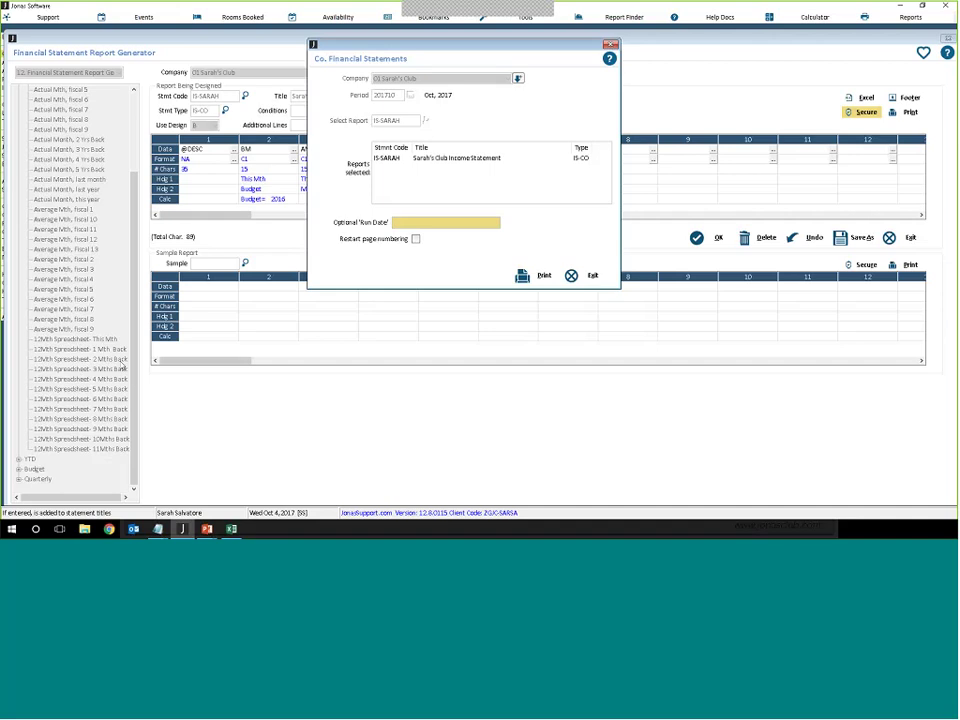
left_click(593, 276)
Step: Add the miscellaneous Actual Date Range data field as column 6 of the IS-SARAH statement
scroll(137, 146, "up", 4)
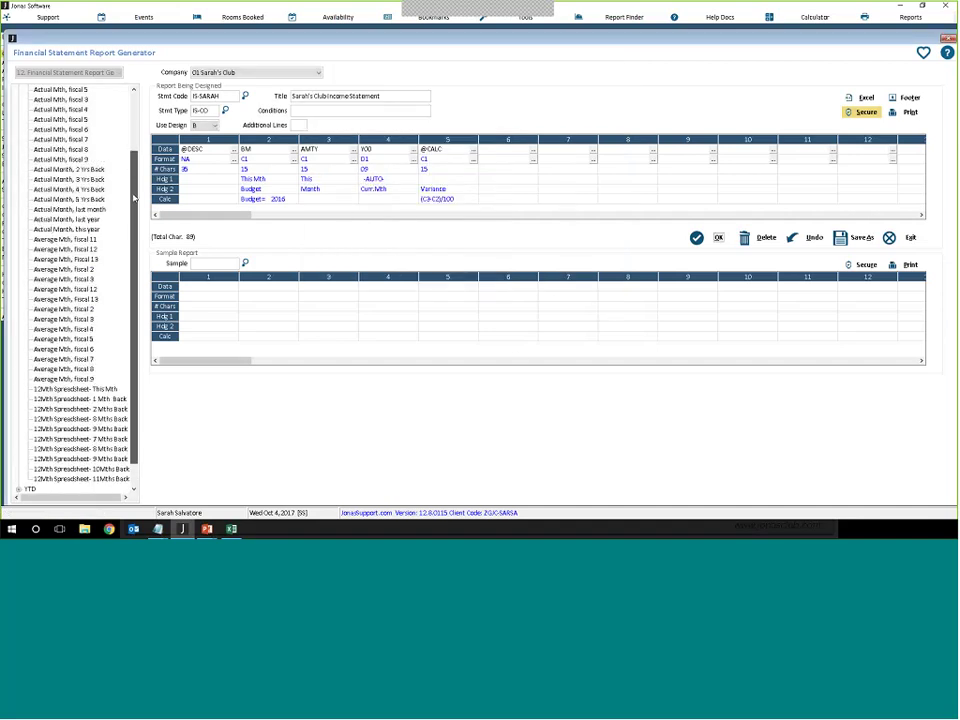
left_click(18, 89)
left_click(60, 149)
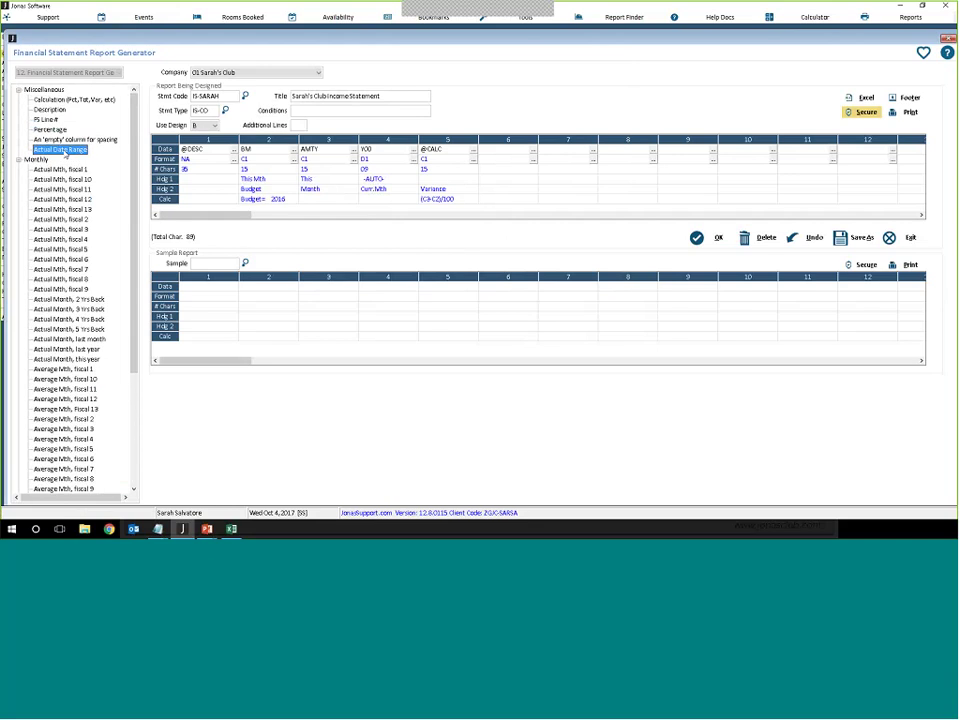
left_click_drag(65, 153, 504, 178)
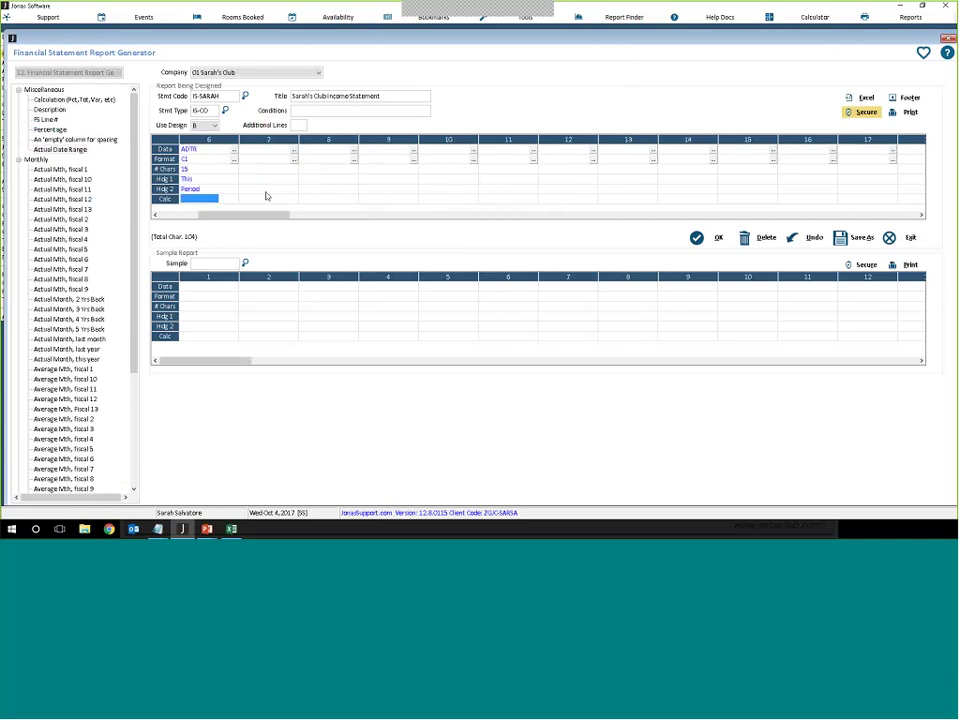
type("201710-201")
key("BackSpace")
key("BackSpace")
key("BackSpace")
key("BackSpace")
key("BackSpace")
key("BackSpace")
key("BackSpace")
key("BackSpace")
type("1510-201710")
key("Tab")
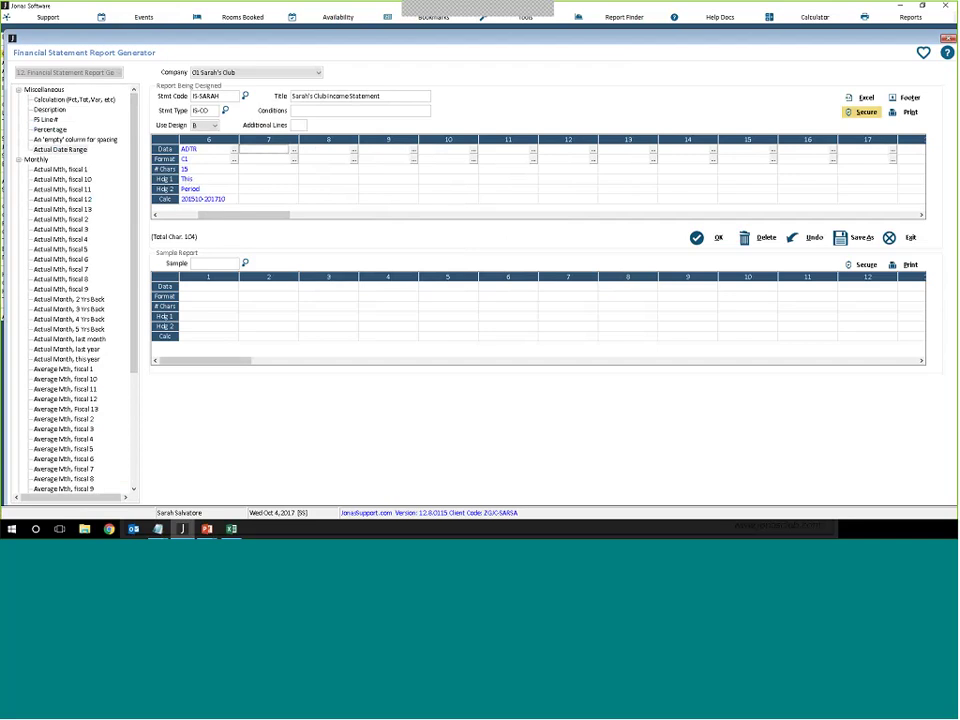
Step: Look through the remaining monthly data fields that can be added to the statement
scroll(97, 366, "down", 5)
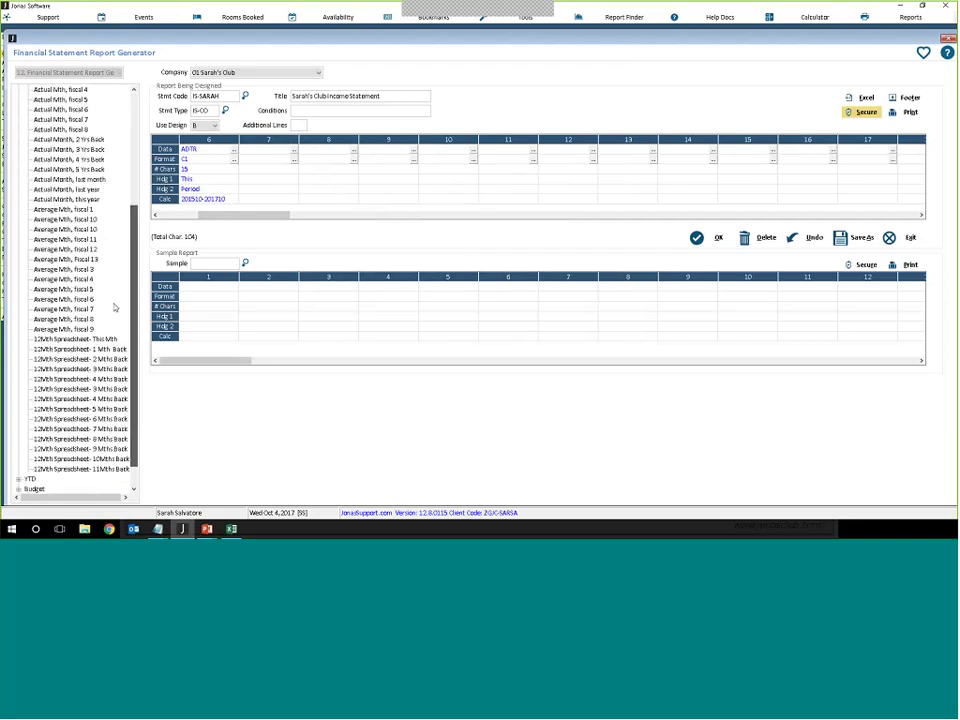